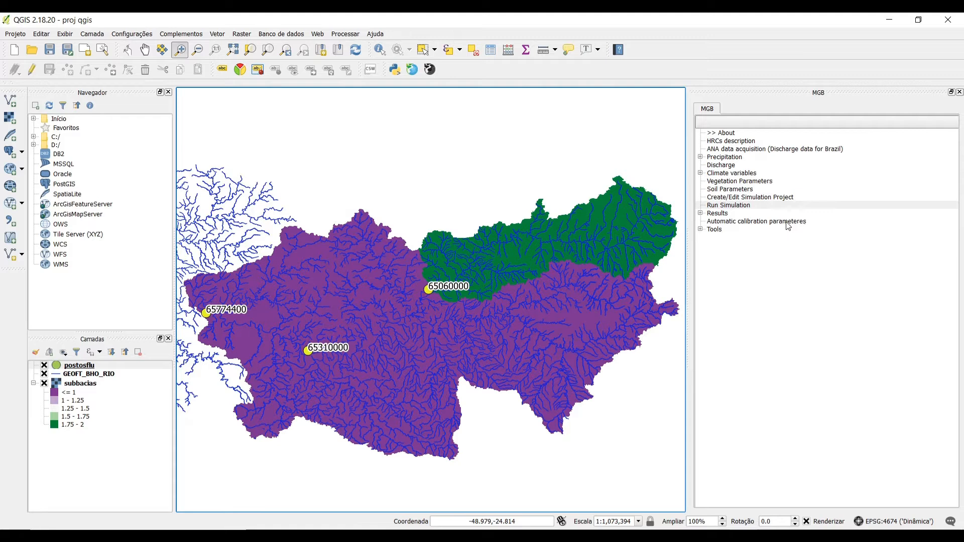
Step: Open the automatic calibration parameters tool and load URHs.hrc as the HRCs file
click(788, 226)
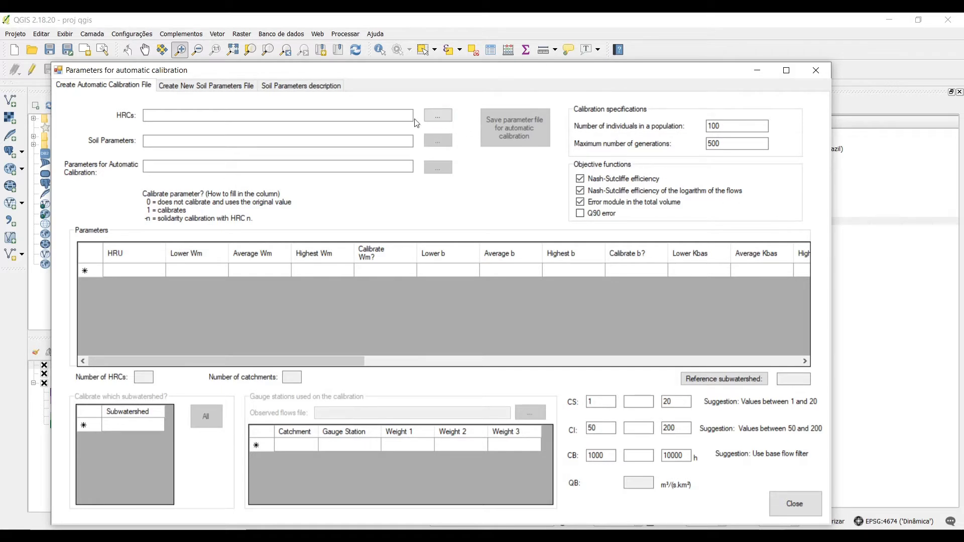
click(450, 119)
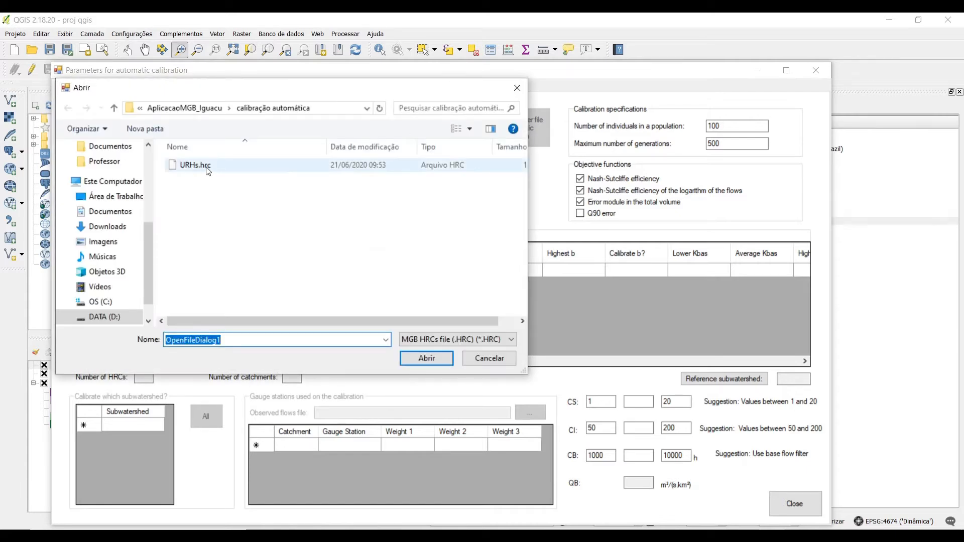
click(206, 167)
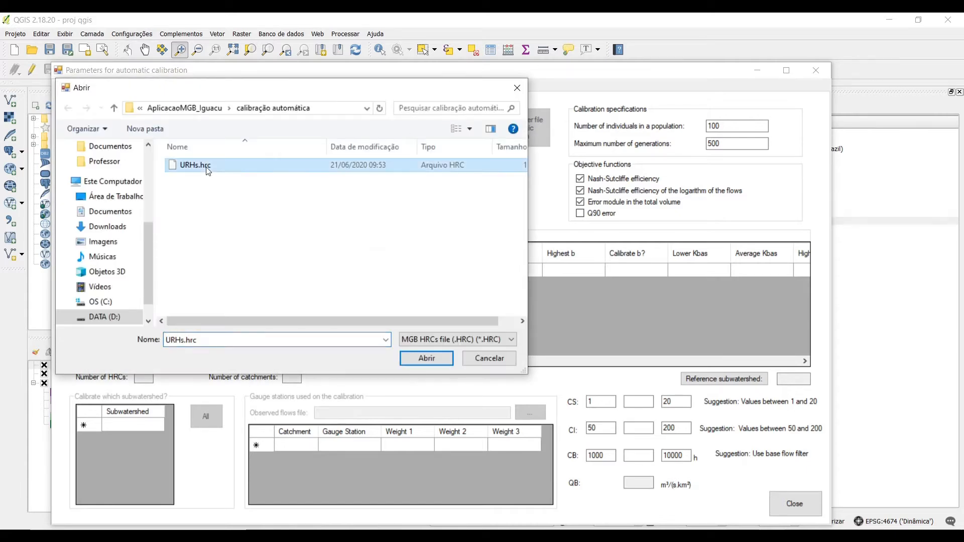
click(427, 359)
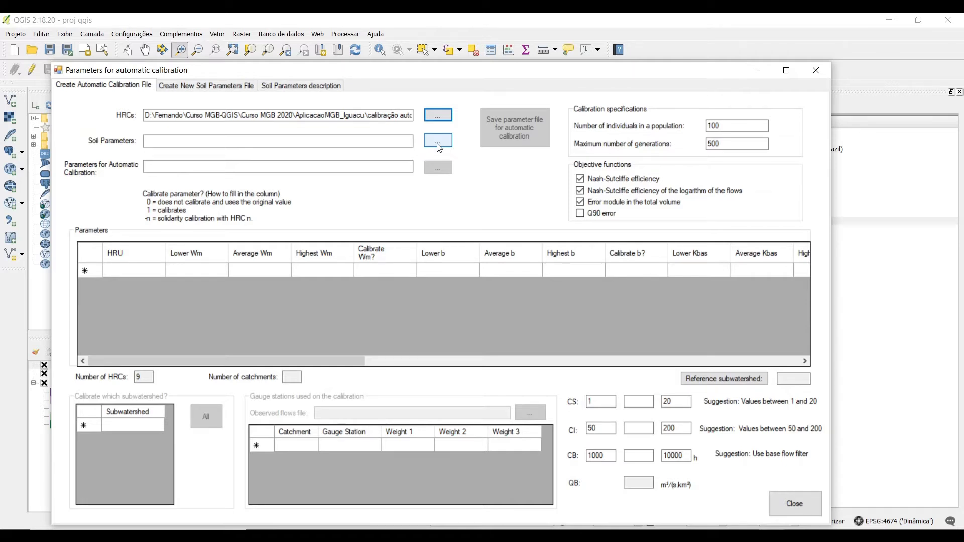
Step: Load solo.CAL from the calibração automática folder as the soil parameters file
click(438, 143)
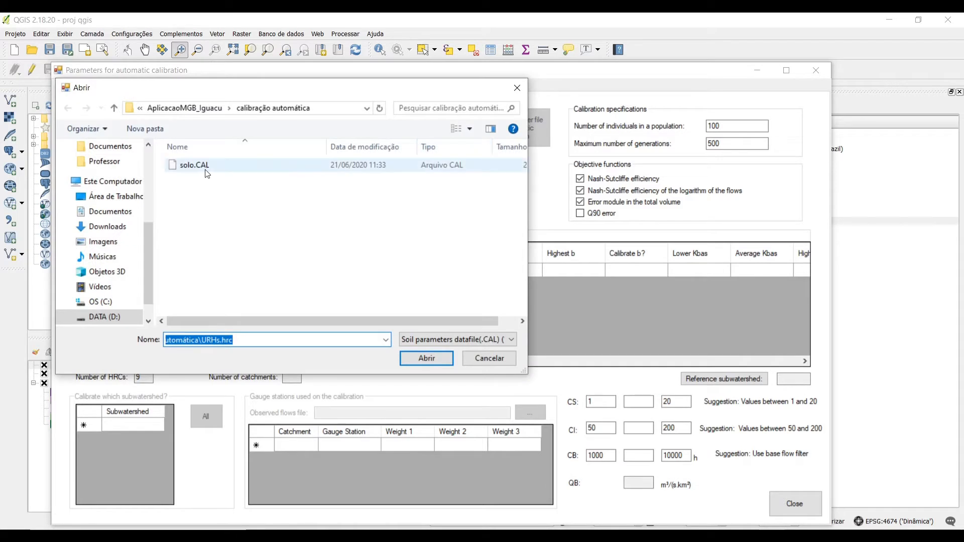
double_click(199, 167)
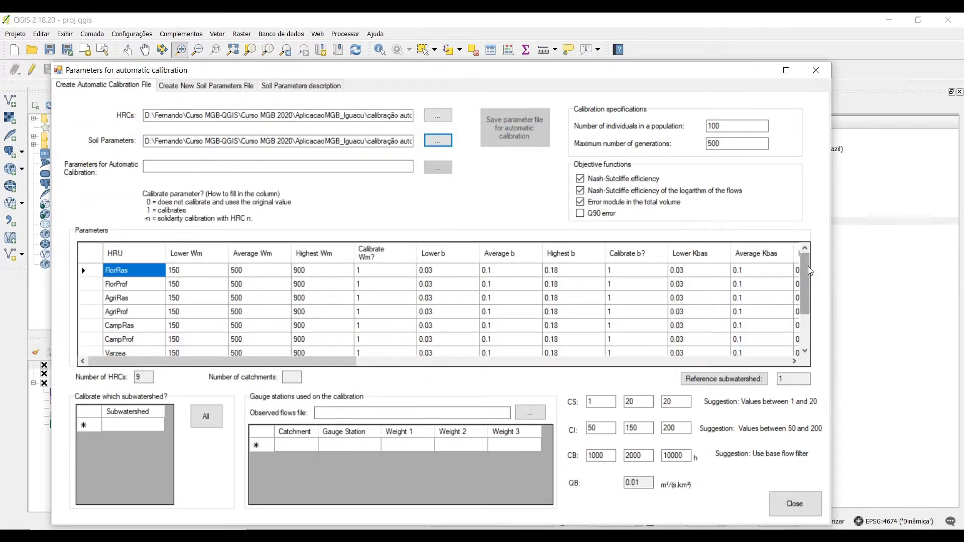
mouse_move(809, 264)
mouse_down()
mouse_move(806, 305)
mouse_move(807, 248)
mouse_up()
Step: Try a Lower Wm of 100 for FlorRas, restore it to 150, and cycle the reference subwatershed back to 1
click(246, 273)
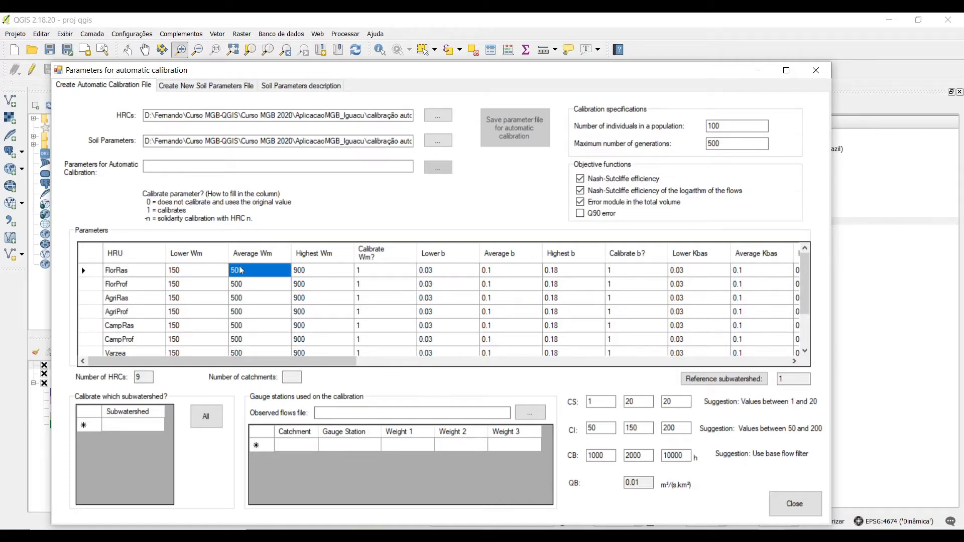
click(192, 269)
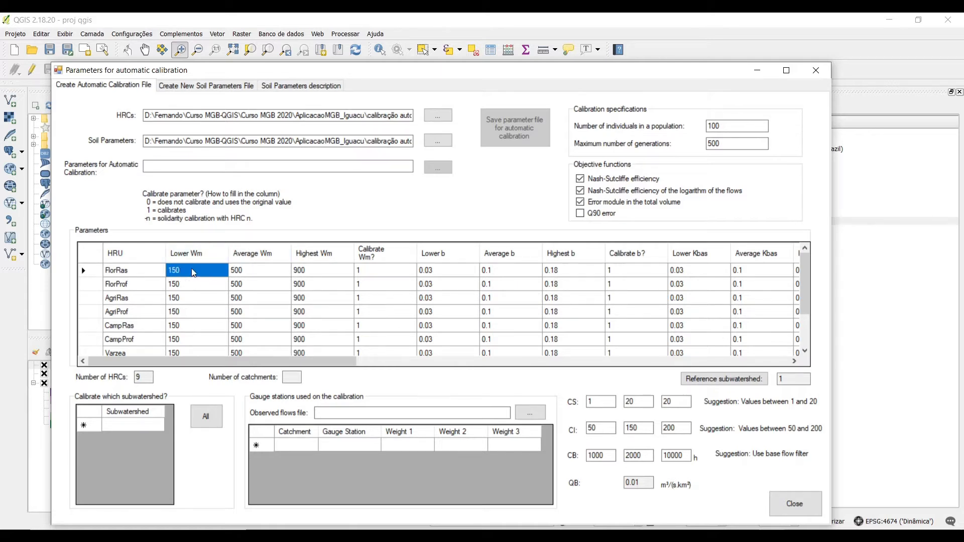
click(322, 274)
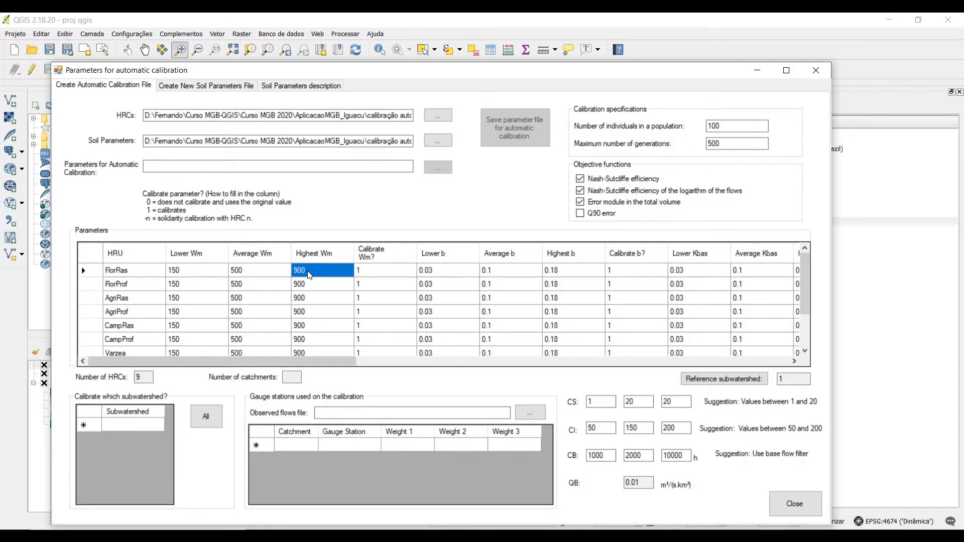
click(253, 276)
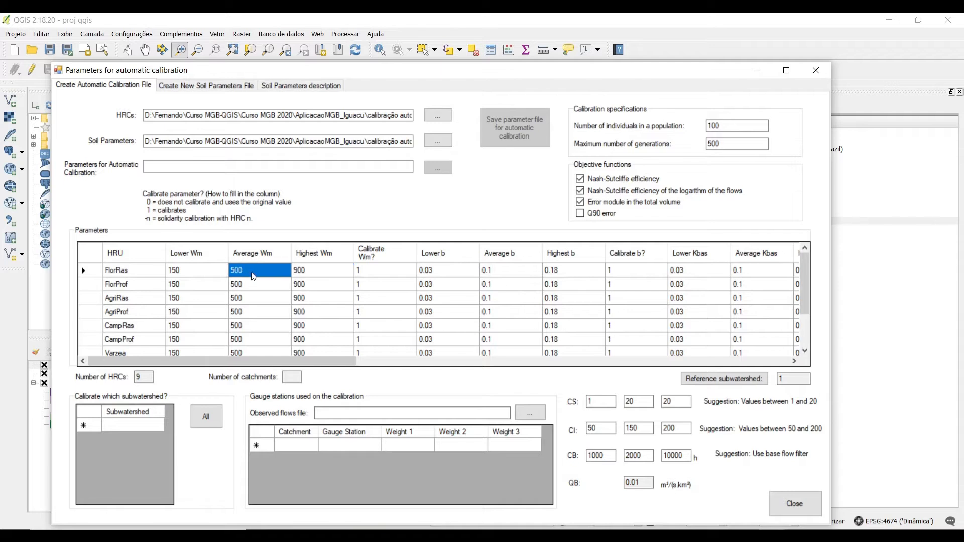
click(210, 276)
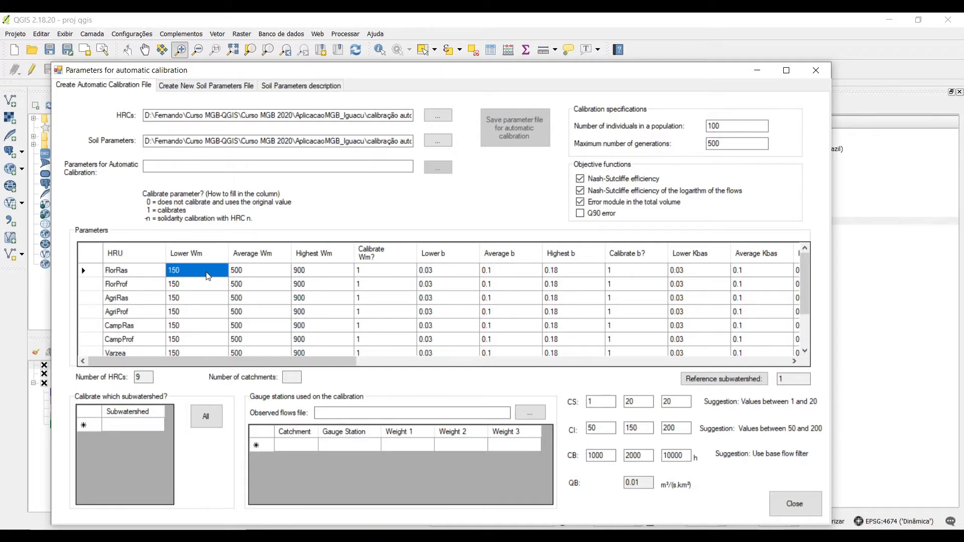
text(100)
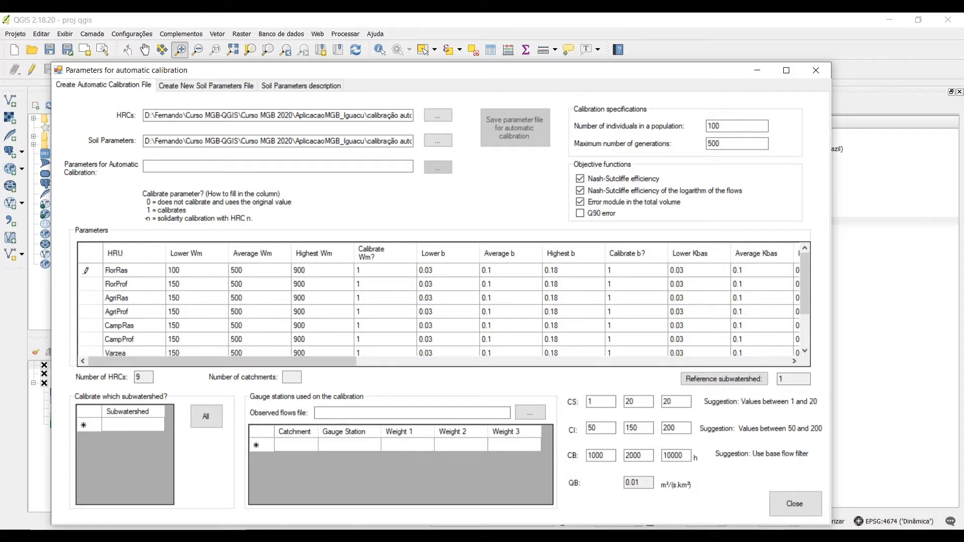
click(264, 279)
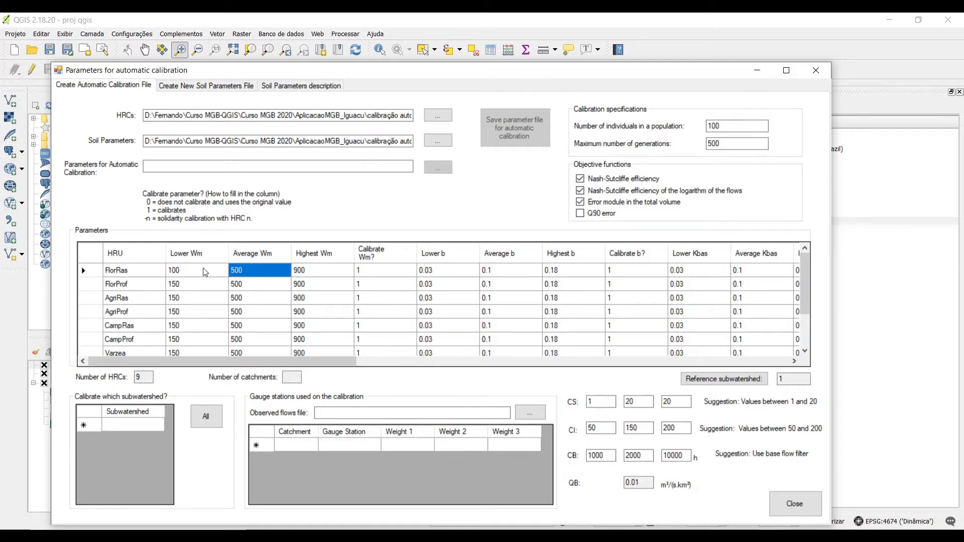
click(204, 271)
click(246, 274)
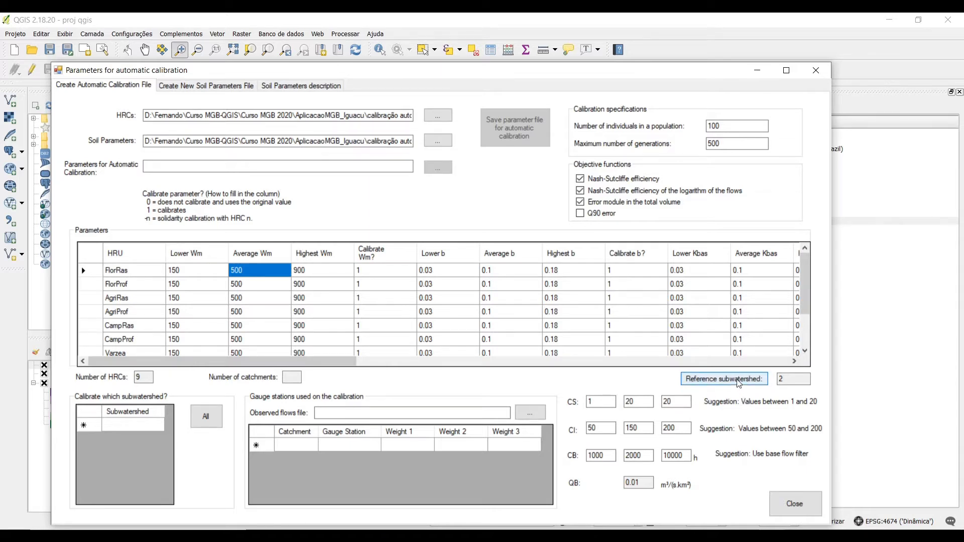
click(739, 383)
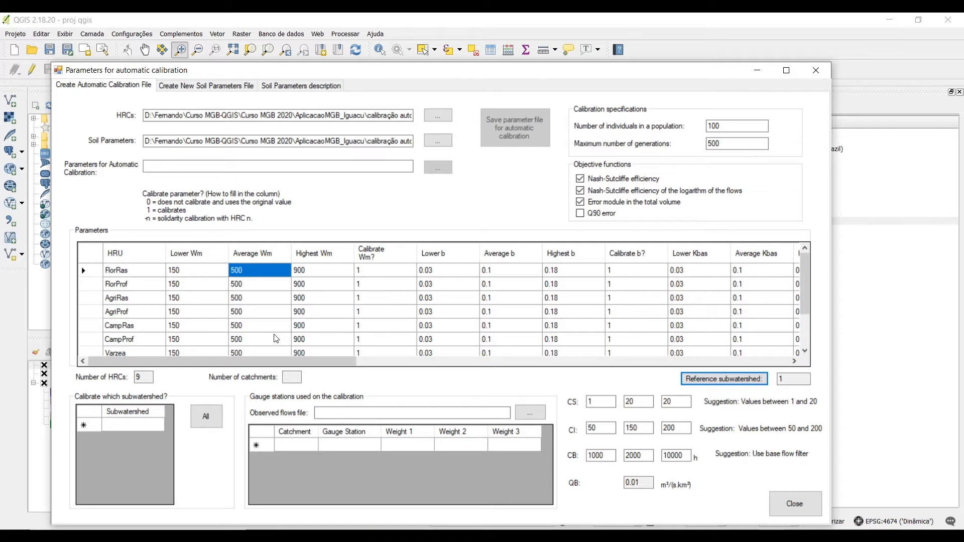
Step: Try a Calibrate Wm? value of 0 for FlorRas and restore it to 1
click(372, 275)
text(0)
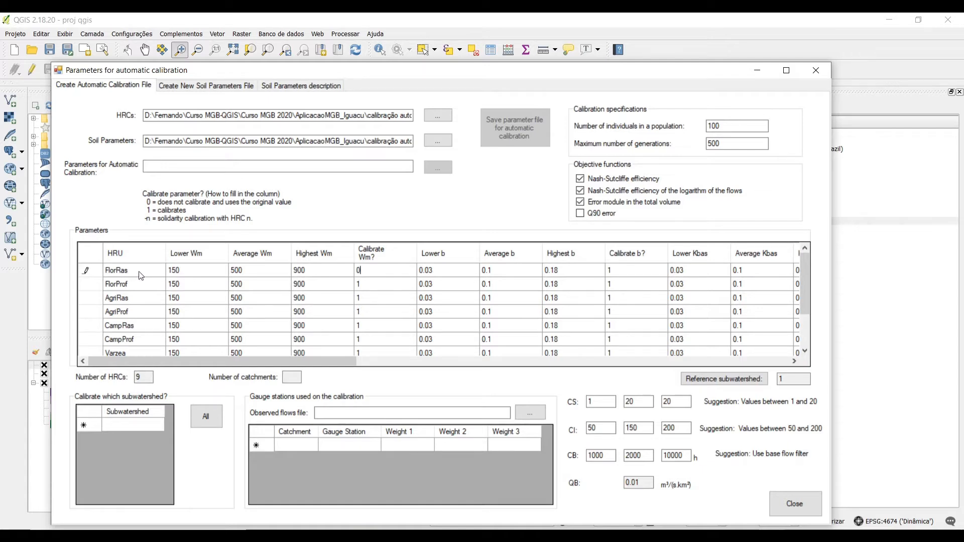
double_click(363, 275)
text(1)
drag(372, 270, 353, 272)
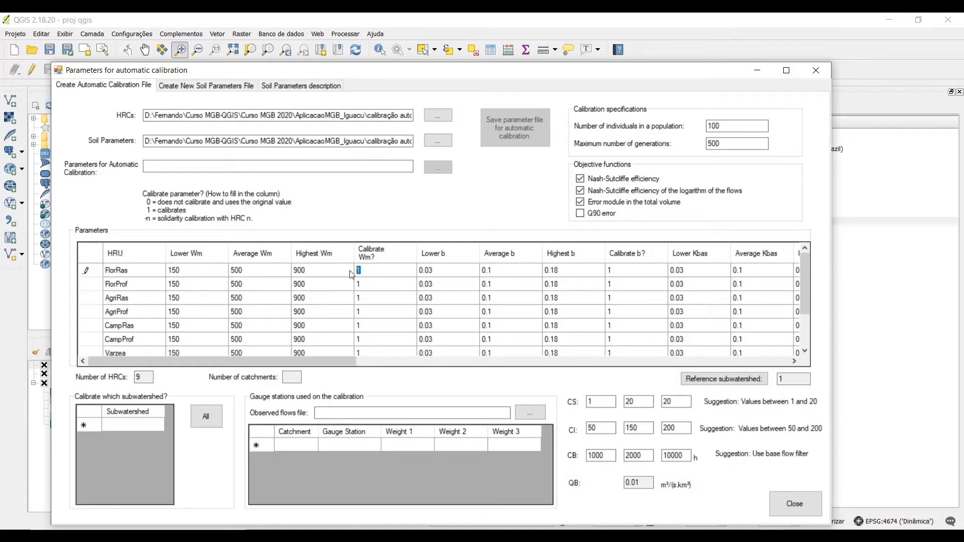
Step: Link the Wm calibration of AgriRas and CampRas to the first HRC by setting Calibrate Wm? to -1
click(367, 302)
text(-1)
click(362, 329)
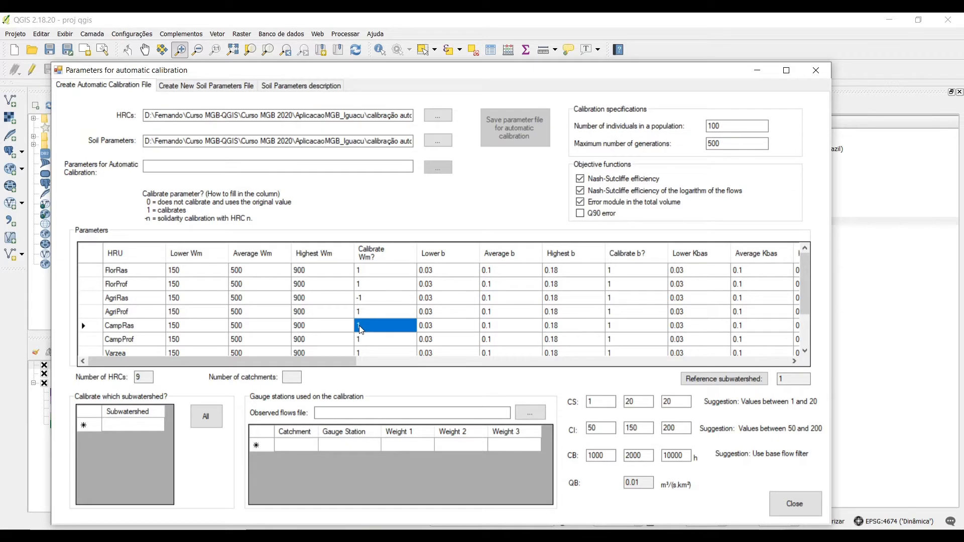
text(-1)
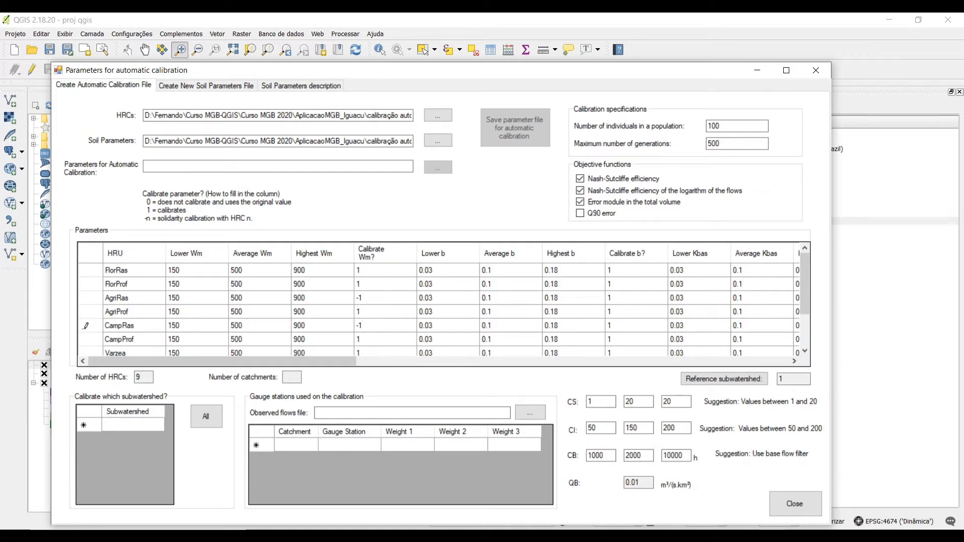
click(367, 301)
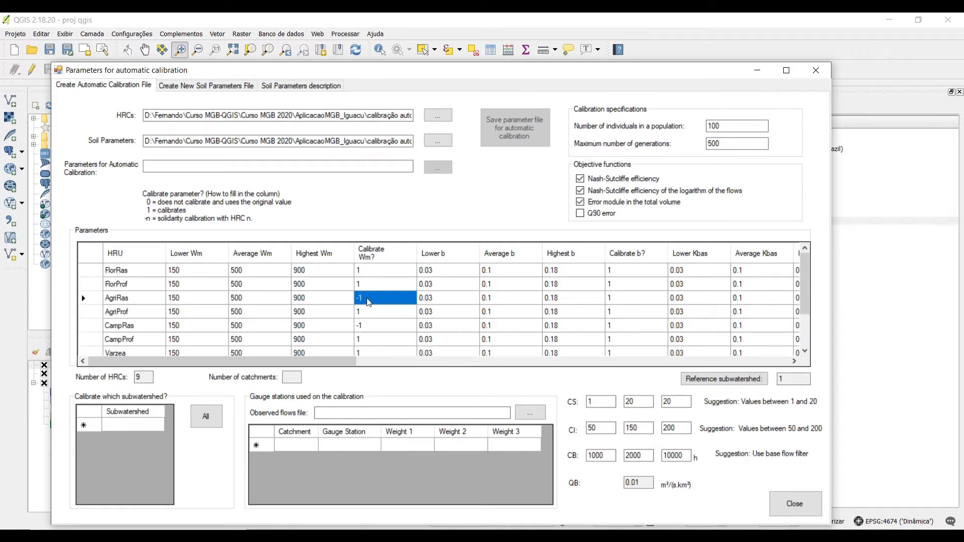
click(368, 327)
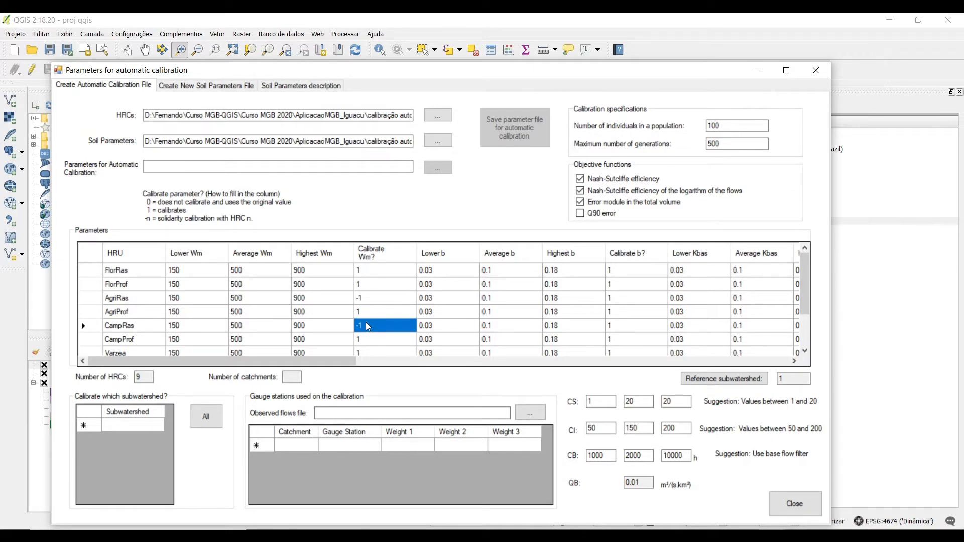
Step: Link the Wm calibration of AgriProf and CampProf to the second HRC by setting Calibrate Wm? to -2
click(366, 274)
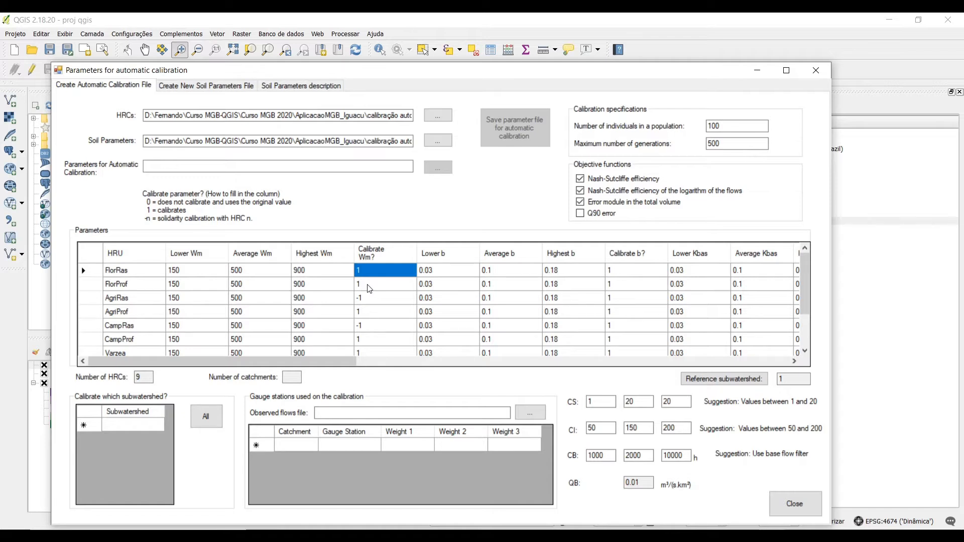
click(370, 288)
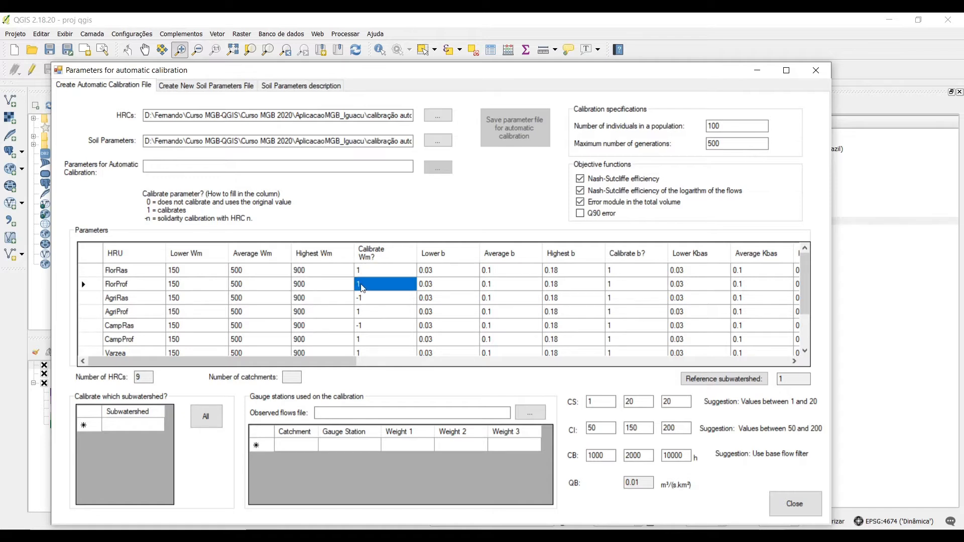
click(369, 313)
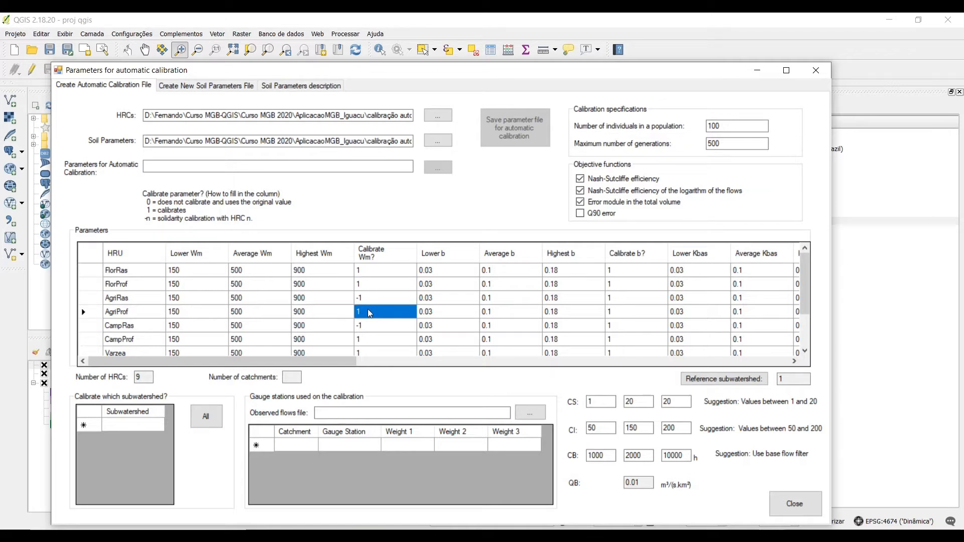
text(-2)
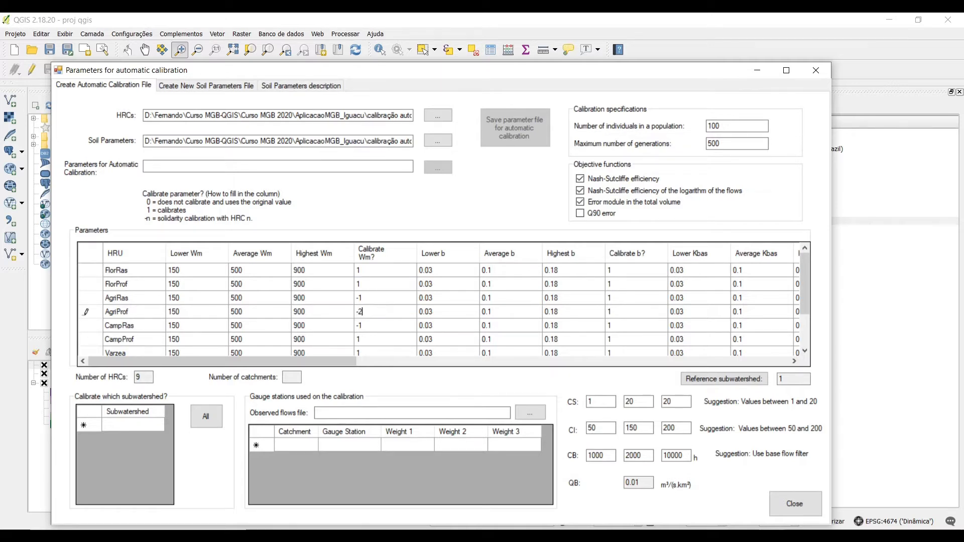
click(392, 342)
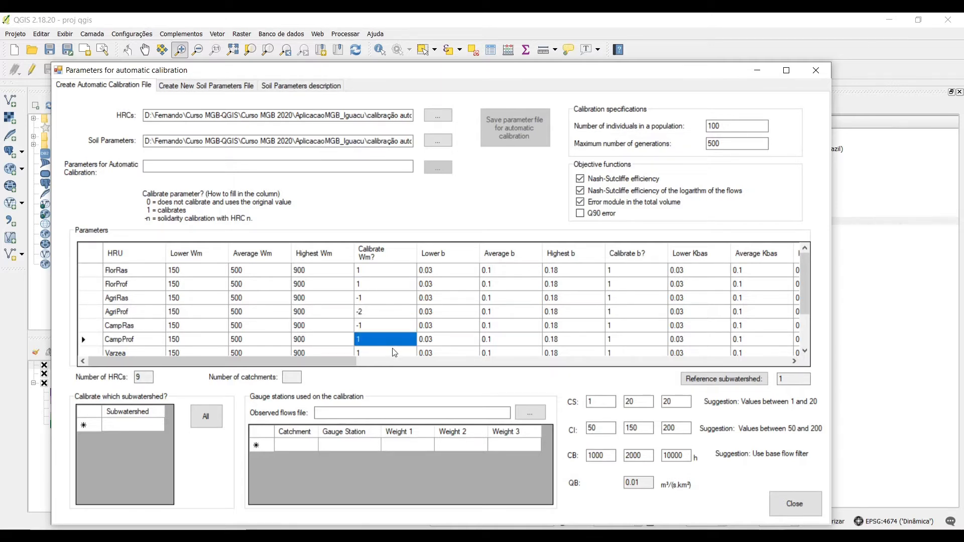
text(-2)
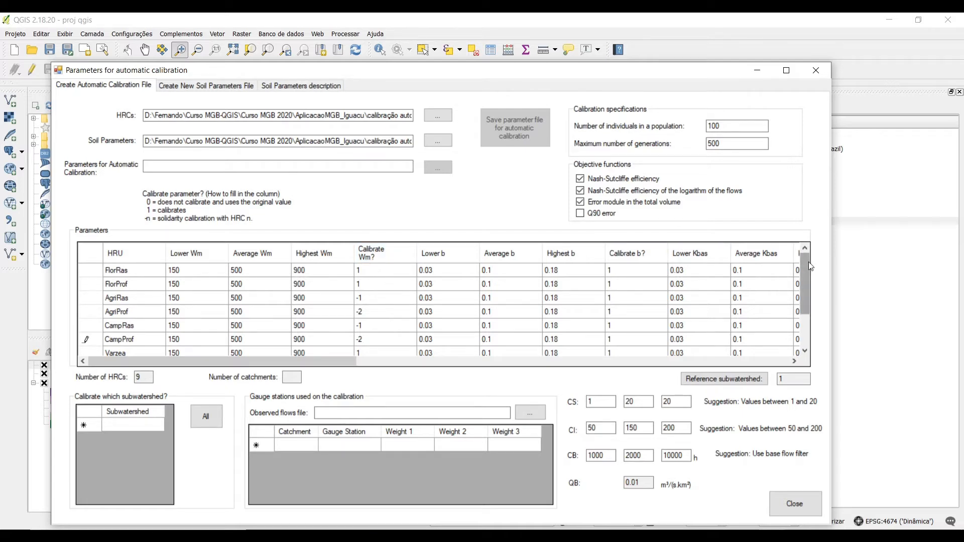
Step: Exclude Varzea and ASI from the Wm calibration by setting their Calibrate Wm? values to 0
drag(808, 264, 804, 291)
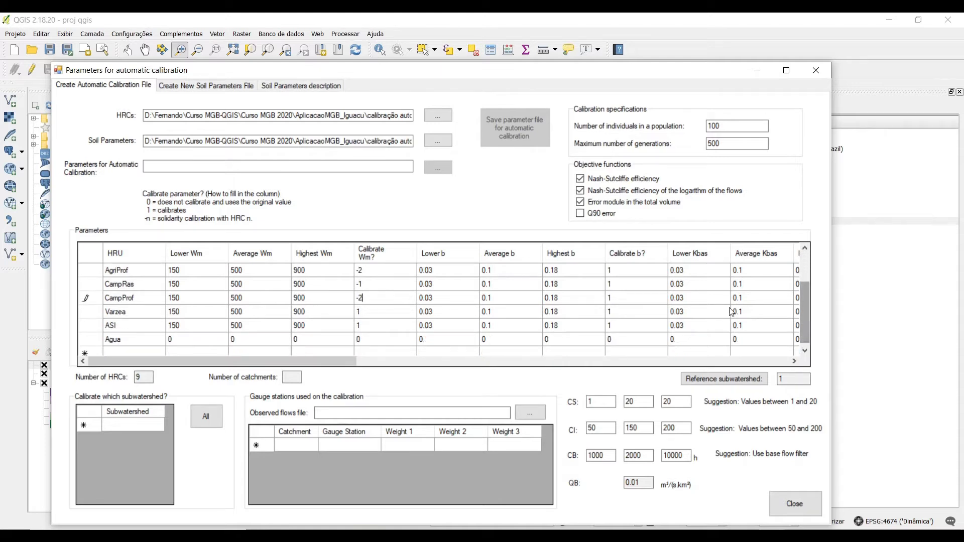
key(Return)
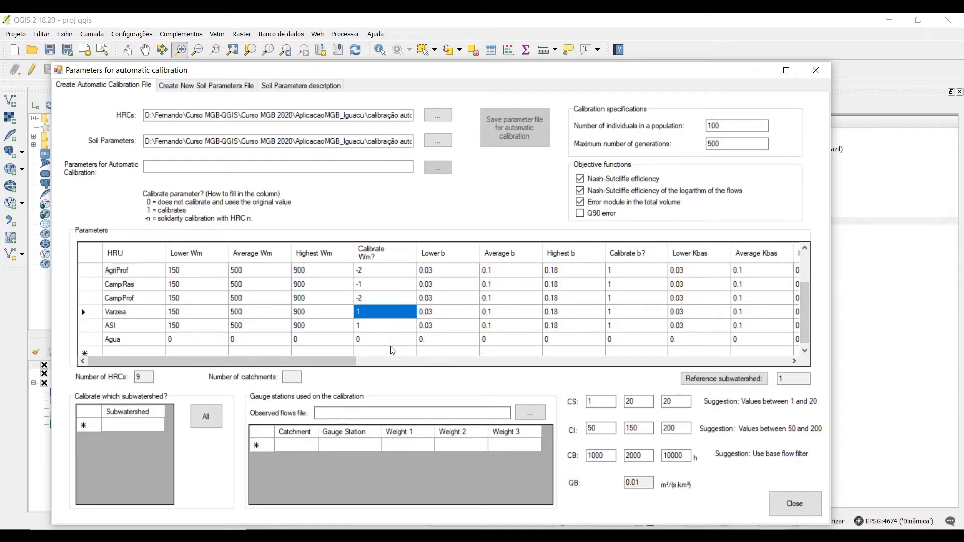
text(0)
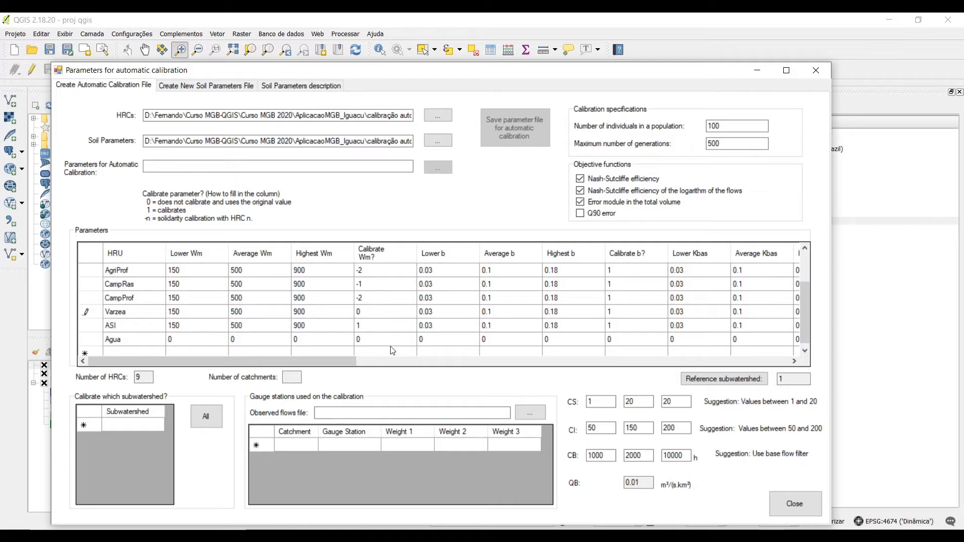
key(Return)
text(0)
Step: Set Calibrate b? to -1 for AgriRas and CampRas, -2 for AgriProf and CampProf, and 0 for Varzea and ASI
drag(802, 332, 806, 282)
drag(317, 357, 361, 358)
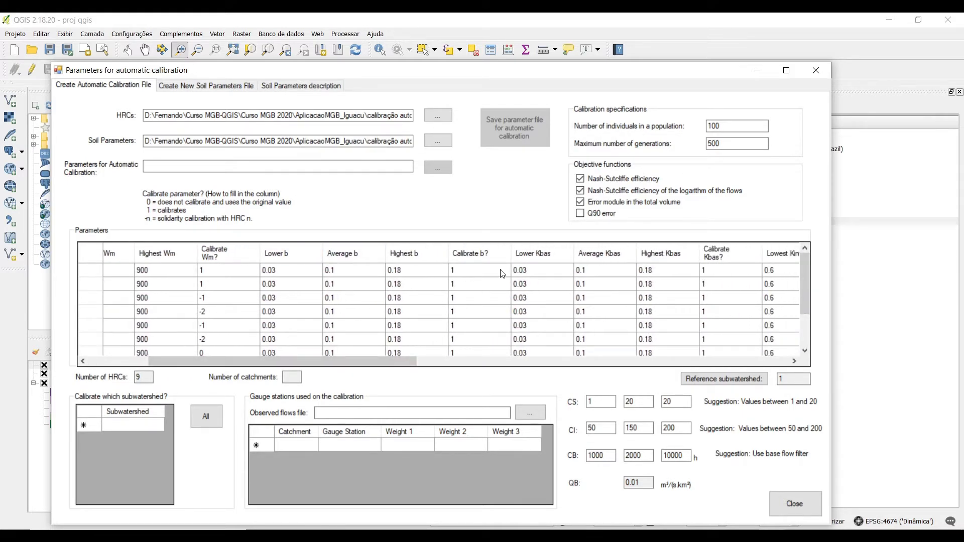
click(466, 301)
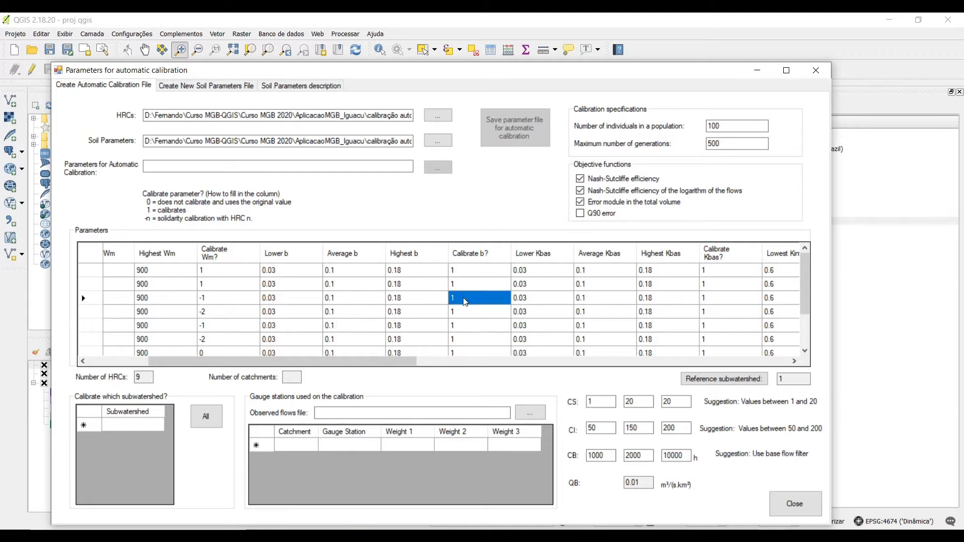
text(-1)
key(Return)
text(-2)
key(Return)
text(-1)
key(Return)
text(-2)
key(Return)
text(0)
key(Return)
text(0)
Step: Set Calibrate Kbas? to -1 for AgriRas and CampRas, and to -2 for AgriProf and CampProf
key(Tab)
key(Tab)
key(Tab)
key(Tab)
key(Tab)
key(Tab)
key(shift+Tab)
key(shift+Tab)
key(Up)
key(Up)
key(Up)
key(Up)
key(Up)
key(Up)
key(Up)
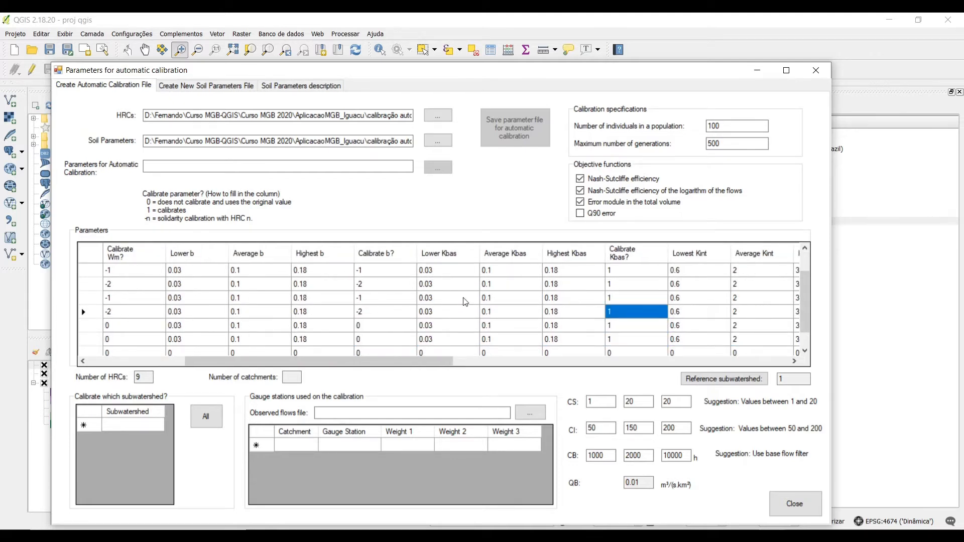
key(Down)
key(Down)
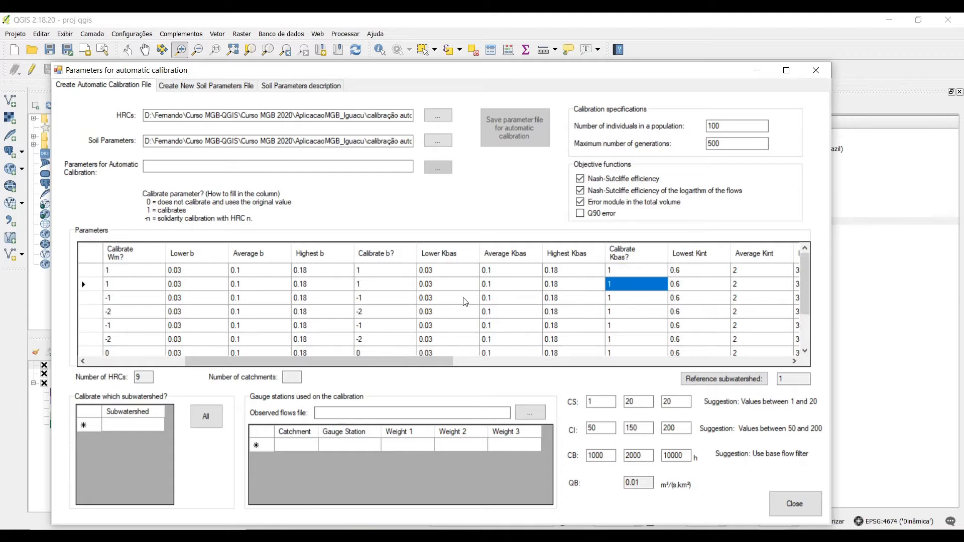
text(-1)
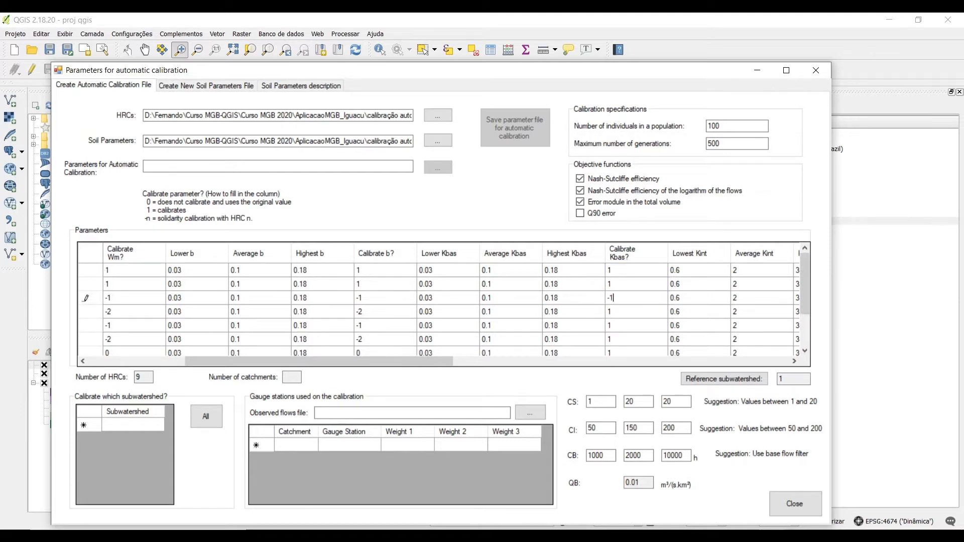
key(Return)
text(-2)
key(Return)
text(-1)
key(Return)
text(-2)
key(Return)
Step: Exclude Varzea and ASI from the Kbas calibration by setting their Calibrate Kbas? values to 0
text(0)
key(Return)
text(0)
Step: Set Calibrate Kint? to -1 for AgriRas and CampRas, and to -2 for AgriProf and CampProf
key(Tab)
key(Tab)
key(Tab)
key(Tab)
key(Tab)
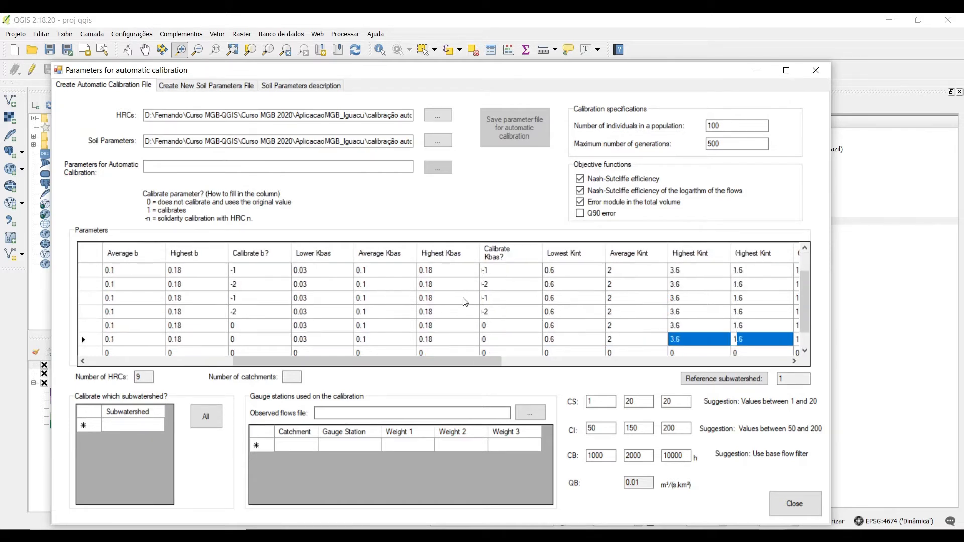
key(Left)
key(Up)
key(Up)
key(Up)
key(Up)
key(Up)
key(Up)
key(Up)
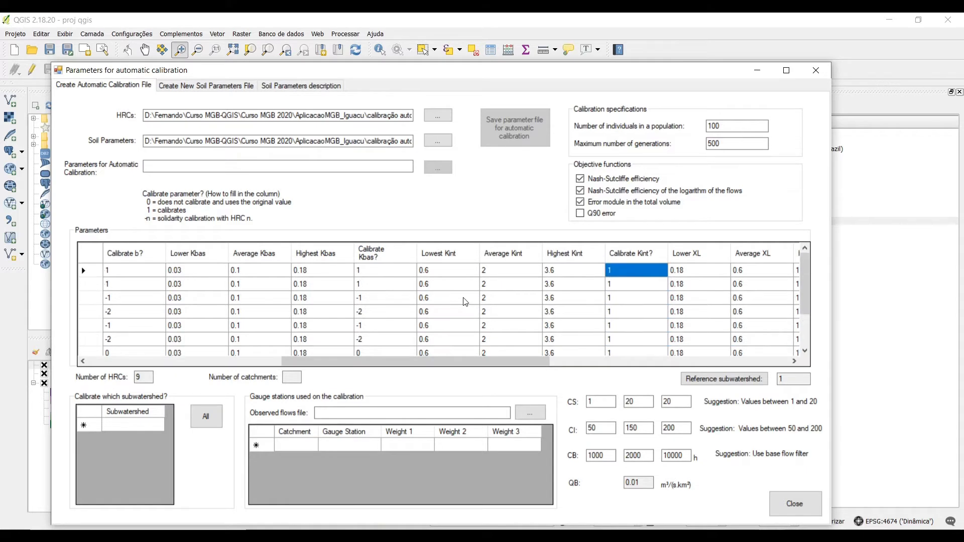
key(Down)
key(Down)
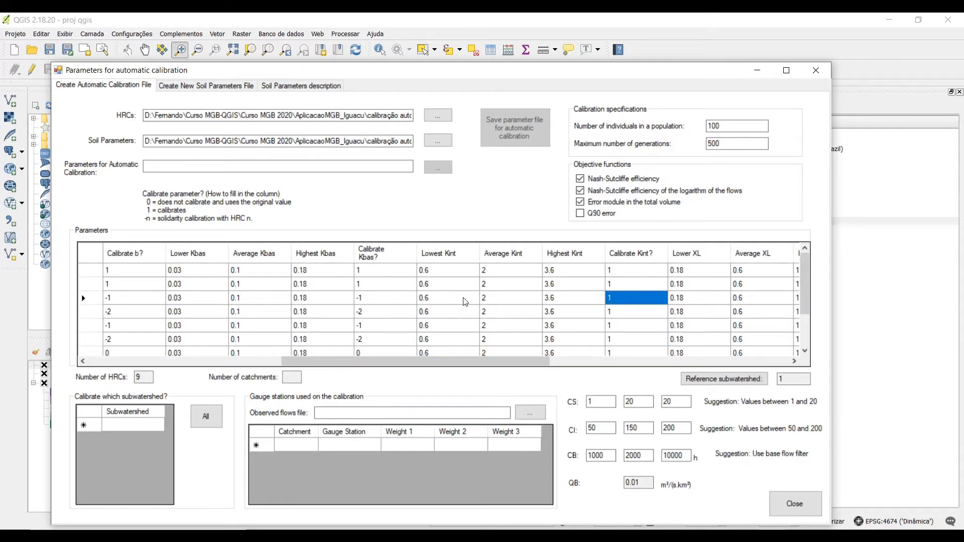
text(-1)
key(Down)
text(-2)
key(Down)
text(-1)
key(Down)
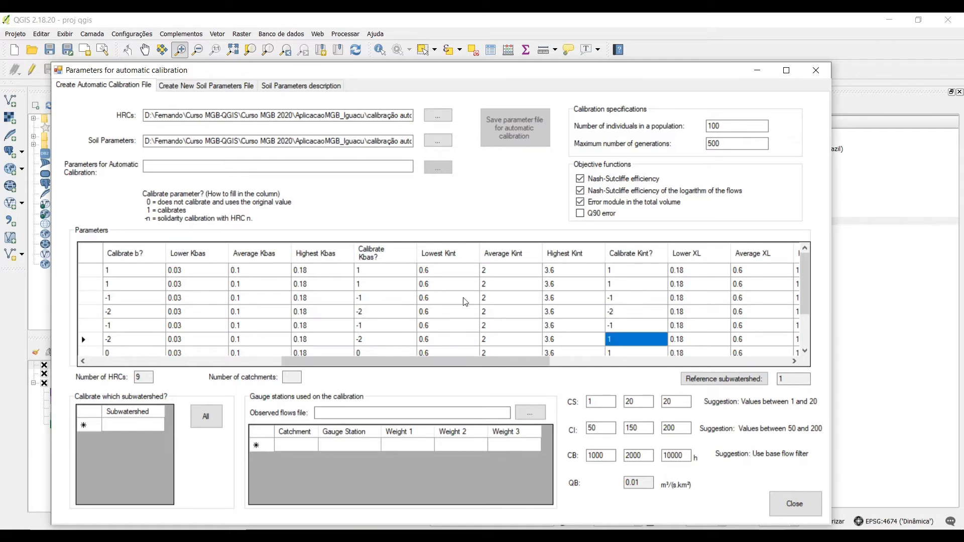
text(-2)
key(Down)
Step: Exclude Varzea and ASI from the Kint calibration by setting their Calibrate Kint? values to 0
text(0)
key(Down)
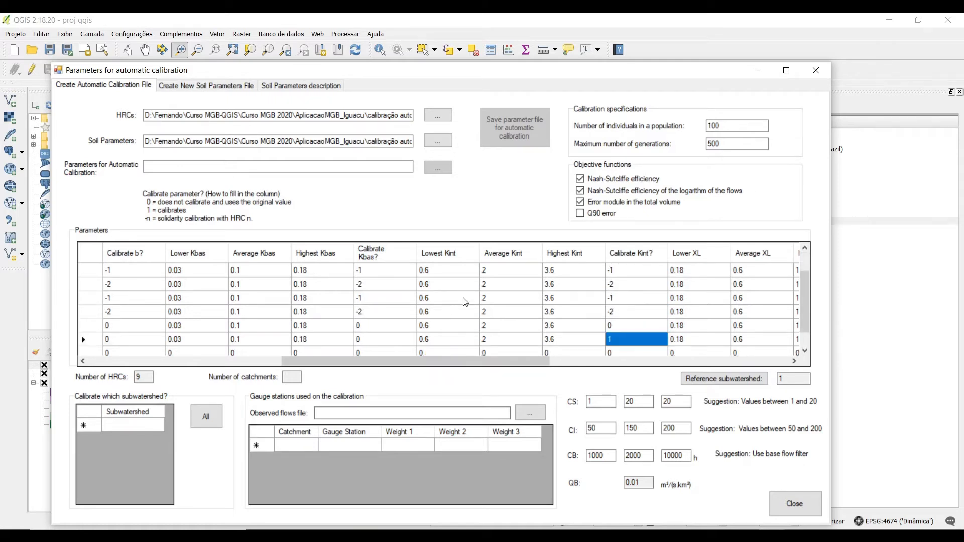
text(0)
Step: Review the ranges and calibration flags of XL, CAP and Wc in the Parameters table
key(Up)
key(Up)
key(Up)
key(Up)
key(Up)
key(Up)
key(Up)
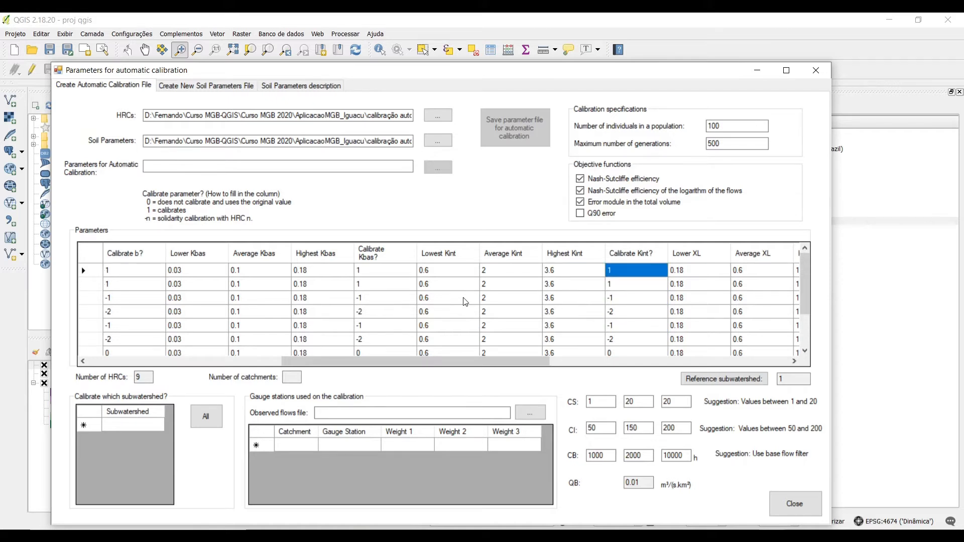
key(Right)
key(Right)
key(Right)
key(Right)
key(Right)
key(Right)
key(Right)
key(Right)
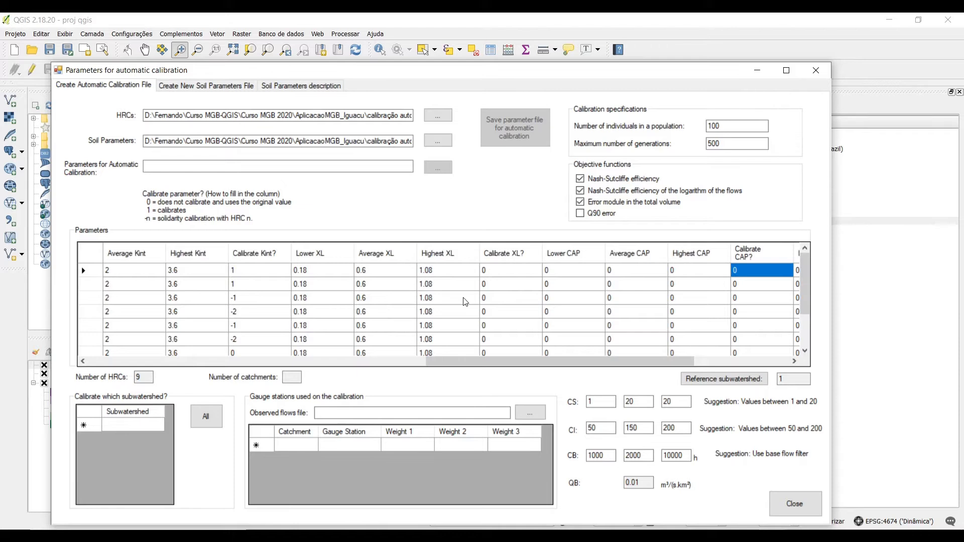
key(Left)
key(Left)
key(Left)
key(Left)
key(Right)
key(Right)
key(Right)
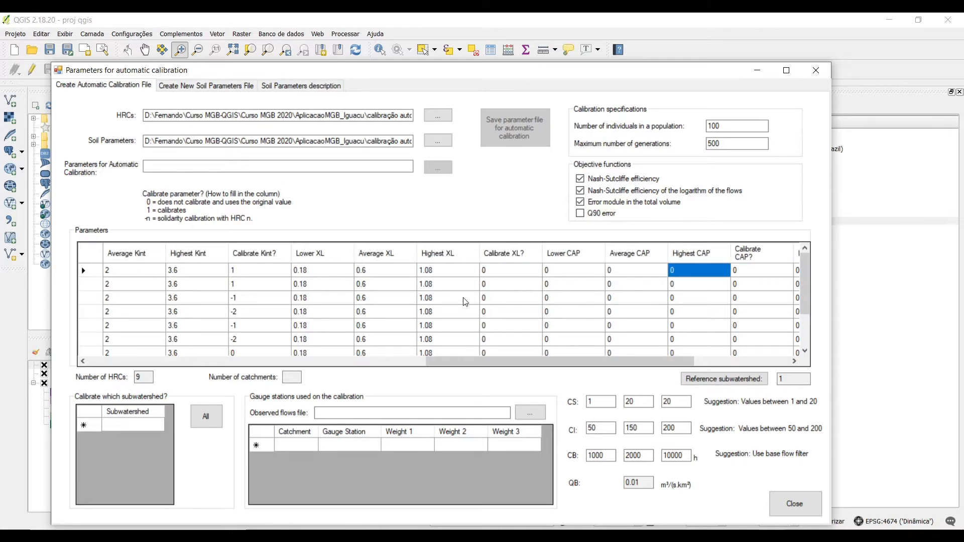
key(Right)
key(Right)
key(Right)
key(Right)
key(Right)
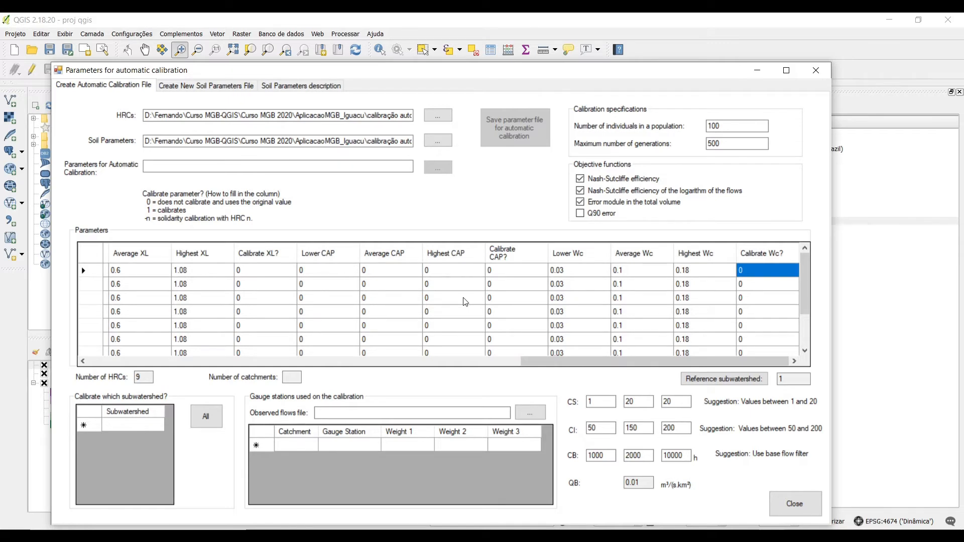
drag(718, 363, 746, 372)
drag(646, 363, 629, 368)
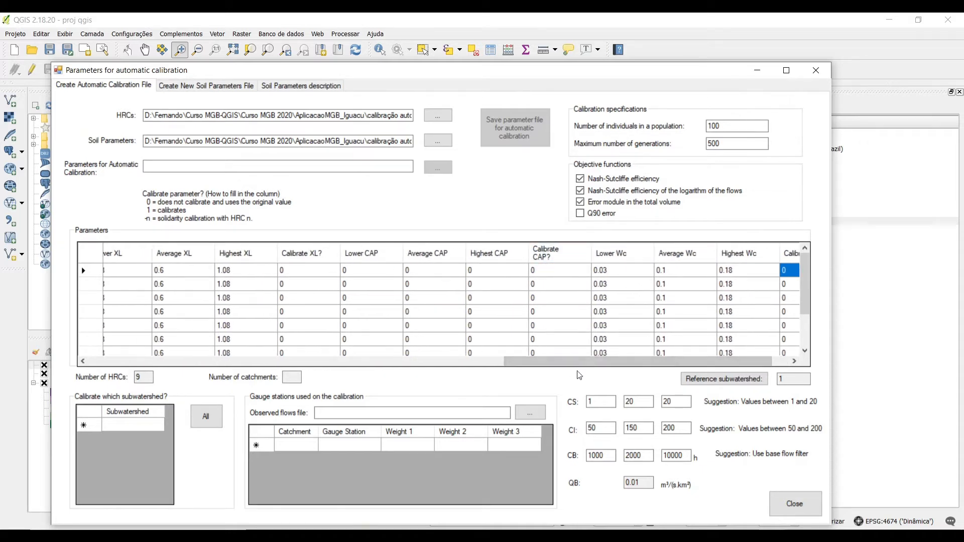
drag(713, 361, 263, 373)
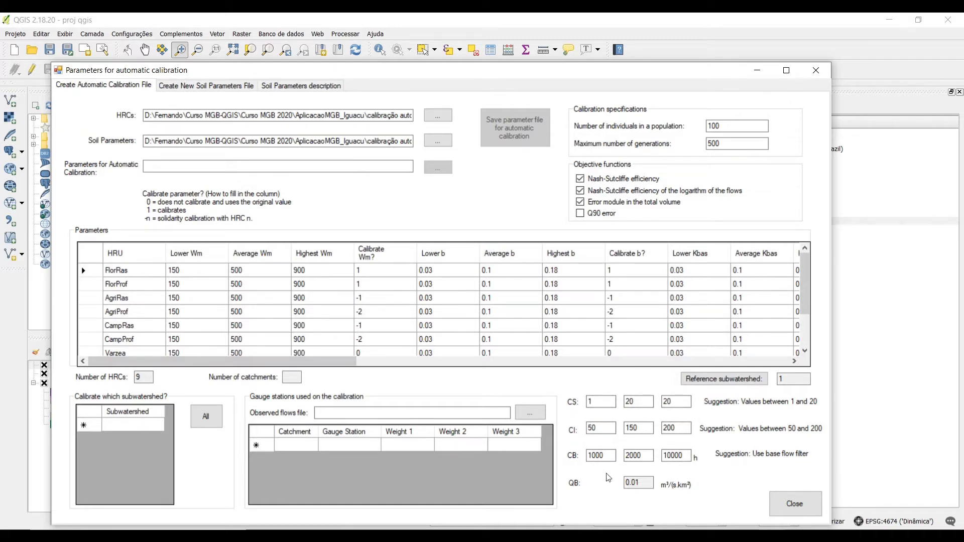
Step: Examine the CS, CI and CB ranges, the QB value, the population size and the maximum number of generations
double_click(668, 401)
click(670, 429)
double_click(684, 454)
double_click(625, 401)
click(639, 401)
double_click(633, 403)
click(601, 402)
click(676, 429)
drag(648, 427, 623, 425)
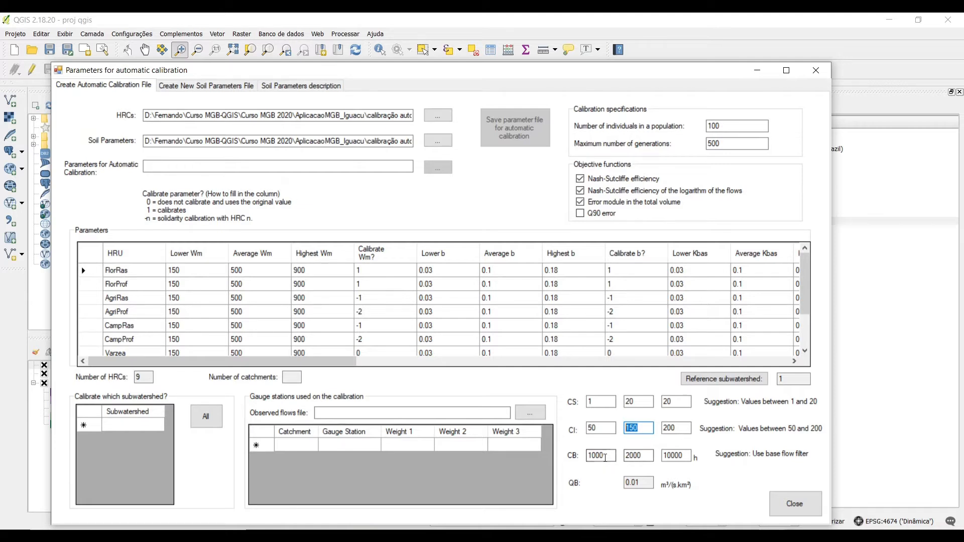
drag(613, 457, 580, 455)
click(635, 455)
drag(683, 457, 626, 483)
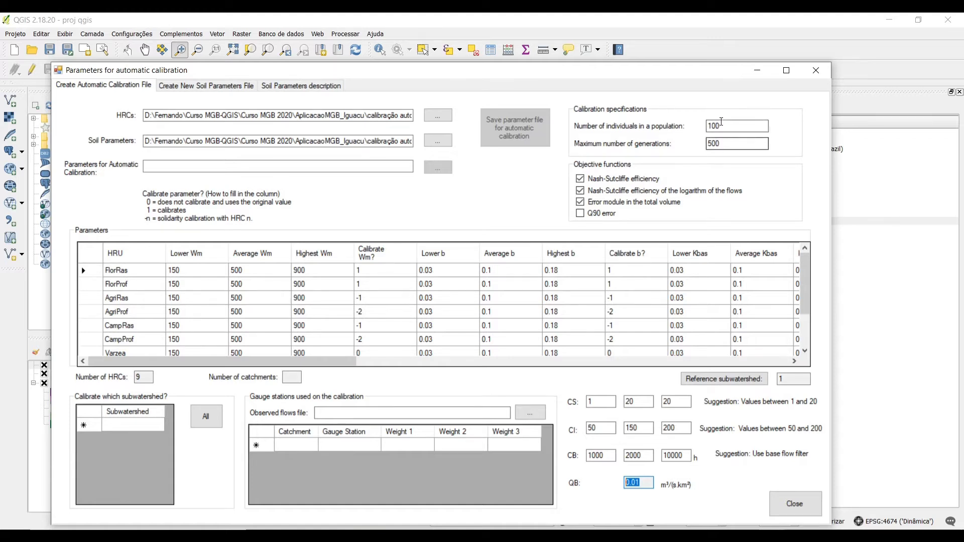
drag(726, 126, 708, 144)
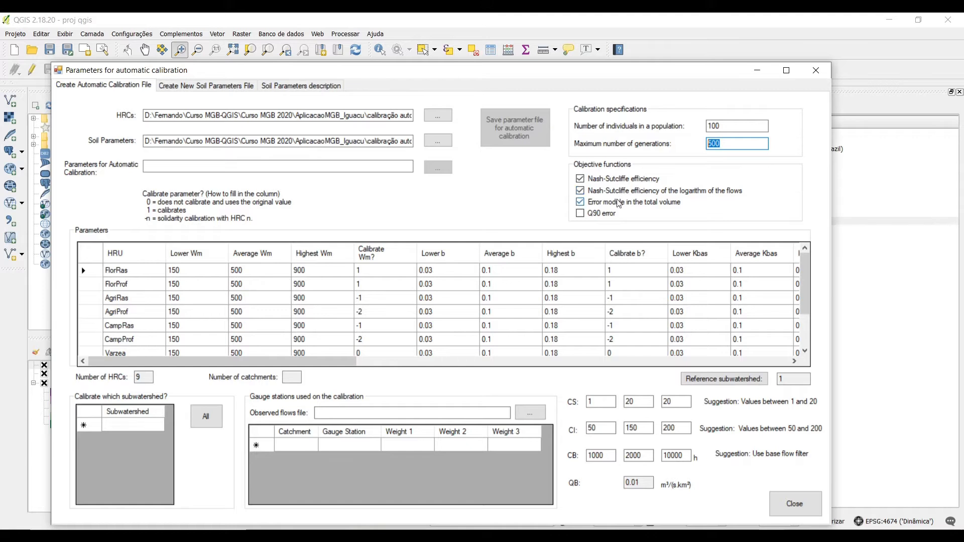
Step: Try to add Q90 error to the selected objective functions, keeping Nash-Sutcliffe efficiency of the logarithm of the flows enabled
click(580, 215)
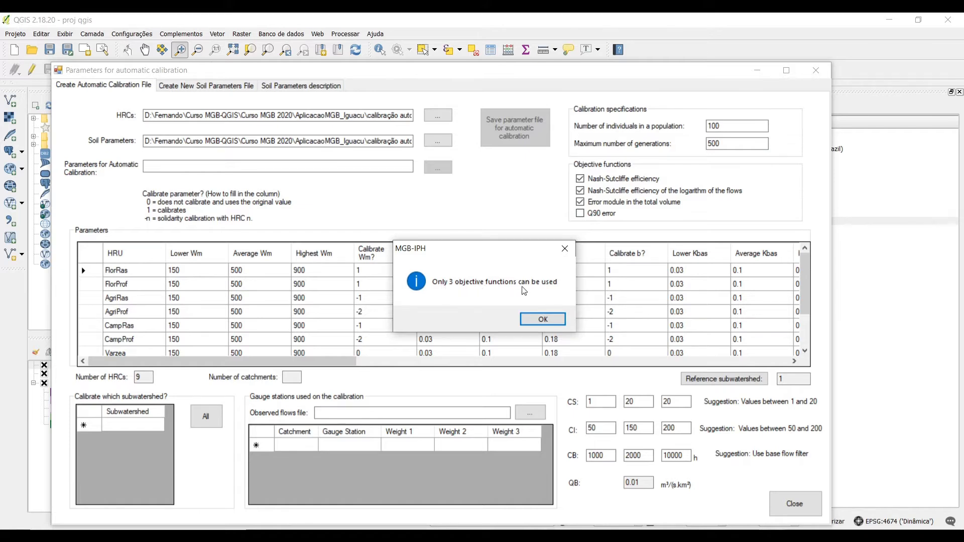
click(542, 320)
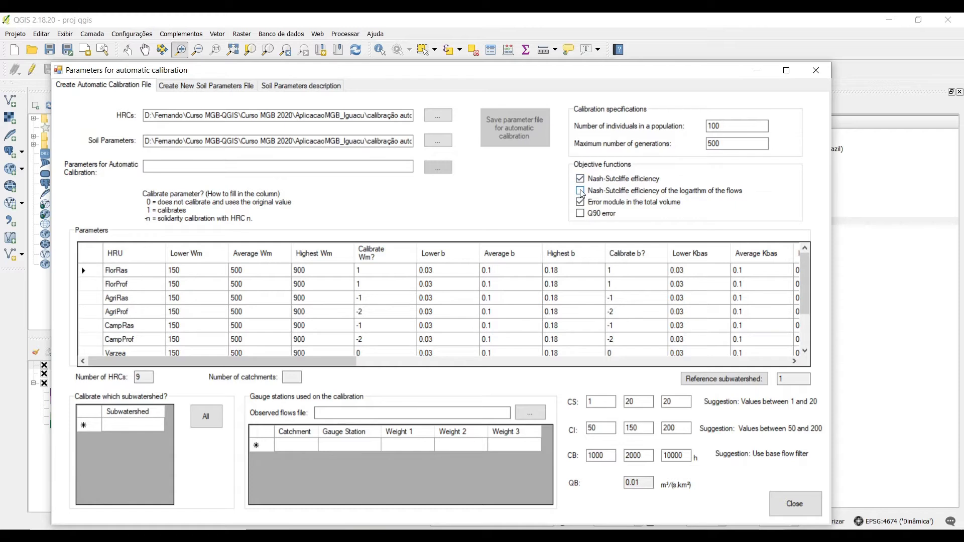
click(581, 192)
Step: Check the subwatersheds on the map and enter subwatershed 2 as the one to calibrate
drag(540, 74, 550, 455)
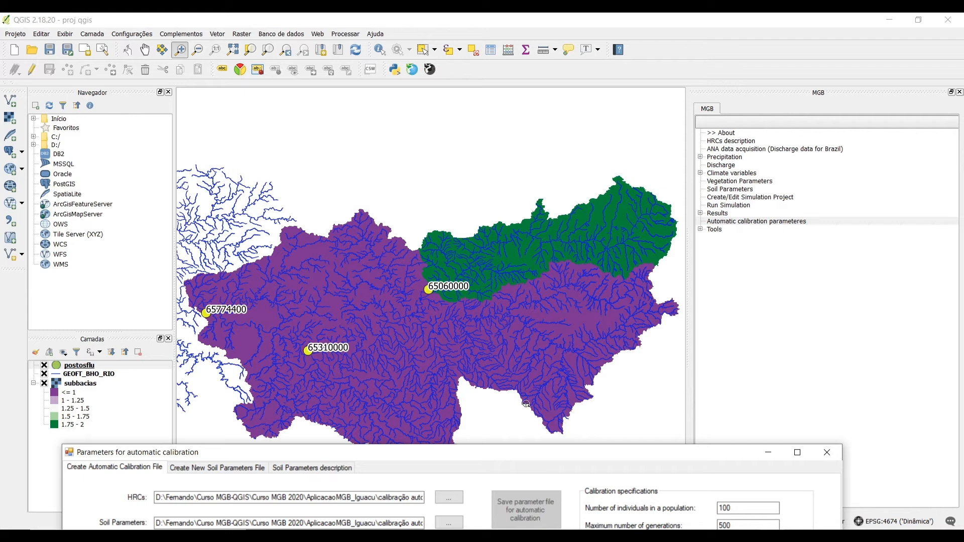
drag(536, 456, 564, 50)
click(176, 406)
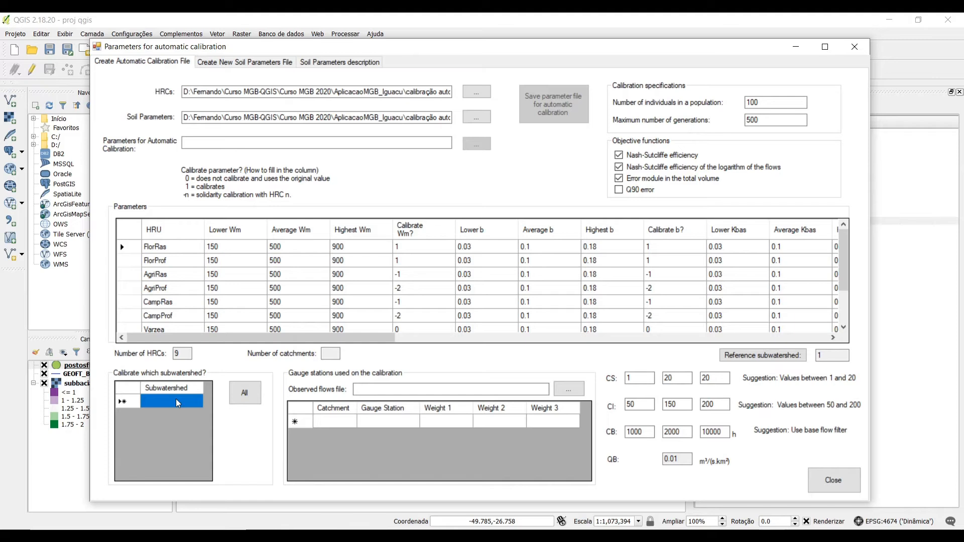
text(2)
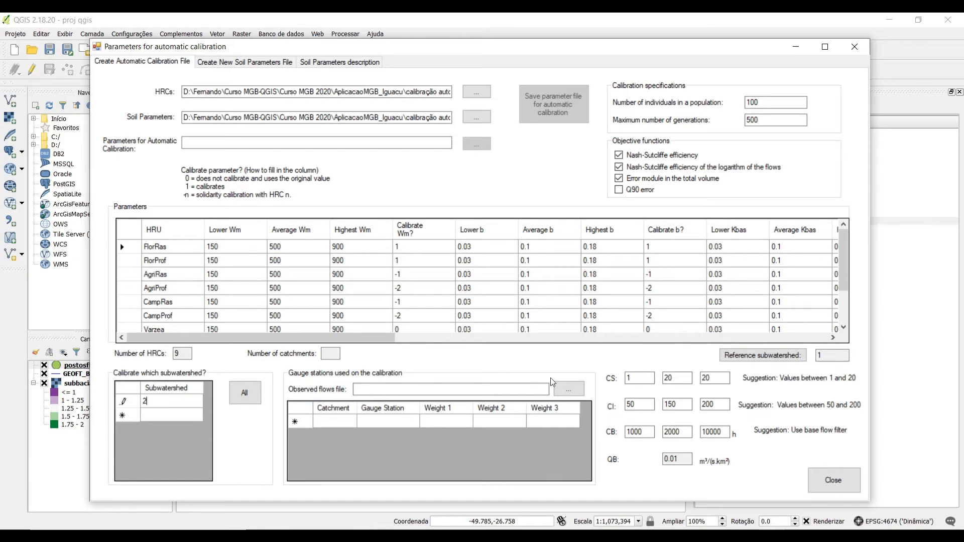
Step: Load qobs.qob from the calibração automática folder as the observed flows file
click(569, 390)
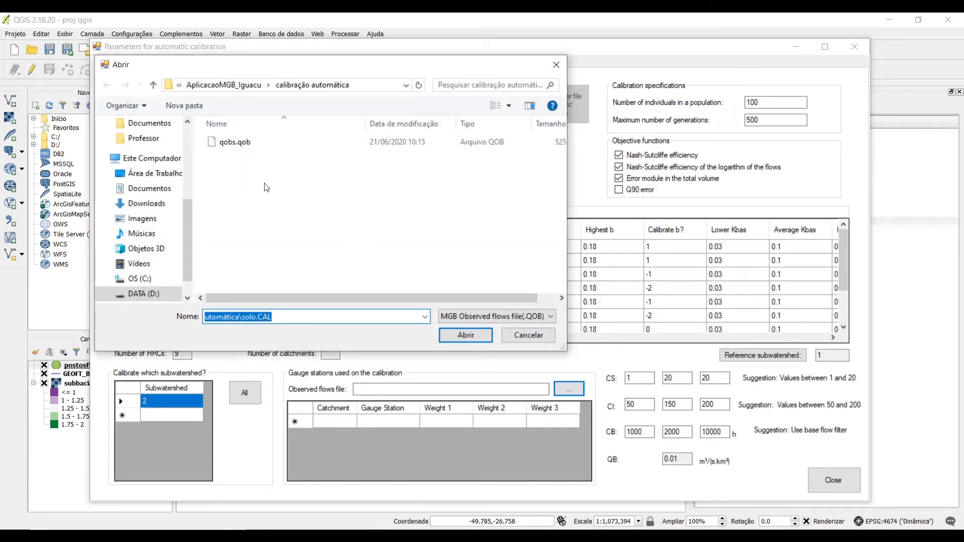
click(230, 143)
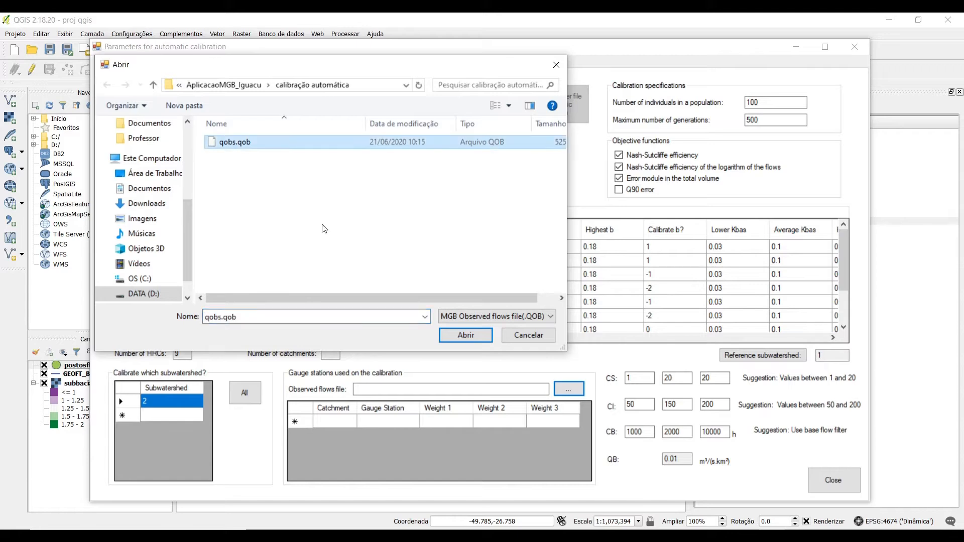
click(465, 336)
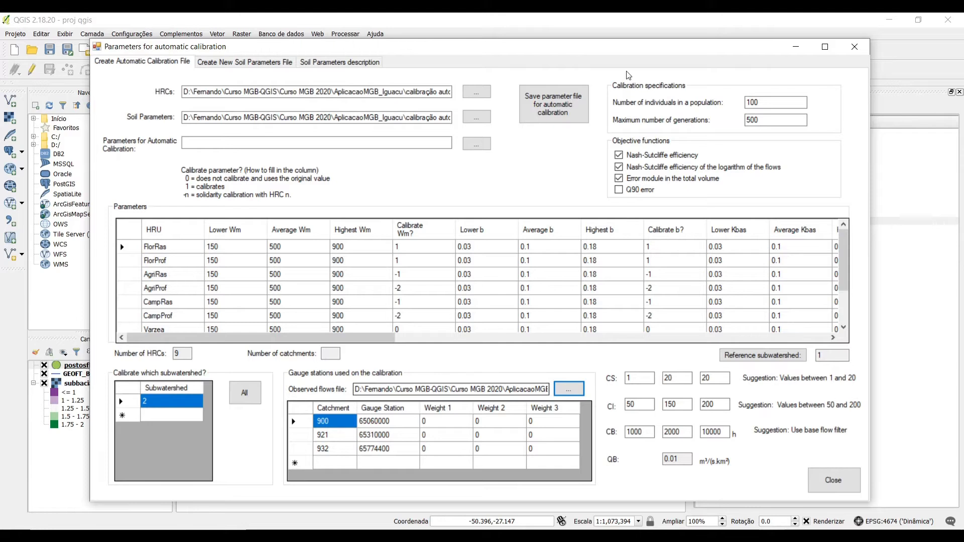
Step: Check the gauge locations on the map and set Weight 1, Weight 2 and Weight 3 of gauge station 65060000 to 1
drag(627, 51, 619, 403)
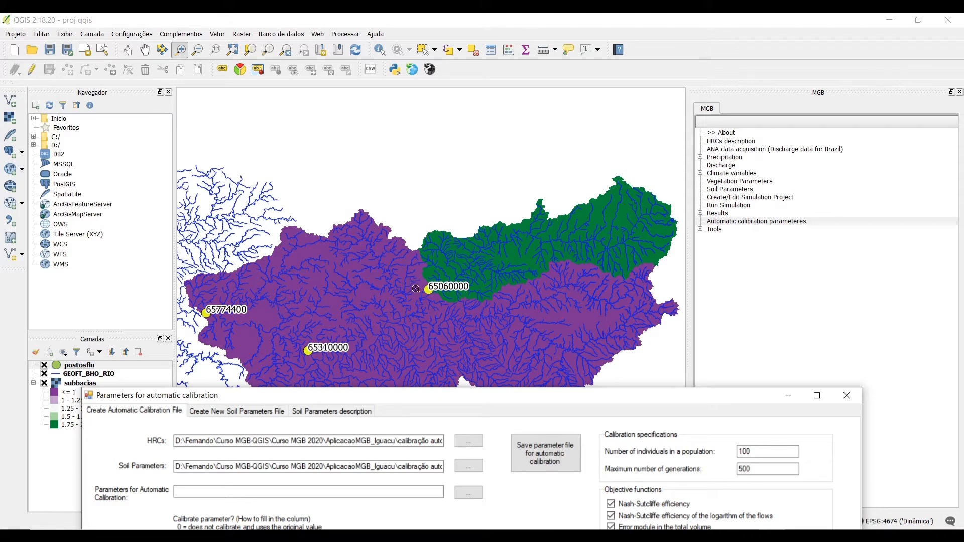
drag(522, 396, 514, 41)
click(428, 418)
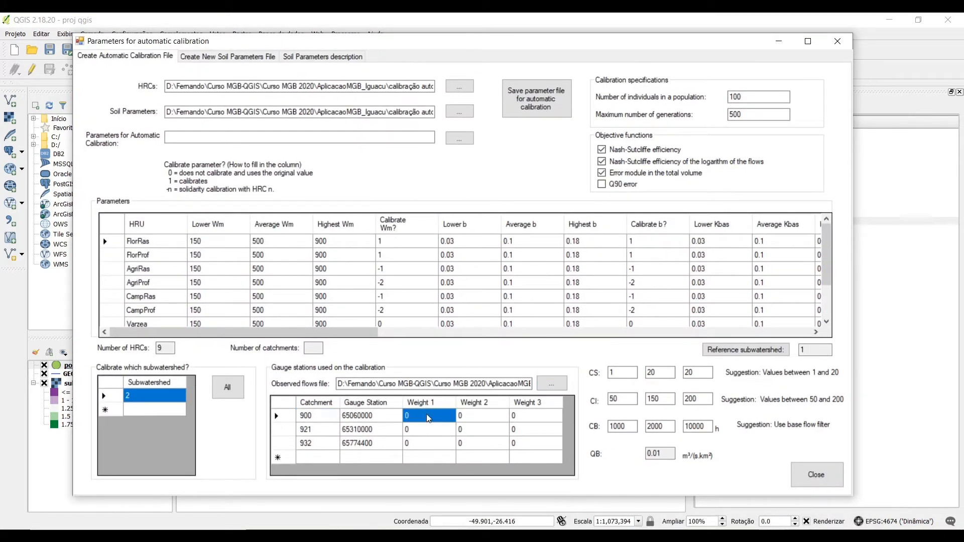
text(1)
key(Tab)
text(1)
key(Tab)
text(1)
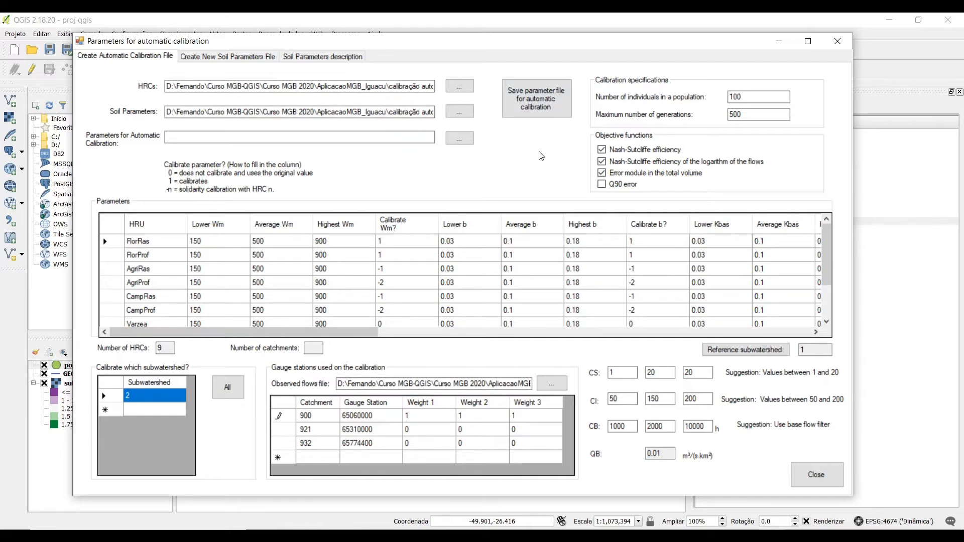
Step: Save the automatic calibration parameter file as ParCalib.AUT, replacing the existing file
click(541, 109)
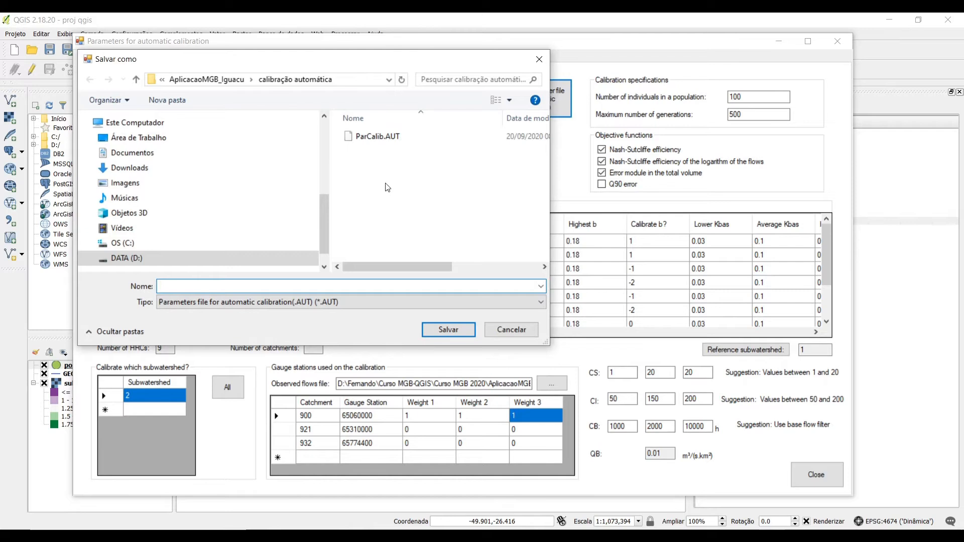
click(375, 139)
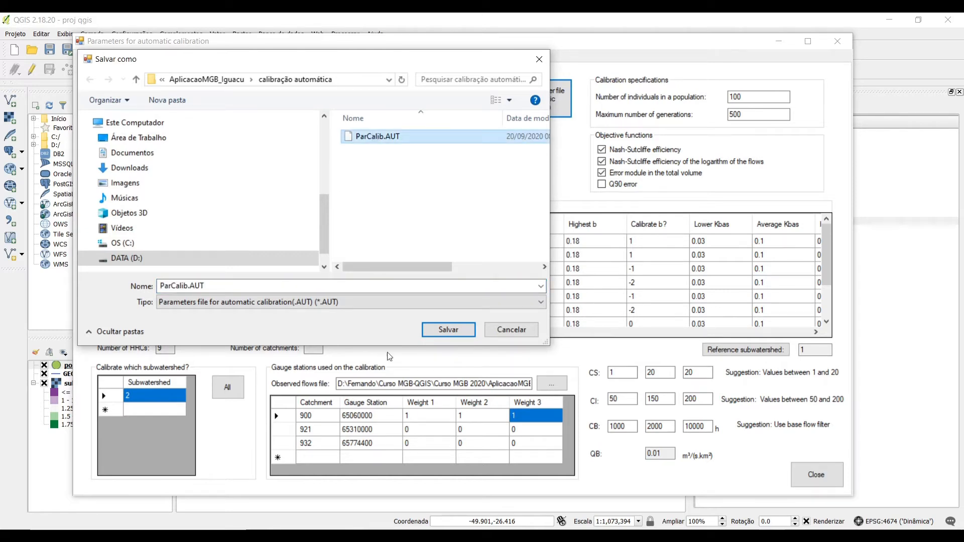
click(448, 330)
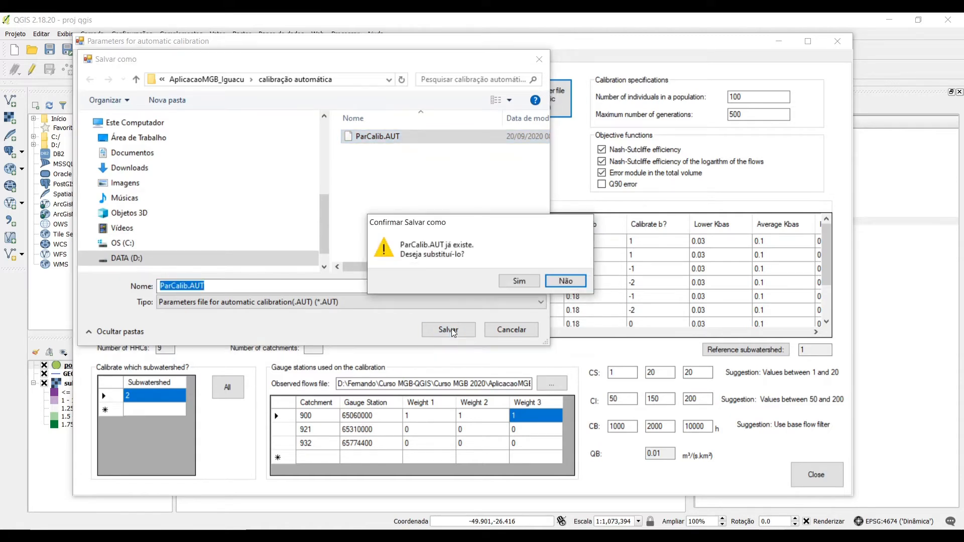
click(526, 282)
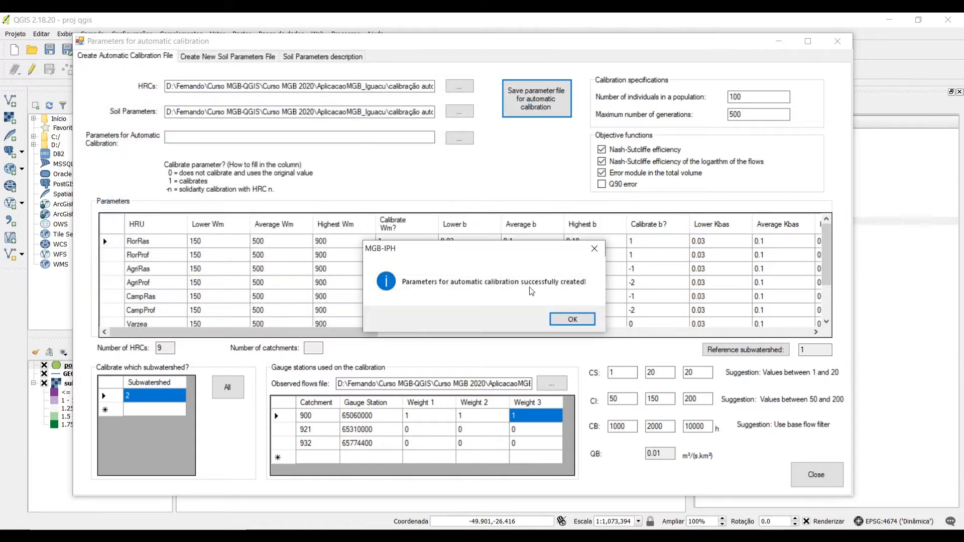
click(572, 320)
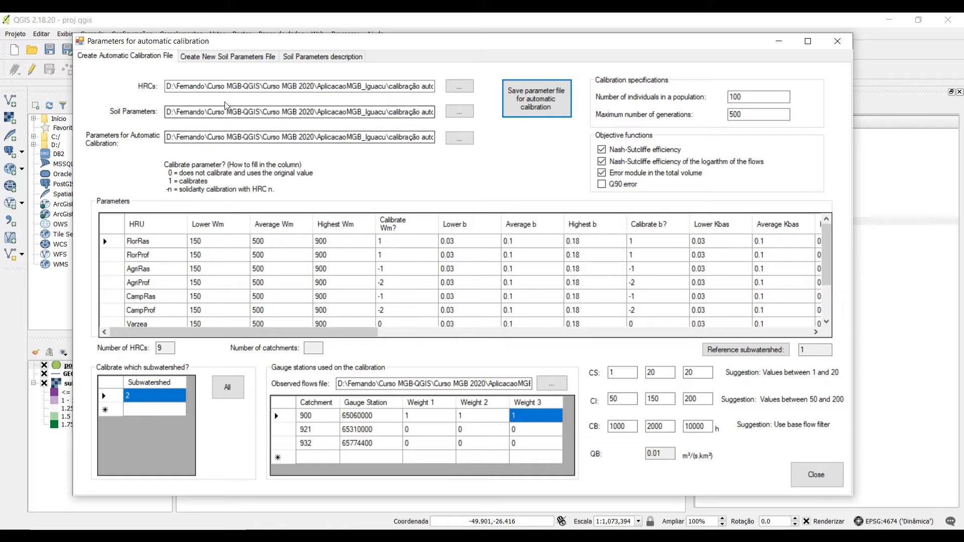
Step: Open the page for creating a new soil parameters file and look through its last calculated generation table
click(227, 56)
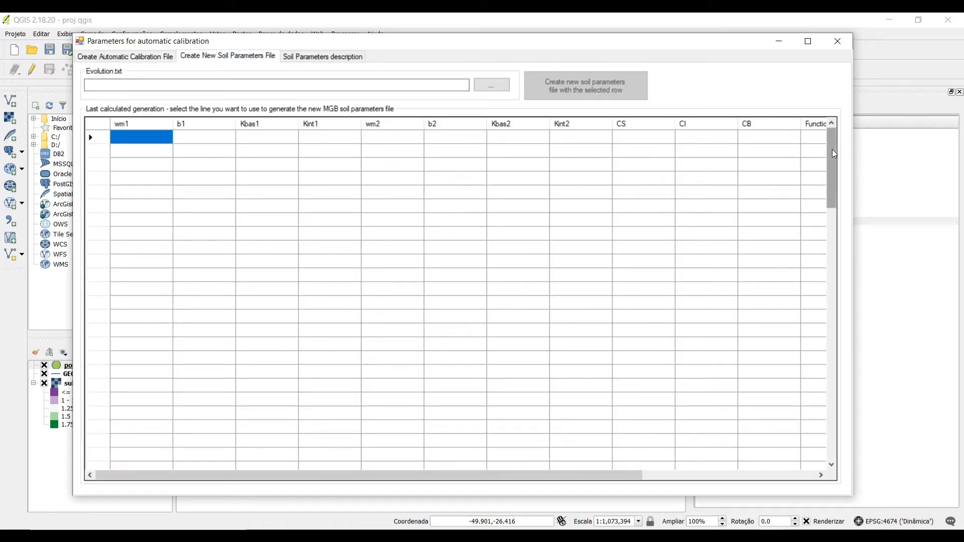
drag(835, 154, 830, 329)
drag(827, 282, 829, 138)
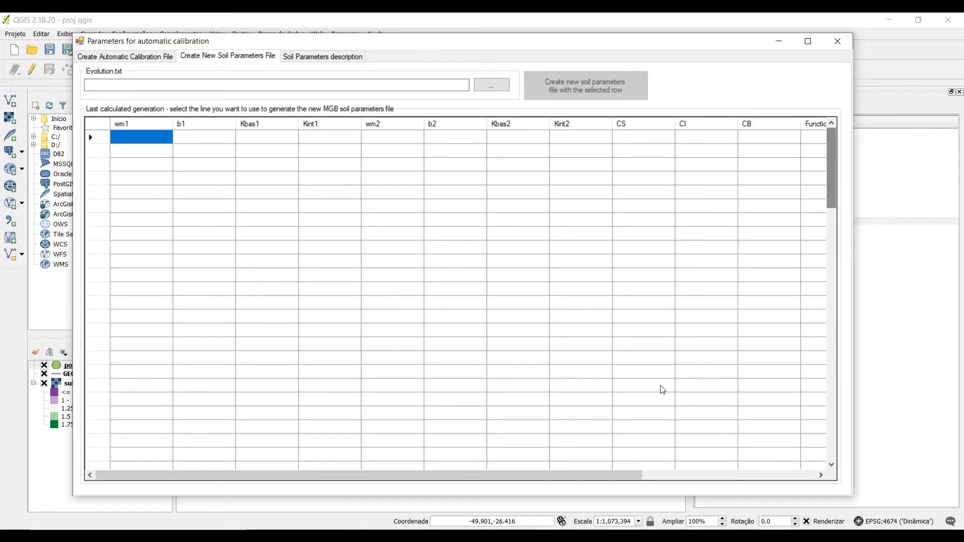
Step: Examine the parameter and objective function columns of the last calculated generation table and compare them with the automatic calibration file settings
drag(562, 481, 772, 465)
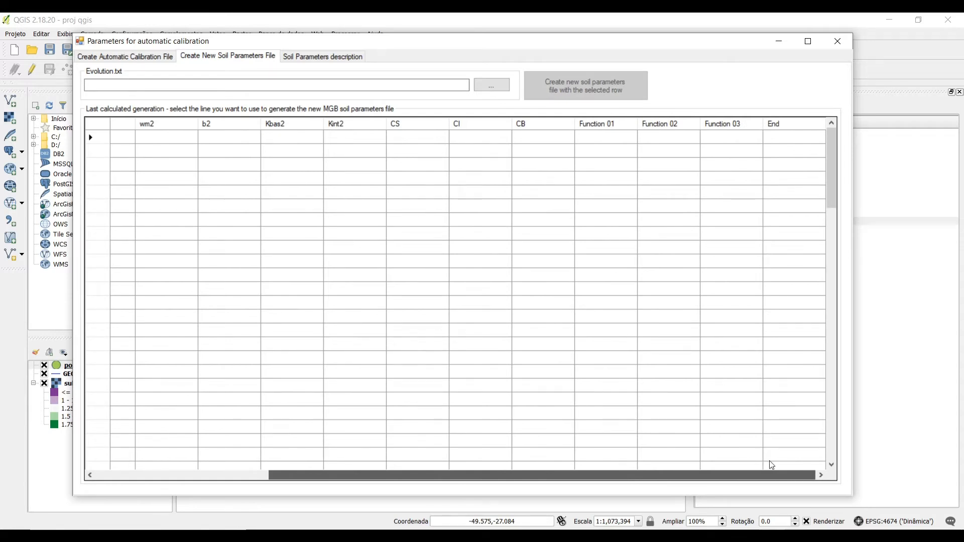
drag(741, 466, 471, 471)
drag(832, 161, 834, 107)
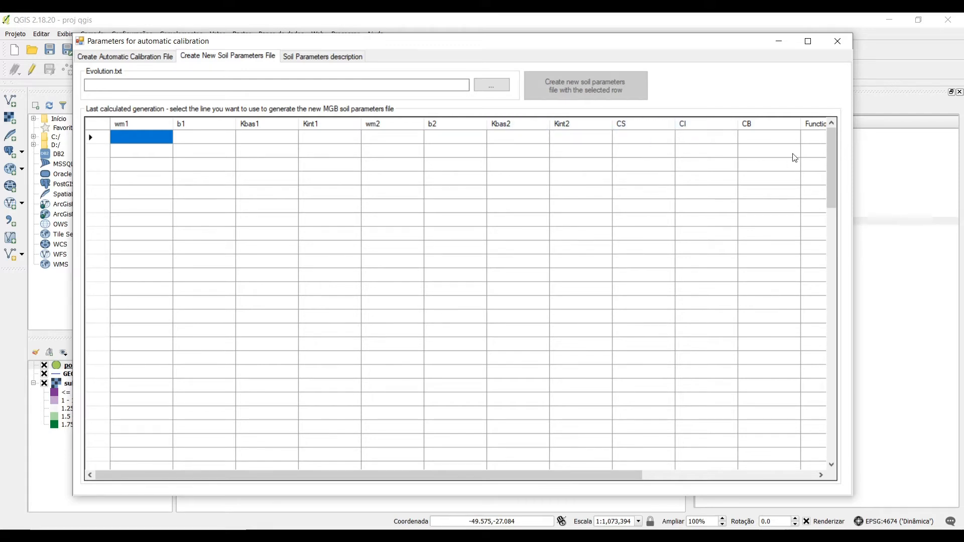
drag(620, 476, 793, 487)
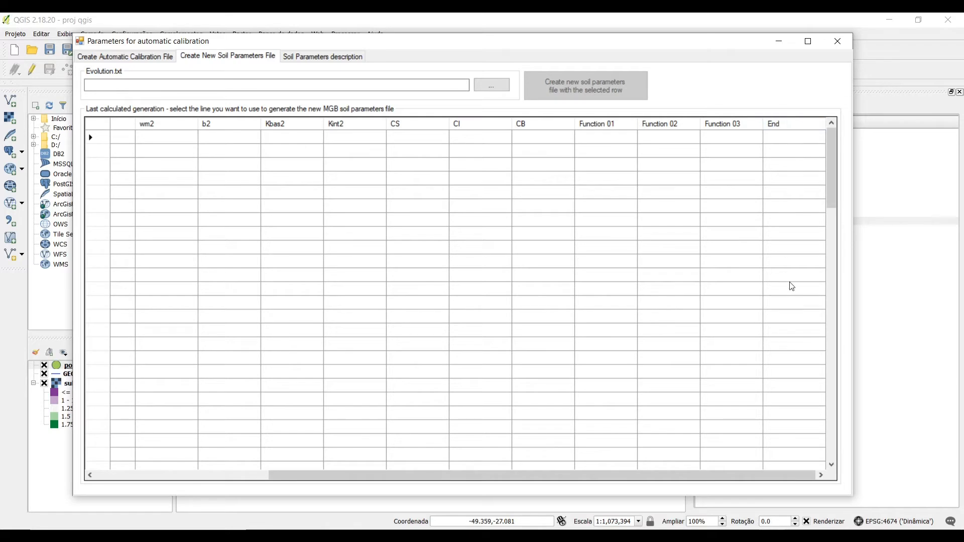
drag(759, 481, 424, 489)
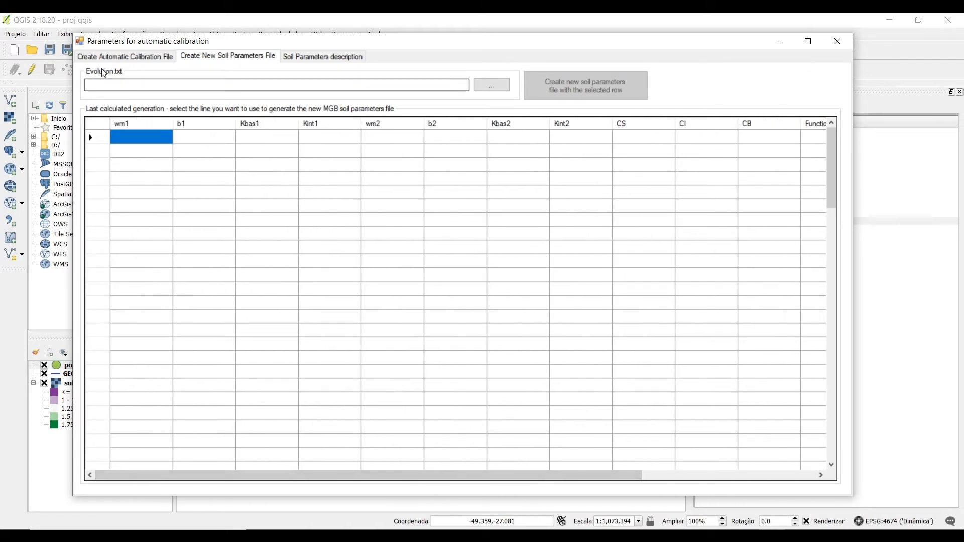
click(125, 59)
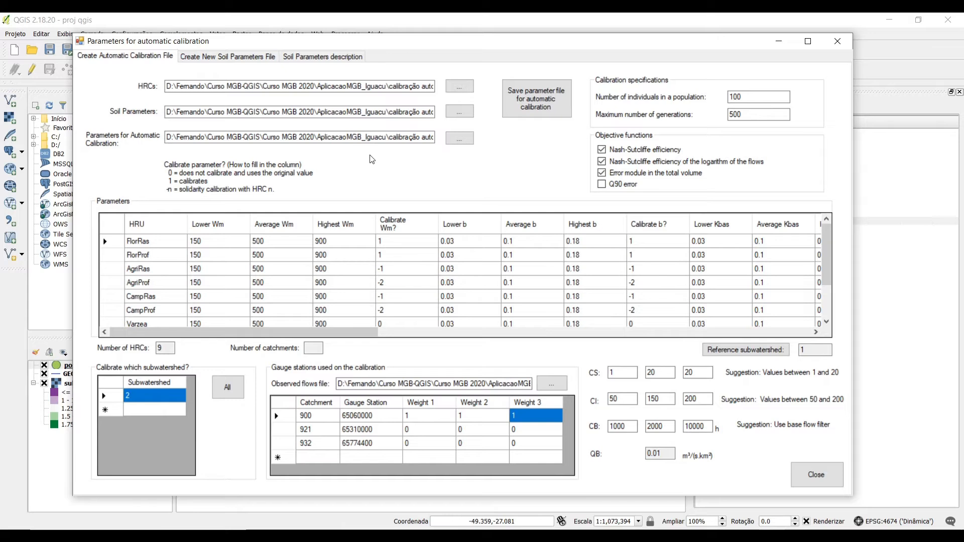
click(209, 58)
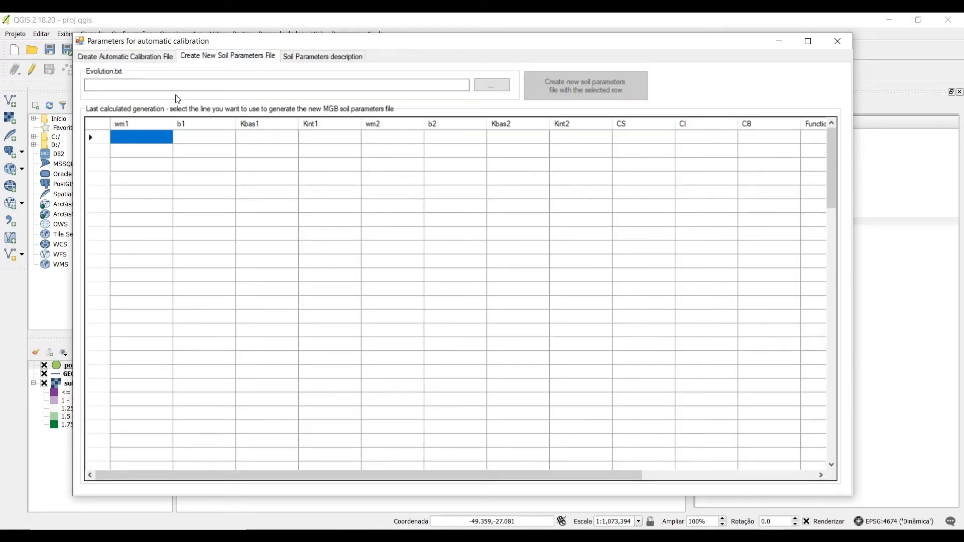
click(131, 58)
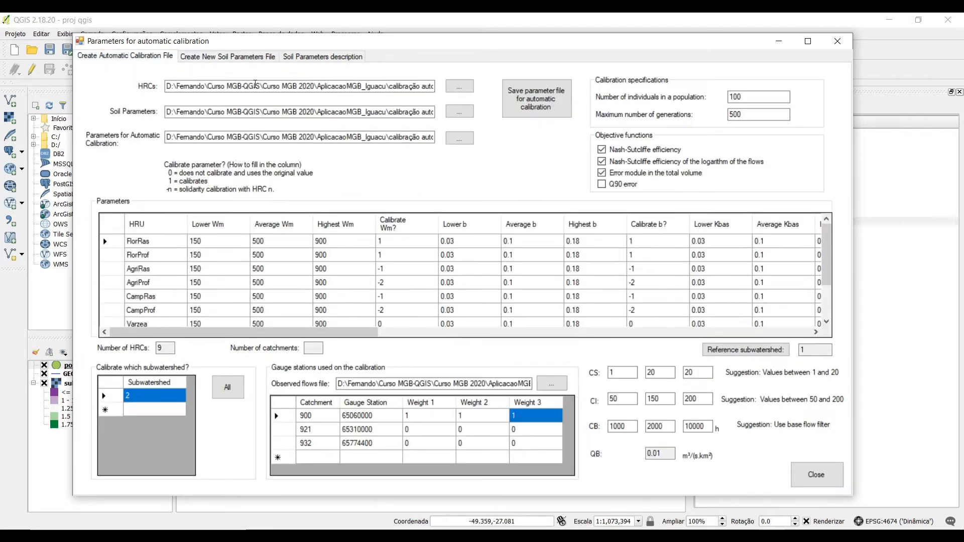
Step: Minimize the calibration parameters window and start a simulation project named "Project Calibração Automática"
click(776, 45)
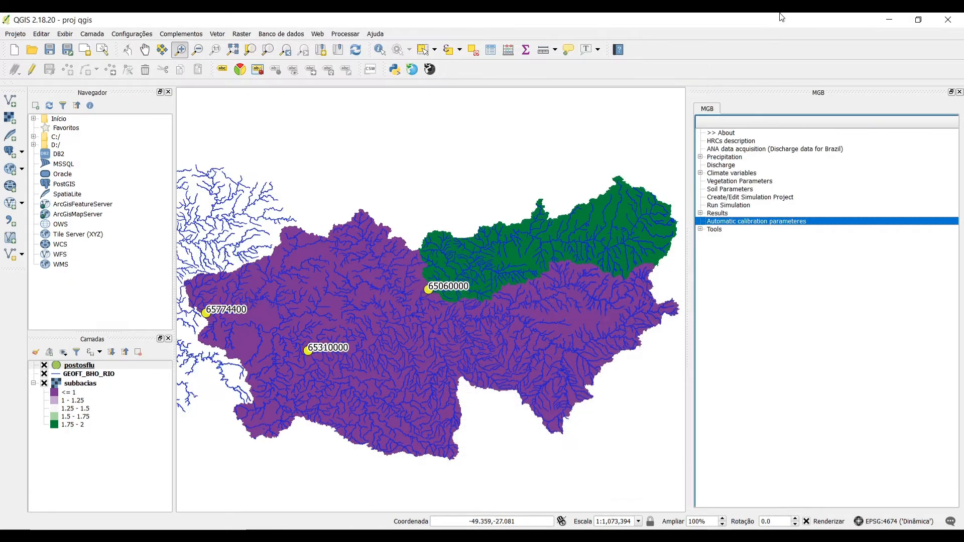
double_click(751, 199)
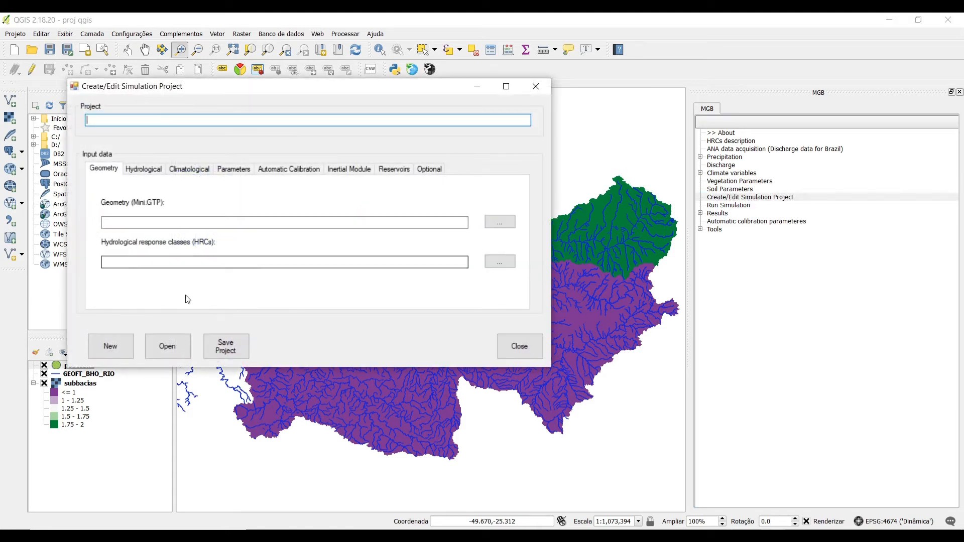
text(Projeot Calibração Automática)
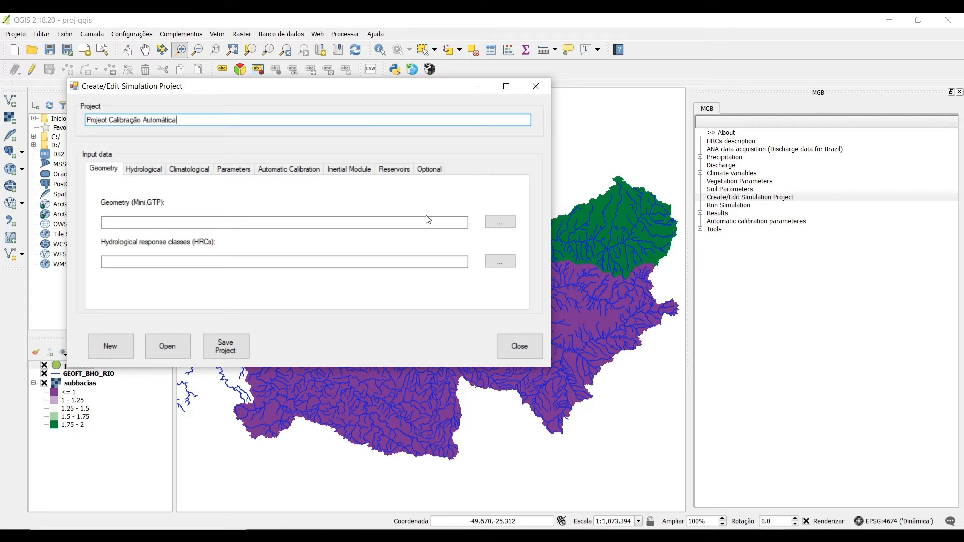
Step: Load MINI.GTP as the project's geometry and URHs.hrc as its hydrological response classes from the AplicacaoMGB_Iguacu folder
click(500, 223)
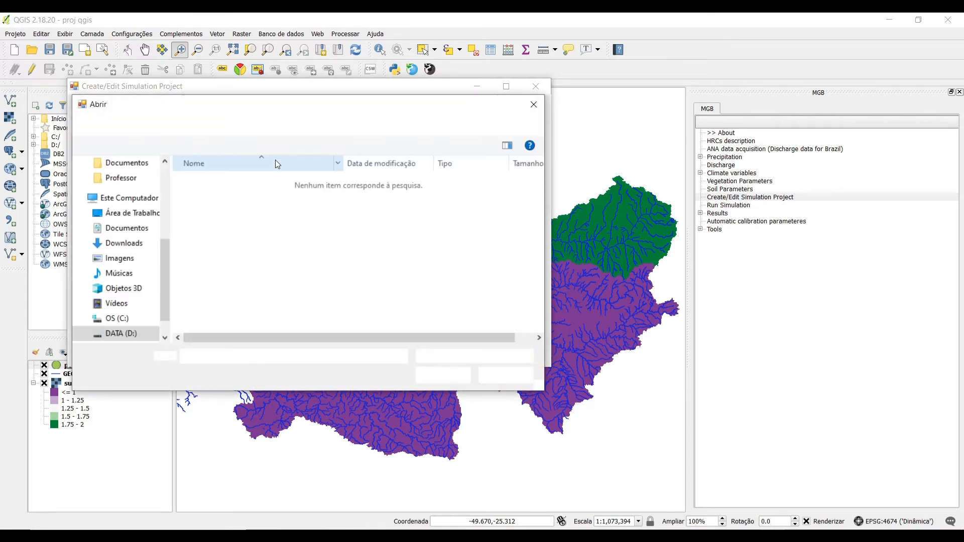
click(203, 125)
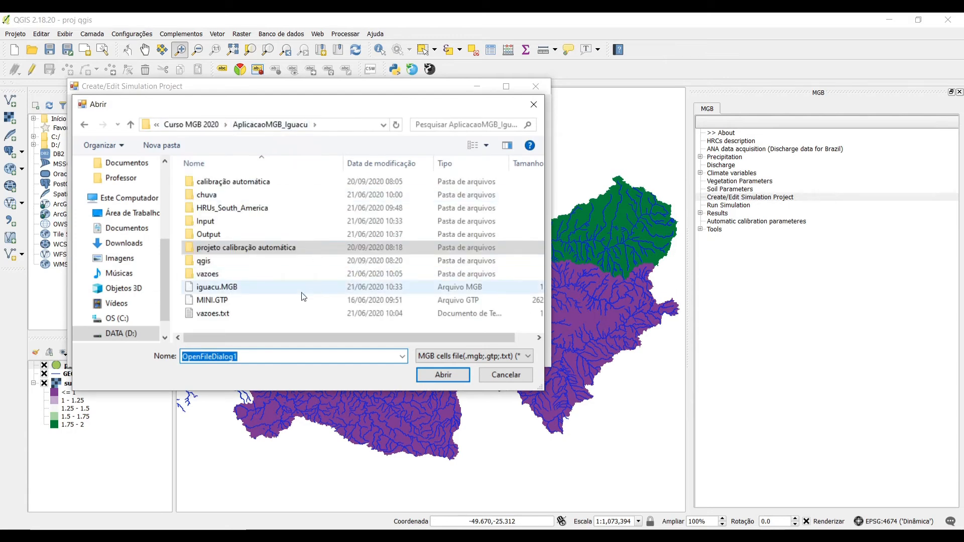
double_click(236, 300)
click(505, 263)
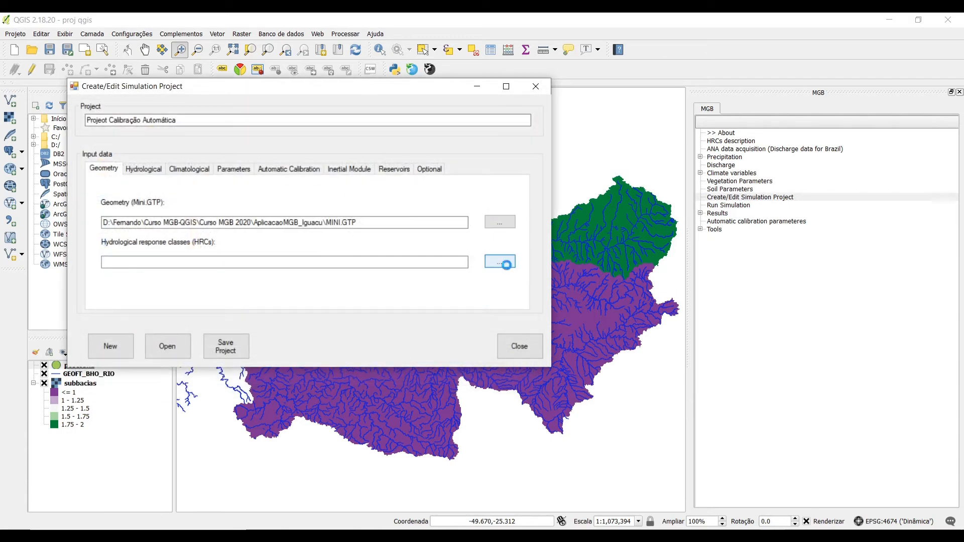
double_click(227, 296)
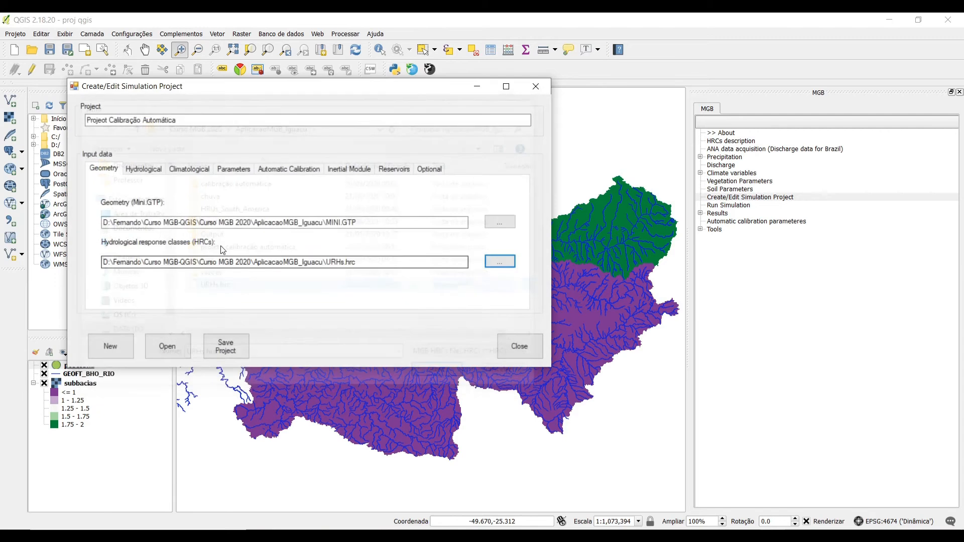
Step: Load PRECIP.PBI as the interpolated precipitation and qobs.qob as the observed discharge
click(131, 171)
click(500, 211)
double_click(215, 287)
click(506, 251)
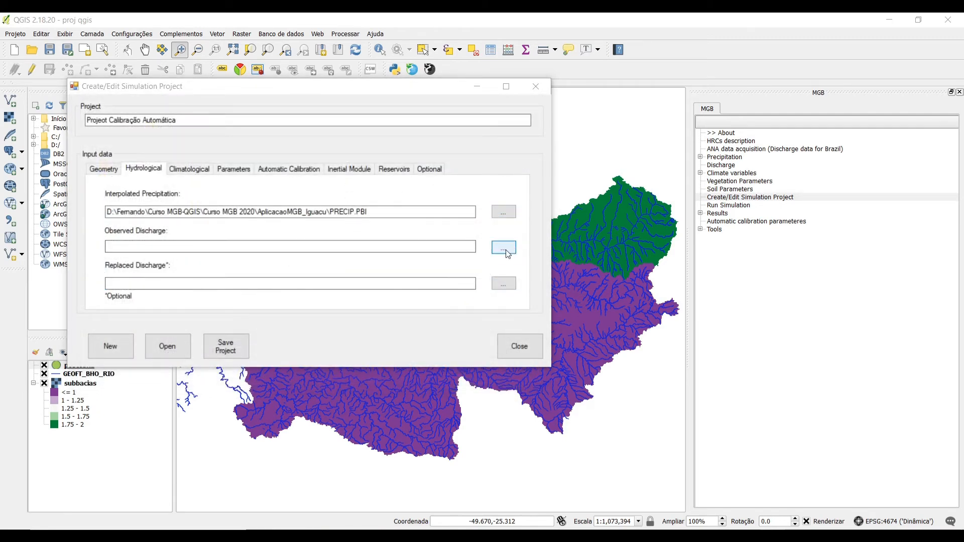
double_click(210, 287)
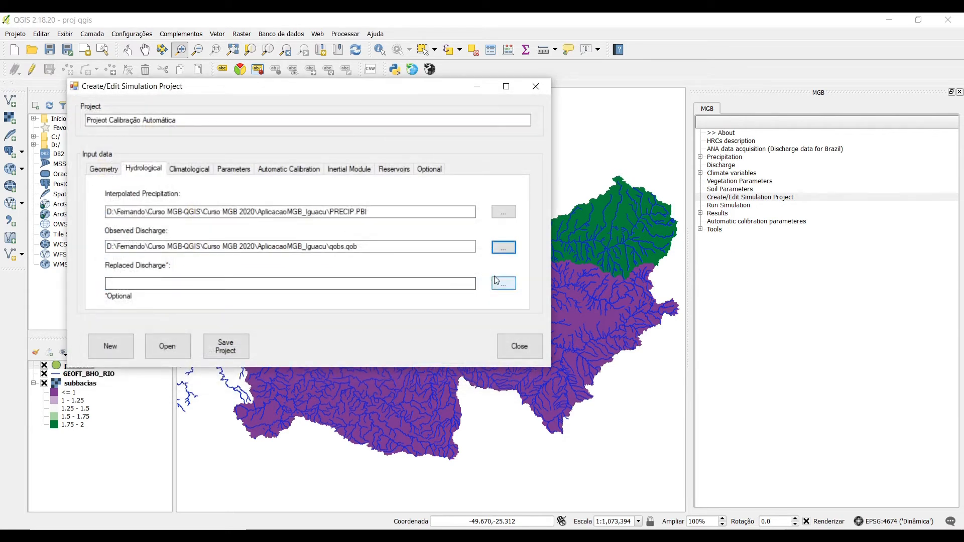
Step: Load climas.CLN as the project's climatological averages
click(189, 169)
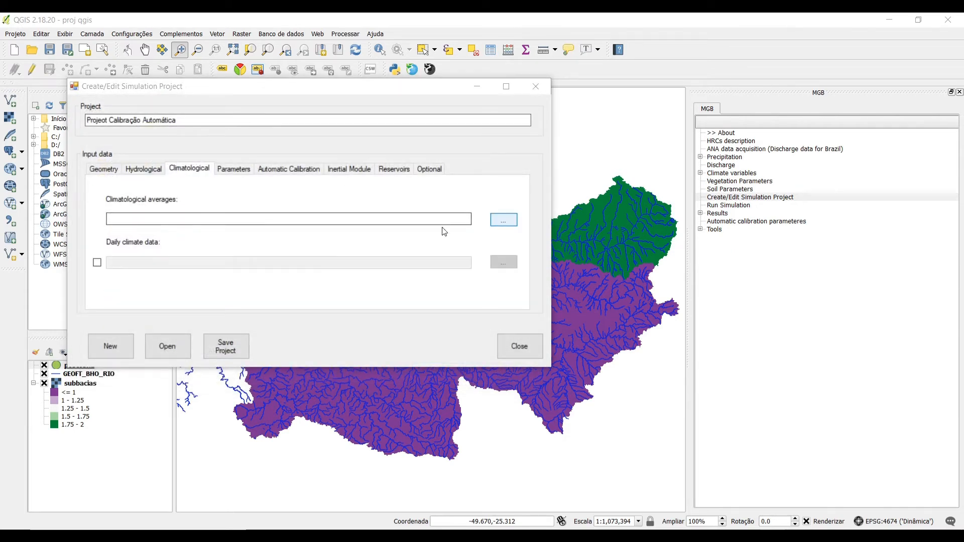
double_click(239, 290)
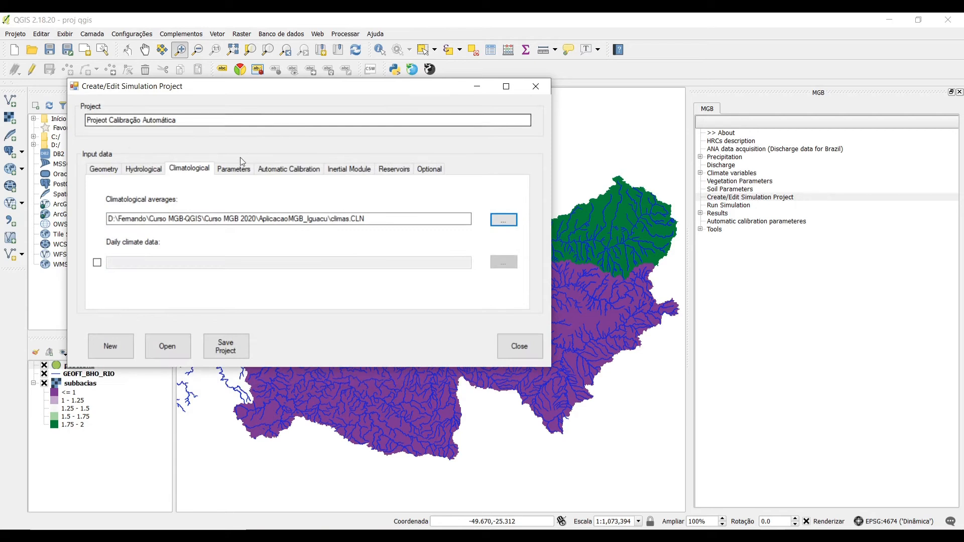
Step: Load veg.FIX as the vegetation parameters and solo.CAL as the soil parameters
click(234, 169)
click(503, 220)
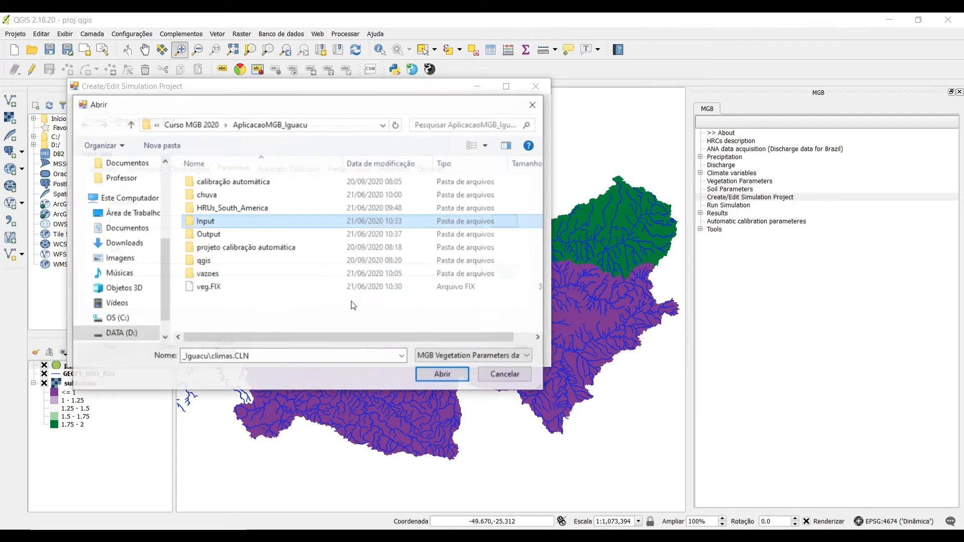
double_click(217, 289)
click(504, 271)
double_click(240, 285)
Step: Load ParCalib.AUT from the calibração automática folder as the project's parameters for automatic calibration
click(271, 169)
click(499, 226)
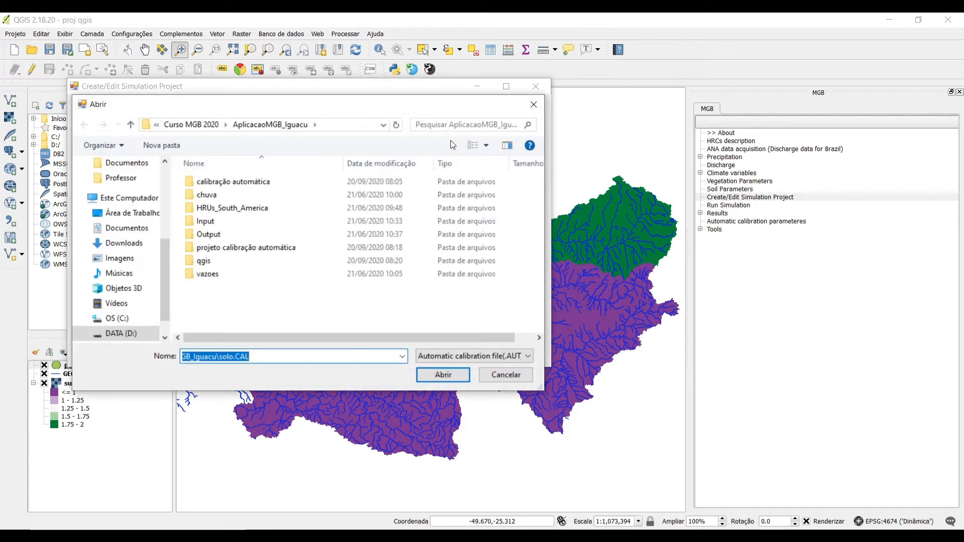
click(247, 185)
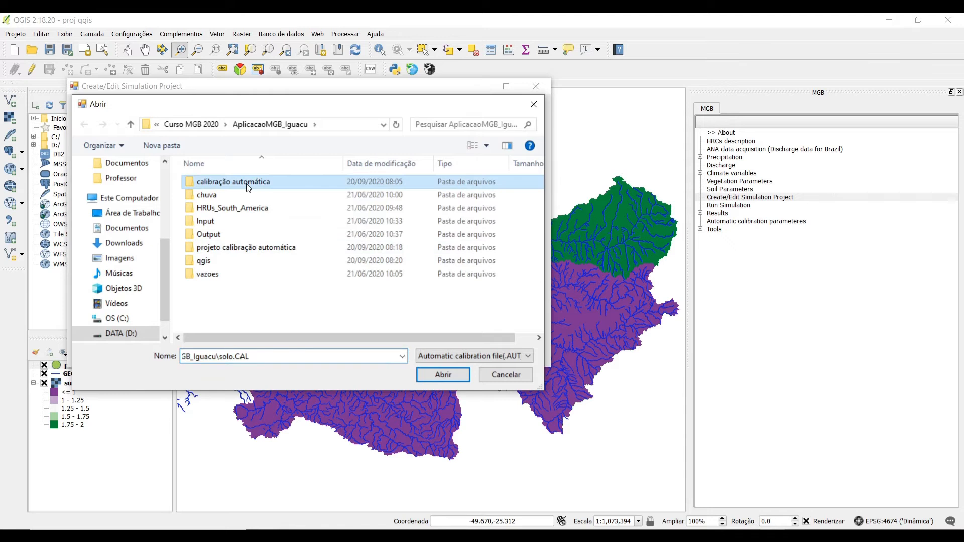
double_click(247, 185)
click(201, 185)
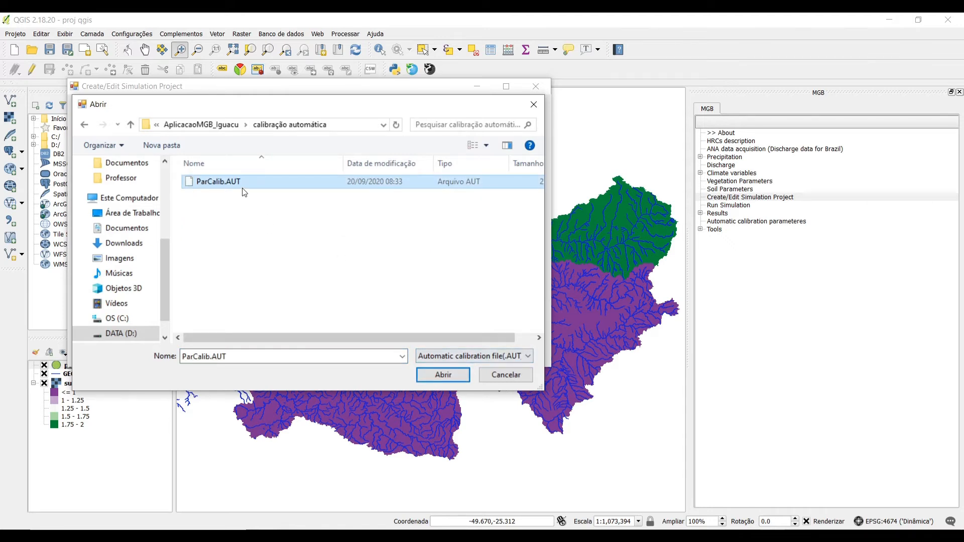
click(440, 374)
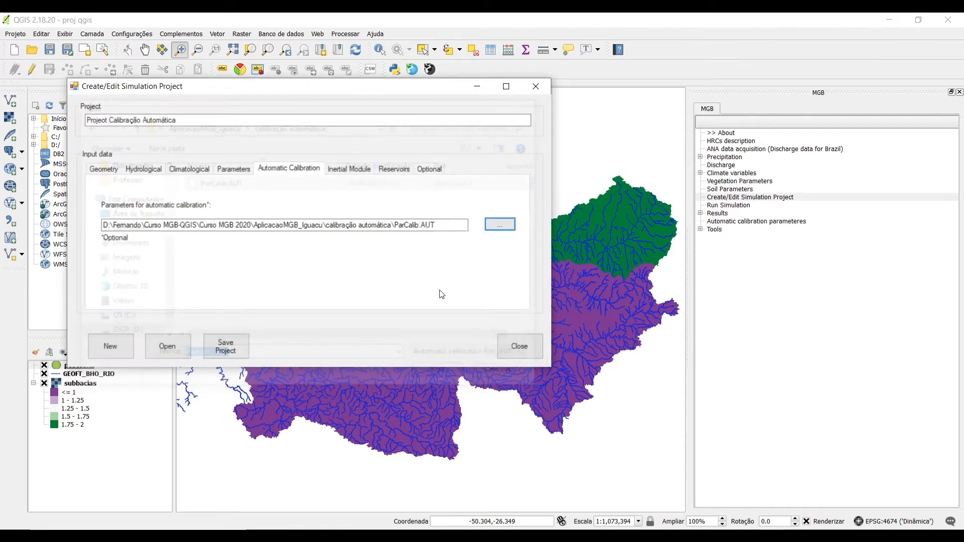
Step: Load COTA_AREA.FLP from the AplicacaoMGB_Iguacu folder as the inertial module's level-area relationship
click(350, 171)
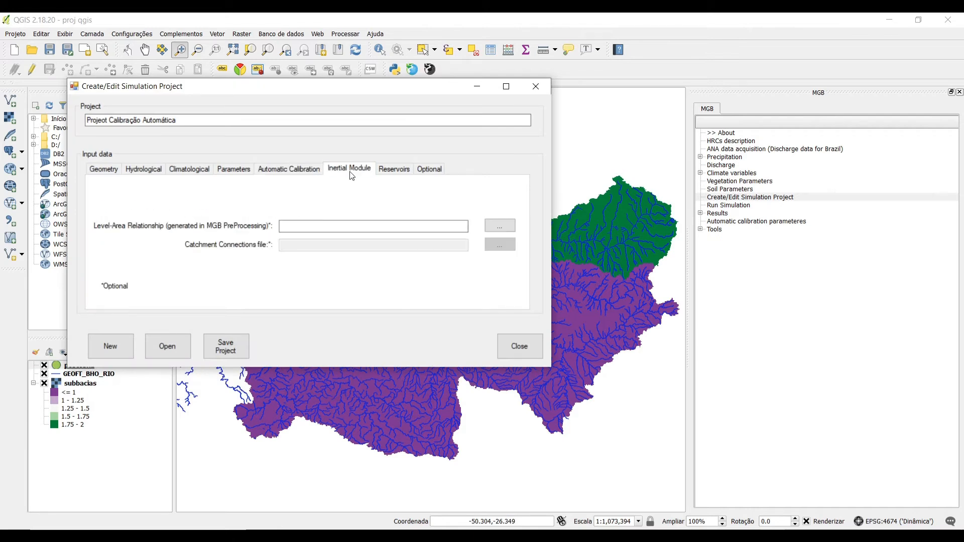
click(502, 226)
click(219, 126)
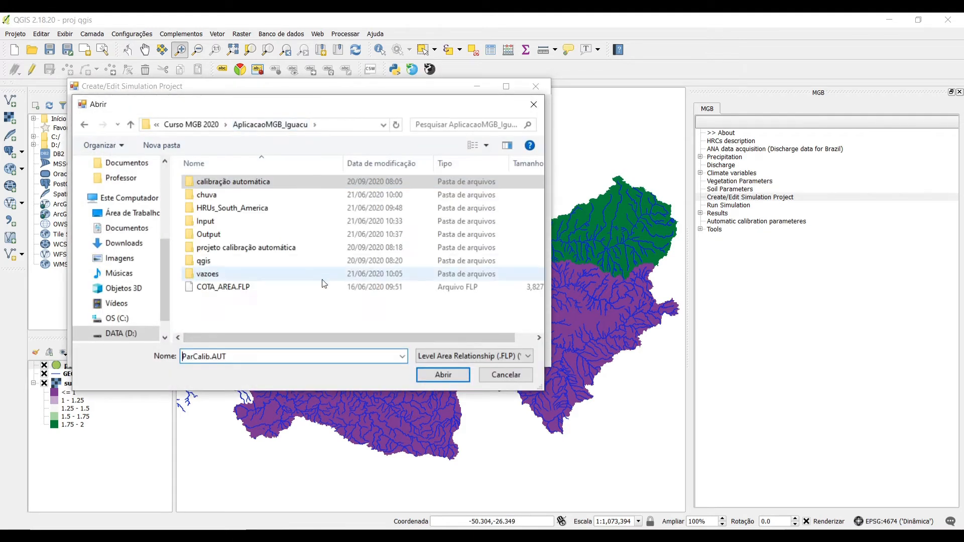
double_click(213, 286)
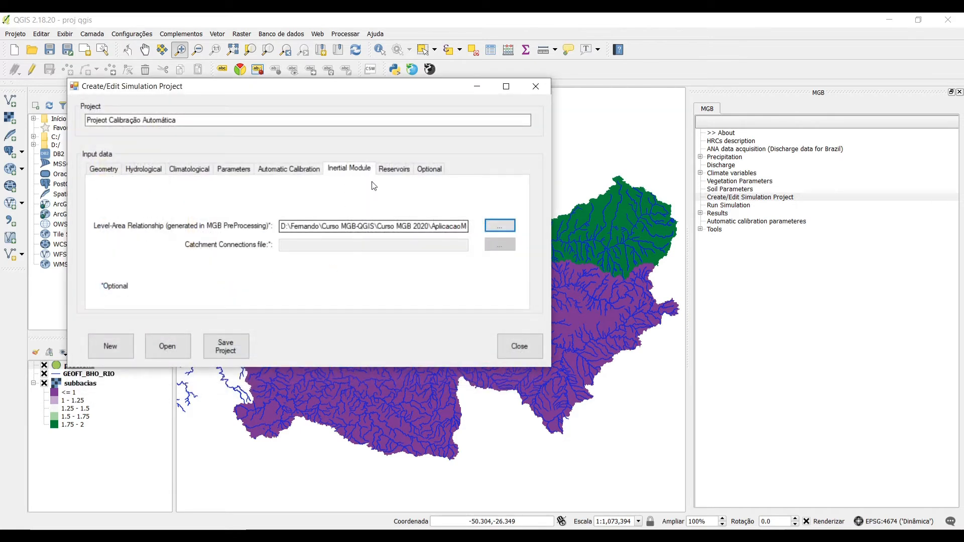
Step: Check the reservoir and optional inputs, save the project as "Projeto Calibração Automática" in the projeto calibração automática folder, and close the project form
click(391, 171)
click(433, 170)
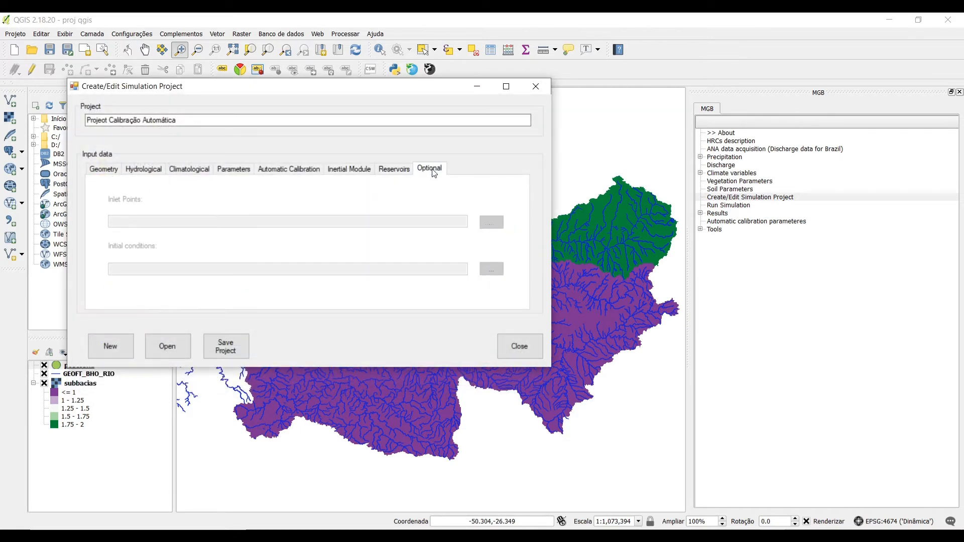
click(103, 170)
click(246, 351)
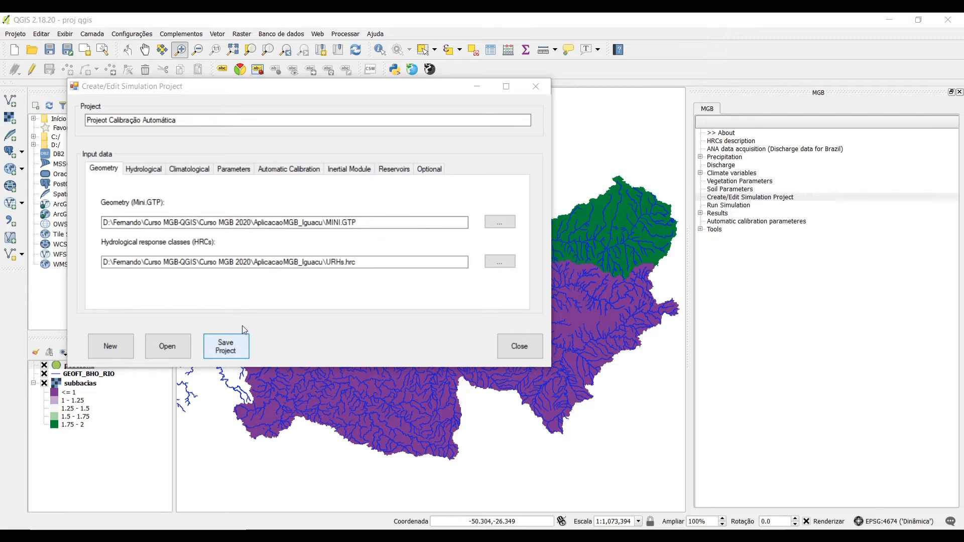
double_click(426, 250)
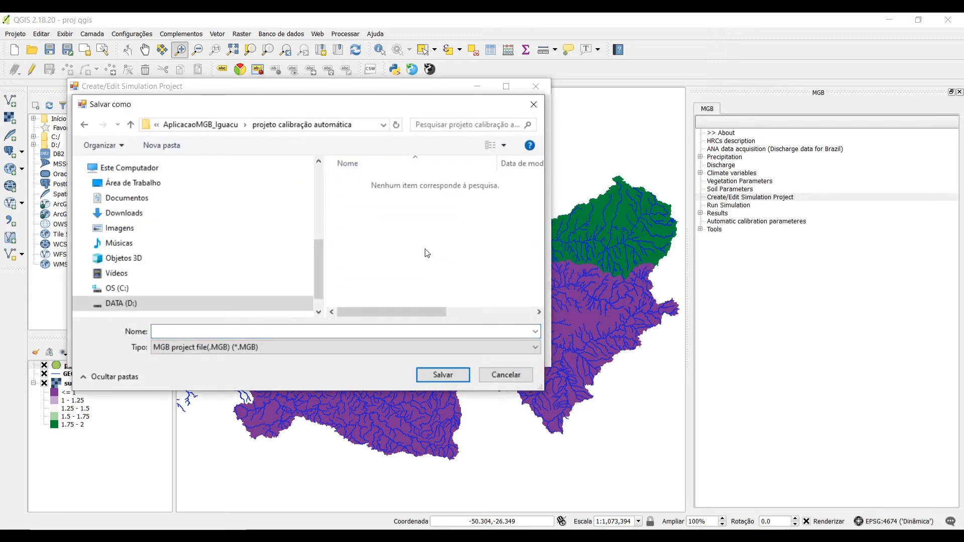
click(328, 332)
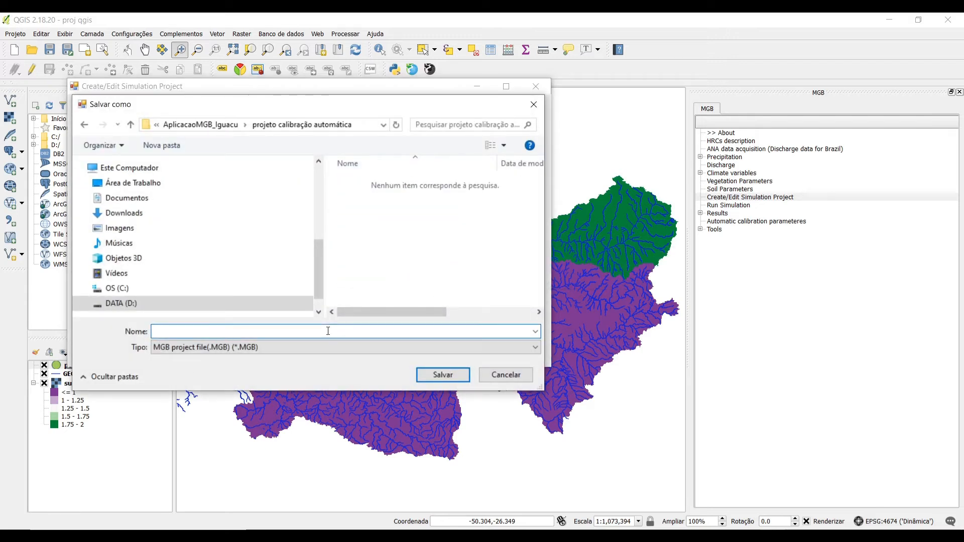
text(Projeto Calibração Automática)
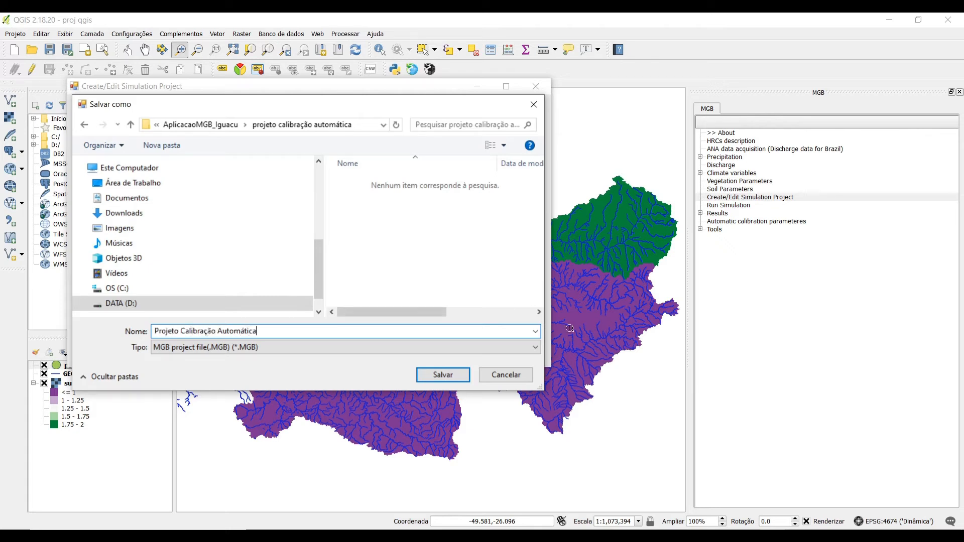
click(467, 375)
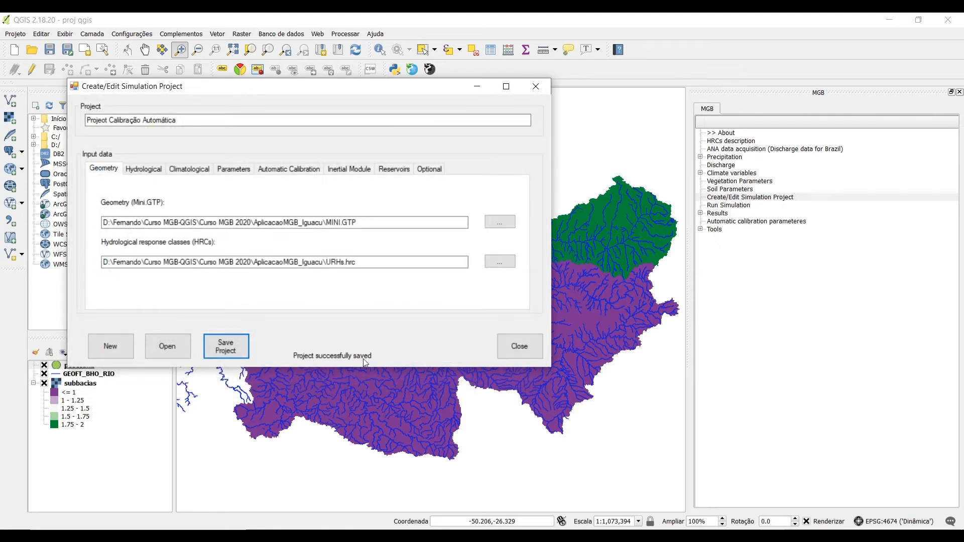
click(519, 345)
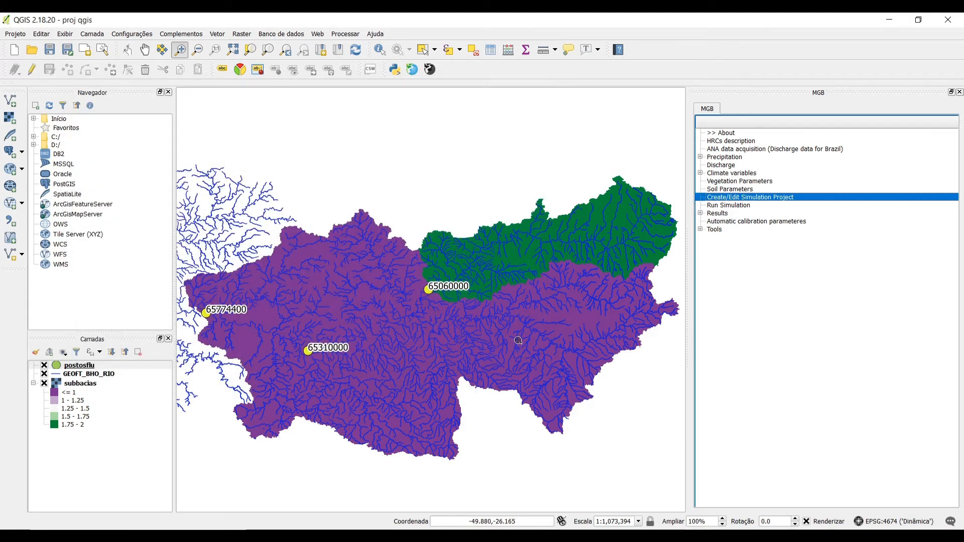
Step: Open the Run Simulation form and load Projeto Calibração Automática.MGB from the projeto calibração automática folder
double_click(735, 206)
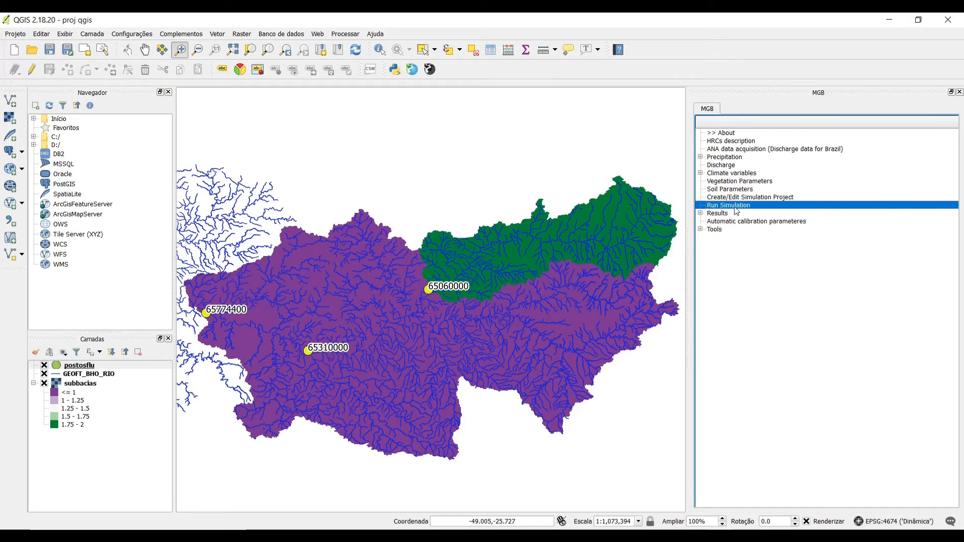
click(429, 152)
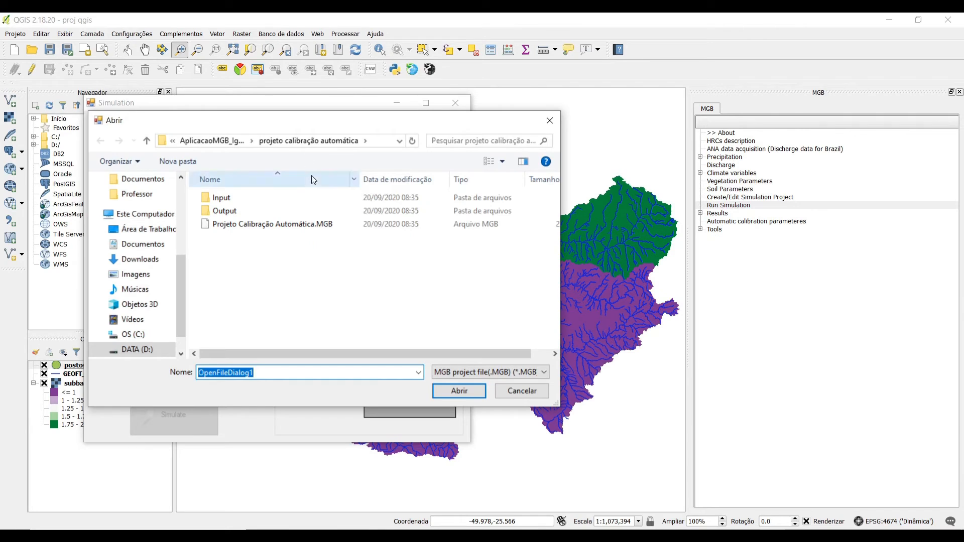
double_click(277, 224)
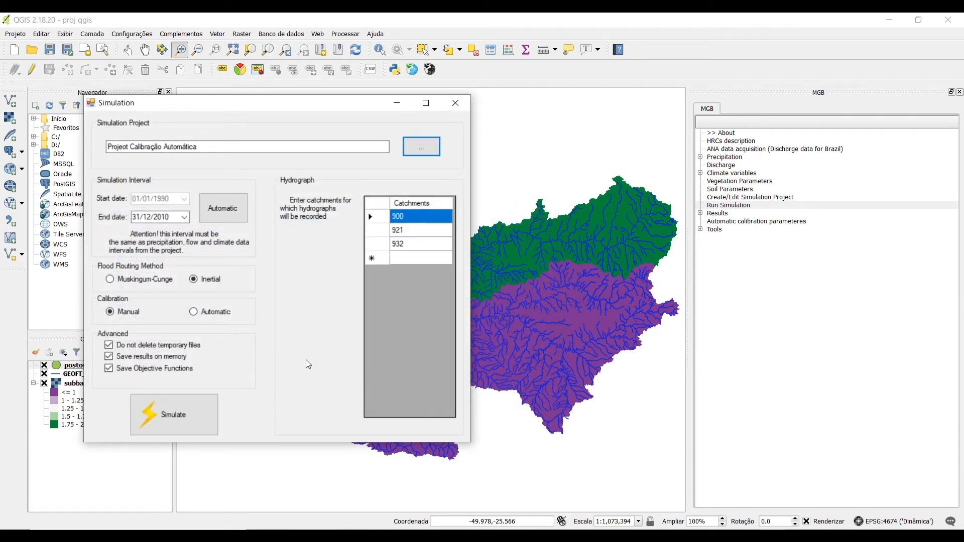
Step: Set the calibration to Automatic and the flood routing method to Muskingum-Cunge, and run the simulation
click(194, 315)
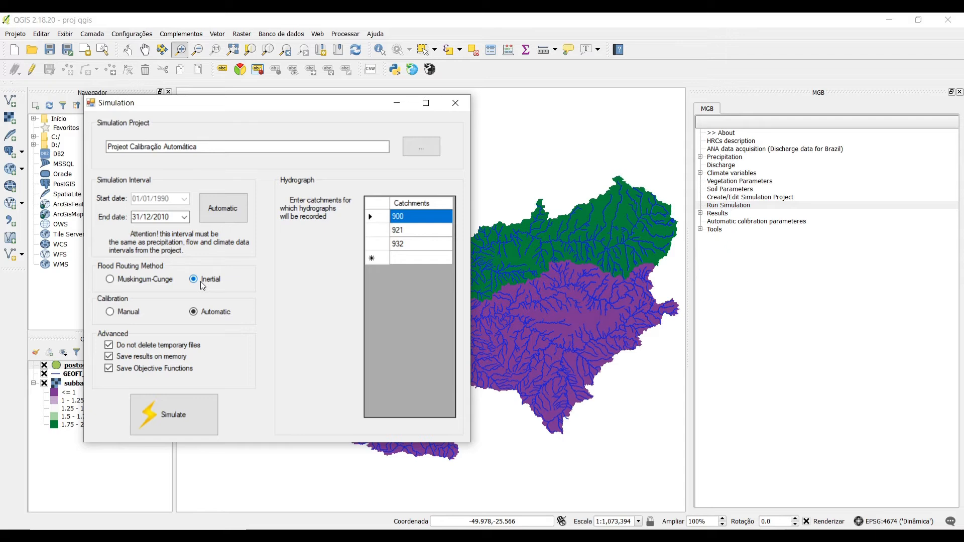
click(156, 282)
click(187, 425)
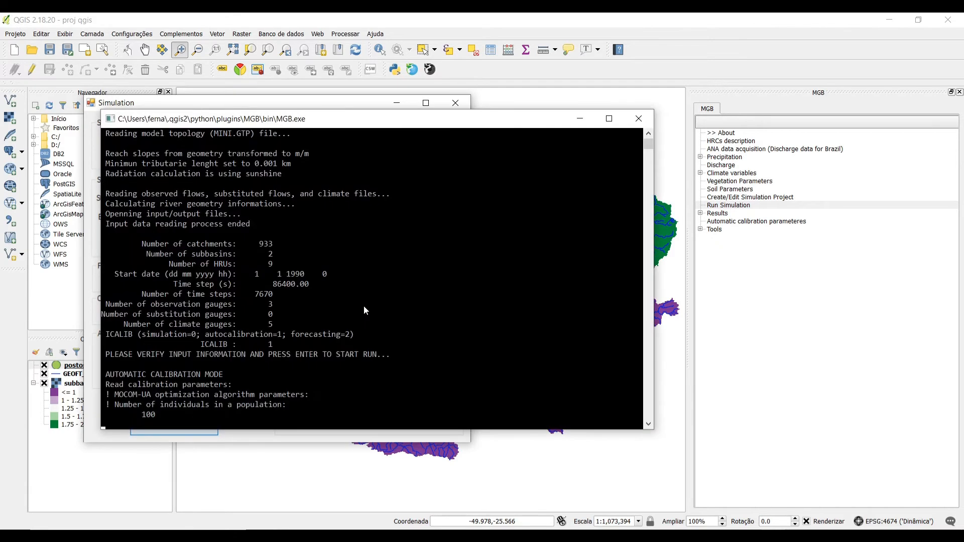
Step: Let the MGB.exe calibration run to its end, close its console, and dismiss the completion message of the simulation
drag(457, 126, 473, 115)
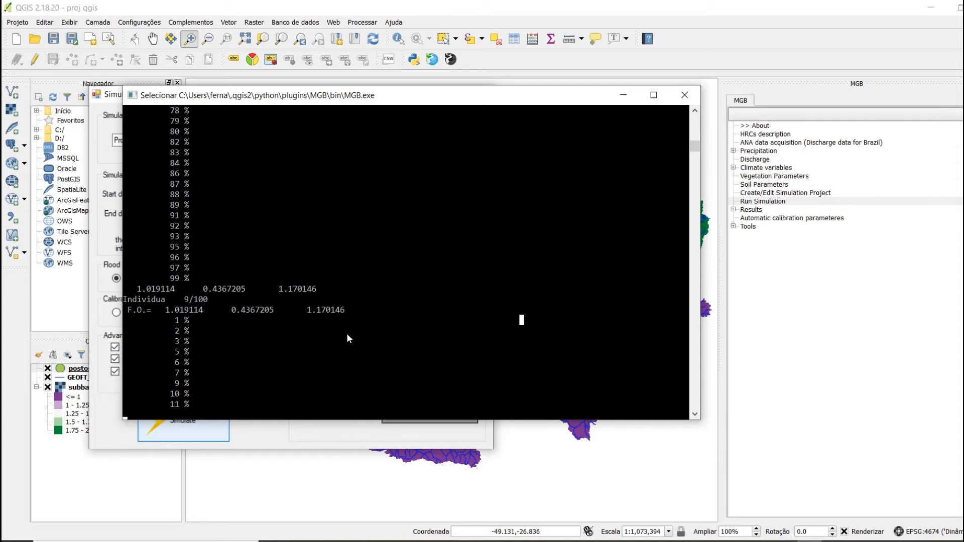
key(Escape)
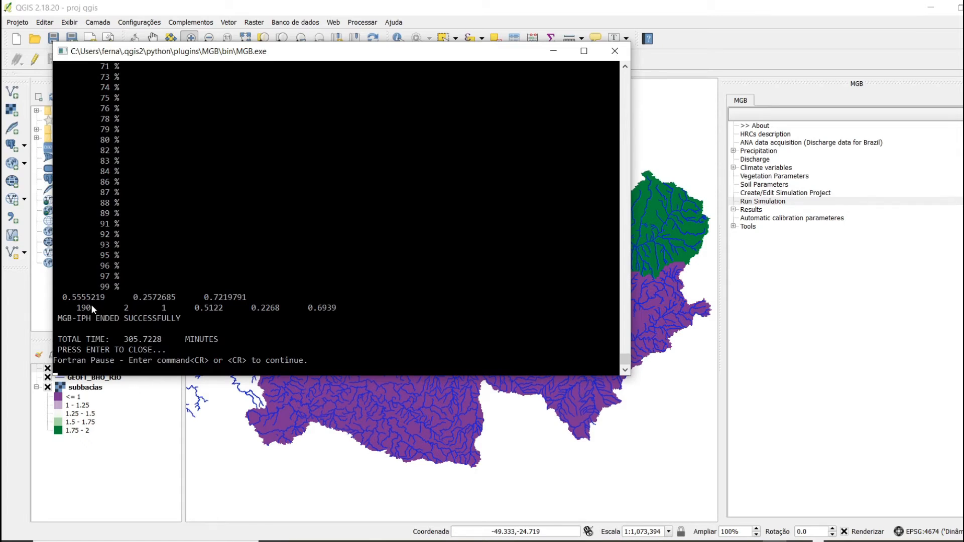
key(Return)
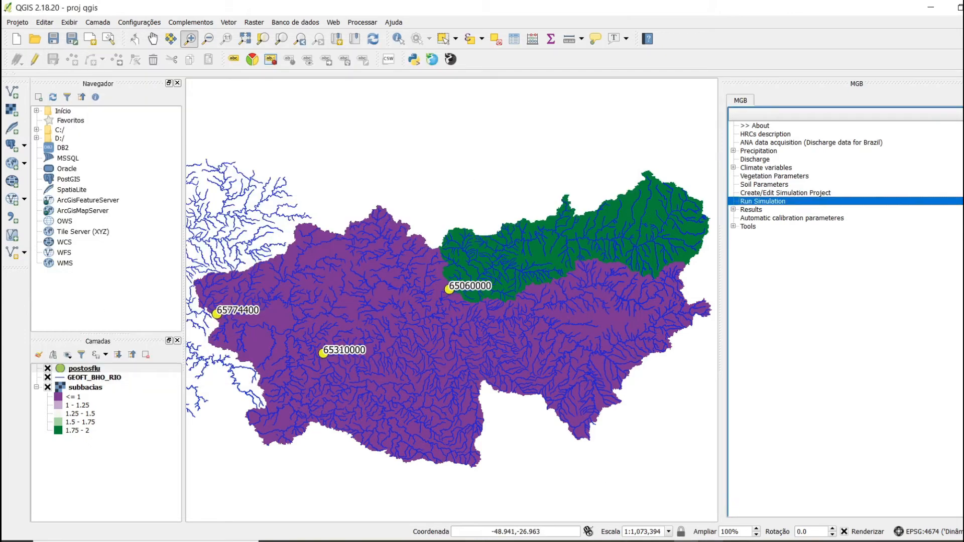
mouse_move(686, 541)
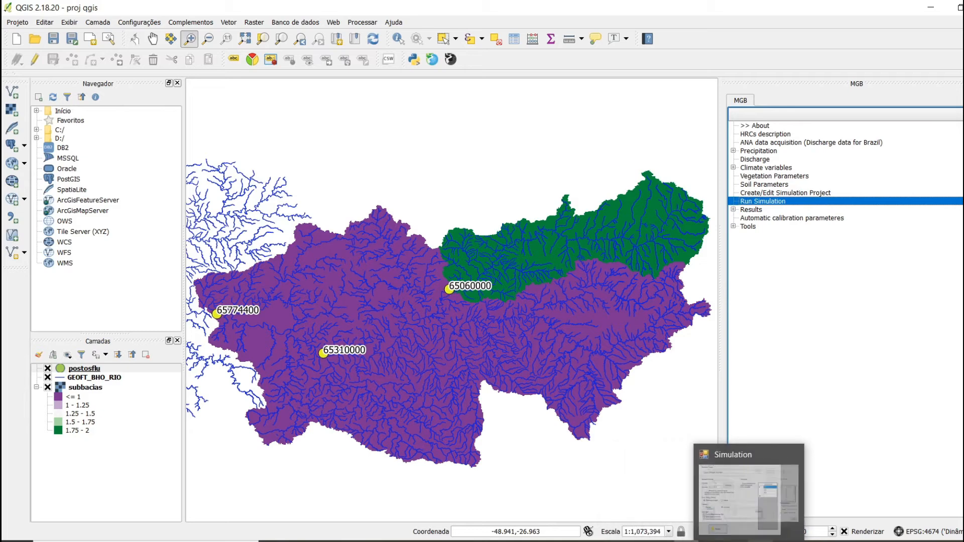
click(735, 541)
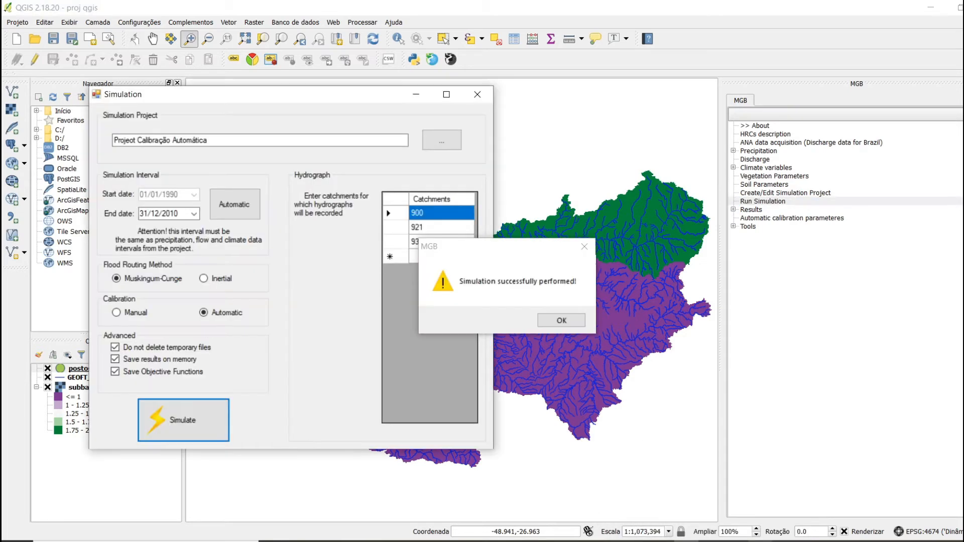
click(562, 321)
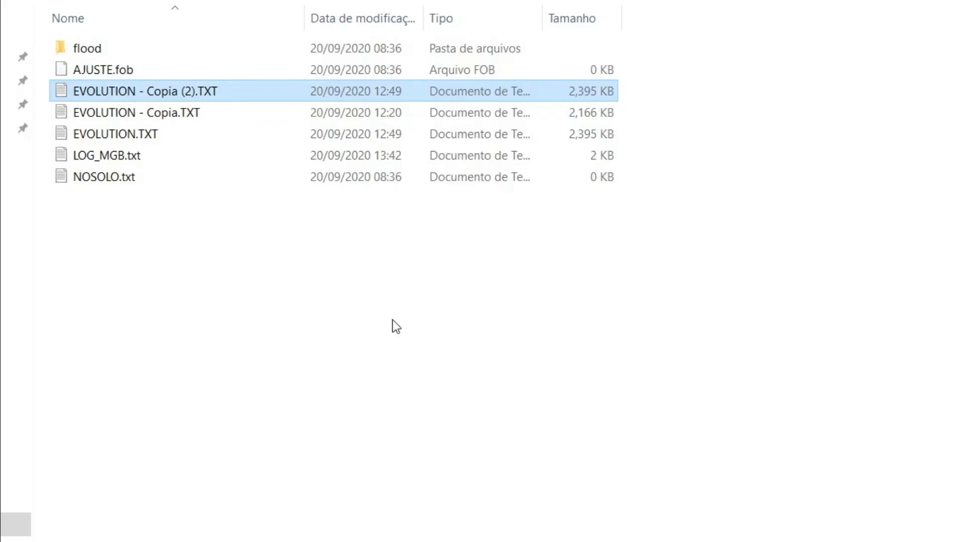
Step: Open EVOLUTION.TXT from the output folder in Notepad and examine generation 1's number, individuals and first row of parameter multipliers
click(219, 218)
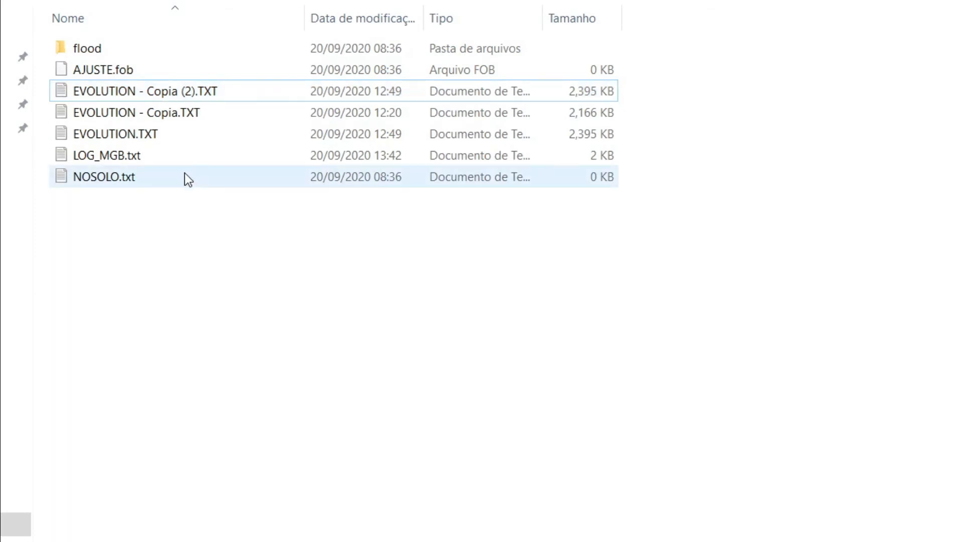
double_click(143, 138)
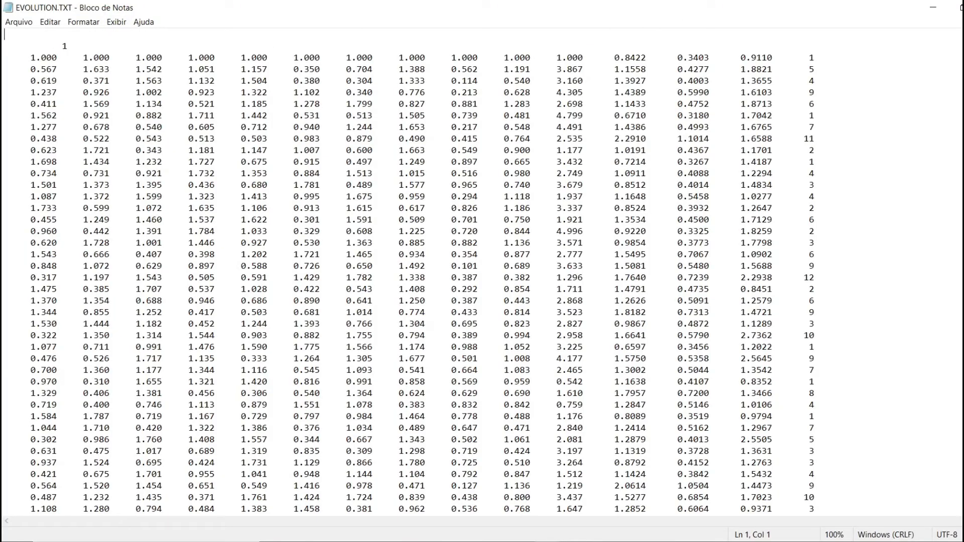
click(69, 46)
double_click(64, 47)
click(26, 58)
click(30, 85)
click(30, 104)
click(30, 116)
click(30, 140)
click(30, 173)
drag(31, 58, 555, 70)
drag(31, 58, 584, 57)
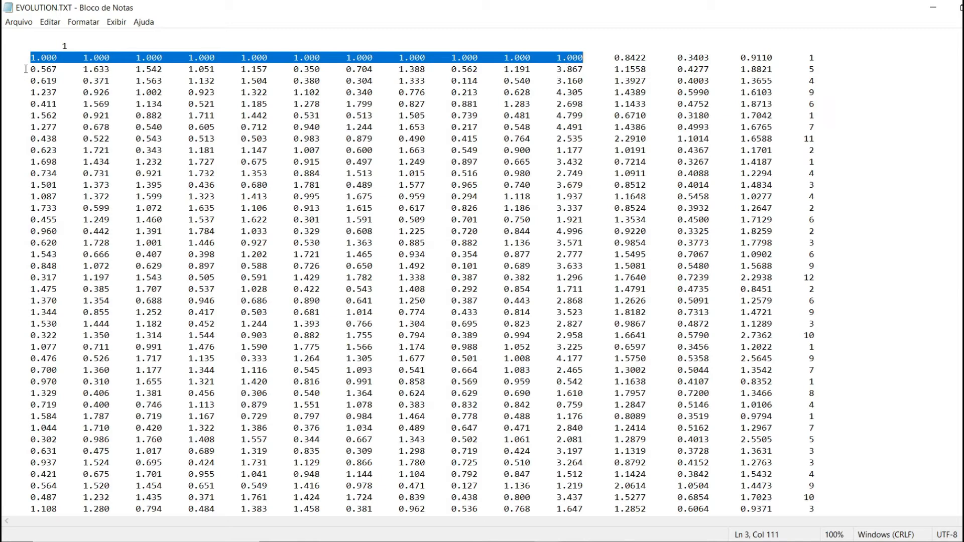
Step: Examine the individual rows of generation 1 and the rank in the last column of its first row
click(27, 69)
click(25, 80)
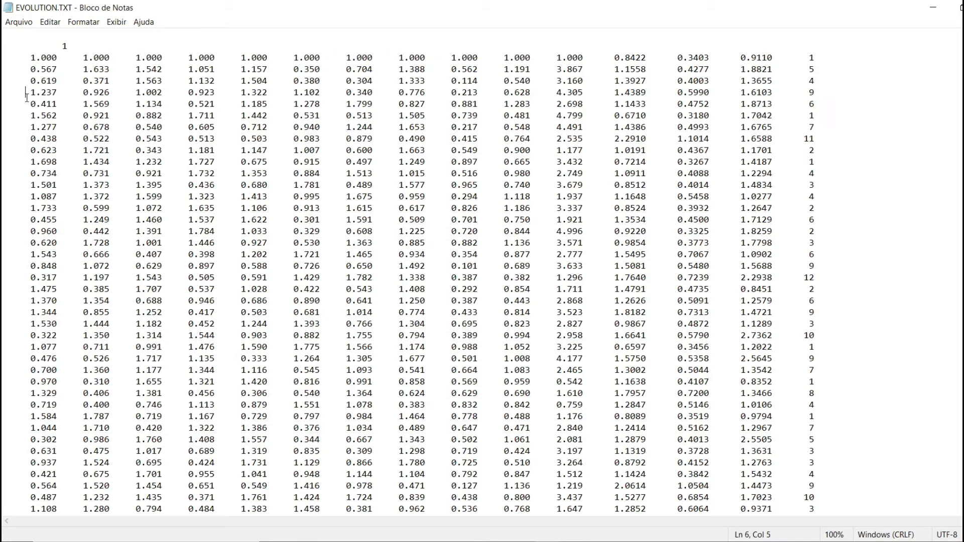
click(26, 104)
click(25, 115)
click(25, 139)
click(26, 150)
click(25, 162)
click(26, 173)
click(809, 59)
double_click(809, 58)
Step: Follow the last-column ranks through the successive generations in EVOLUTION.TXT, up to generation 190
scroll(482, 271, down, 20)
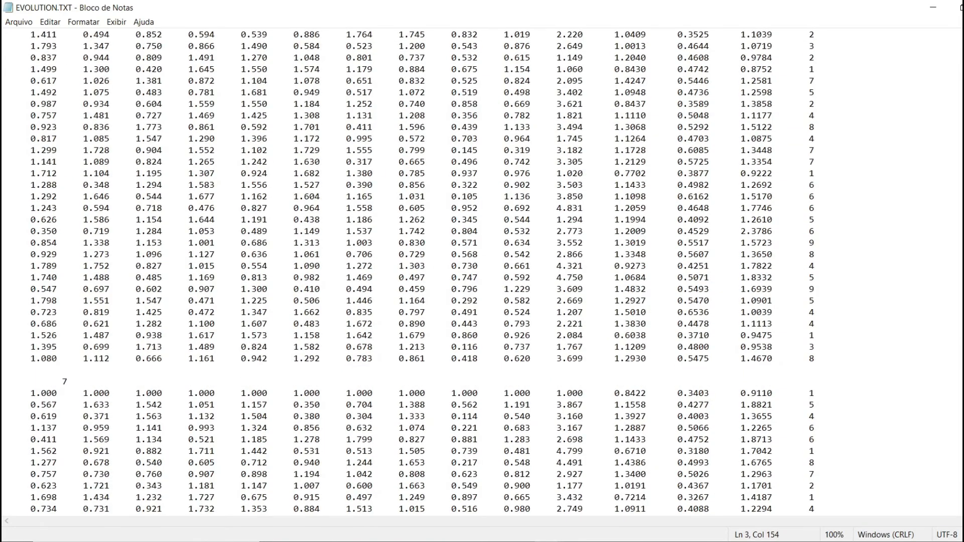
scroll(482, 271, down, 20)
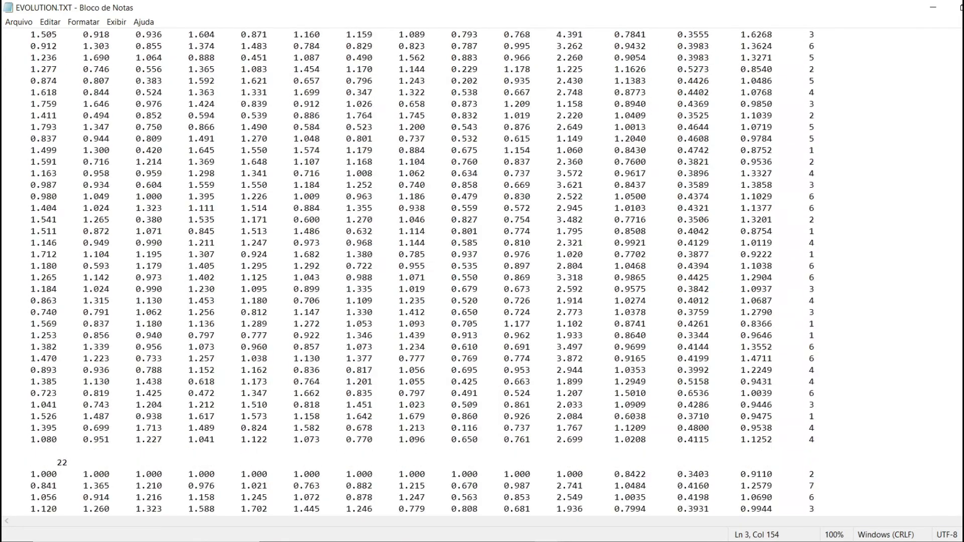
scroll(482, 271, down, 20)
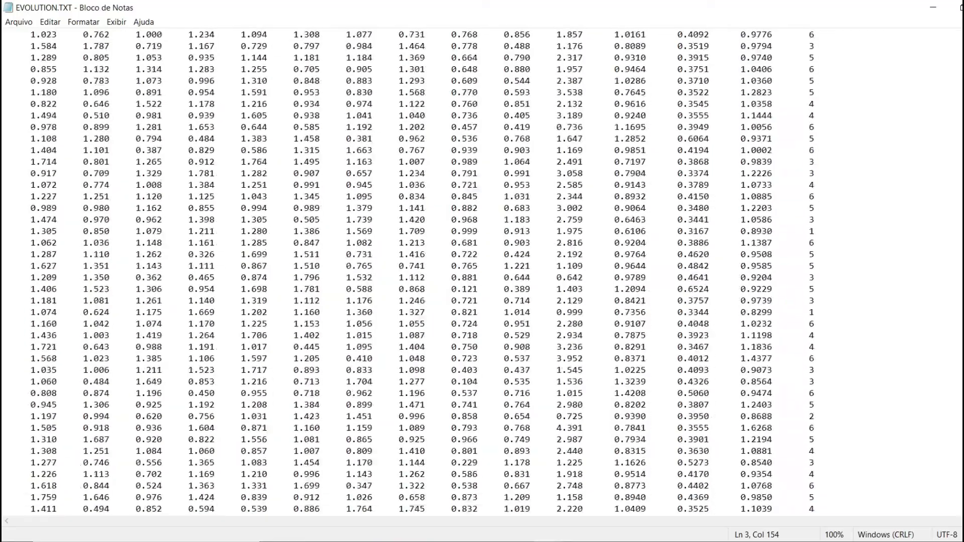
scroll(482, 271, down, 20)
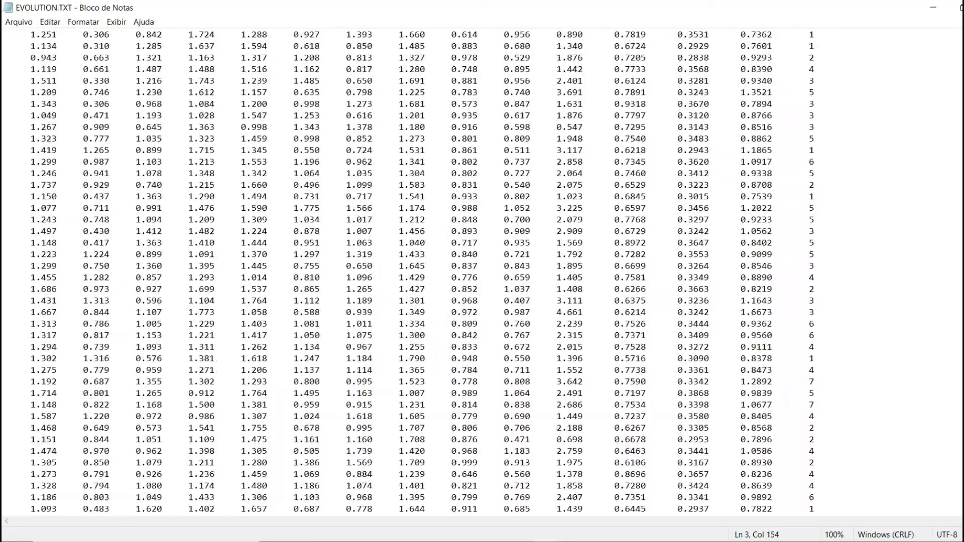
scroll(482, 271, down, 20)
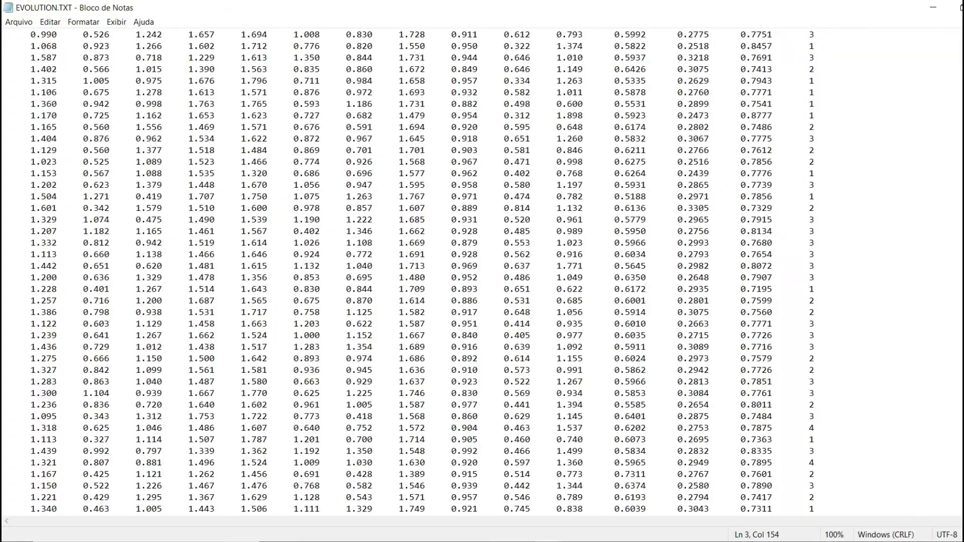
scroll(482, 271, down, 20)
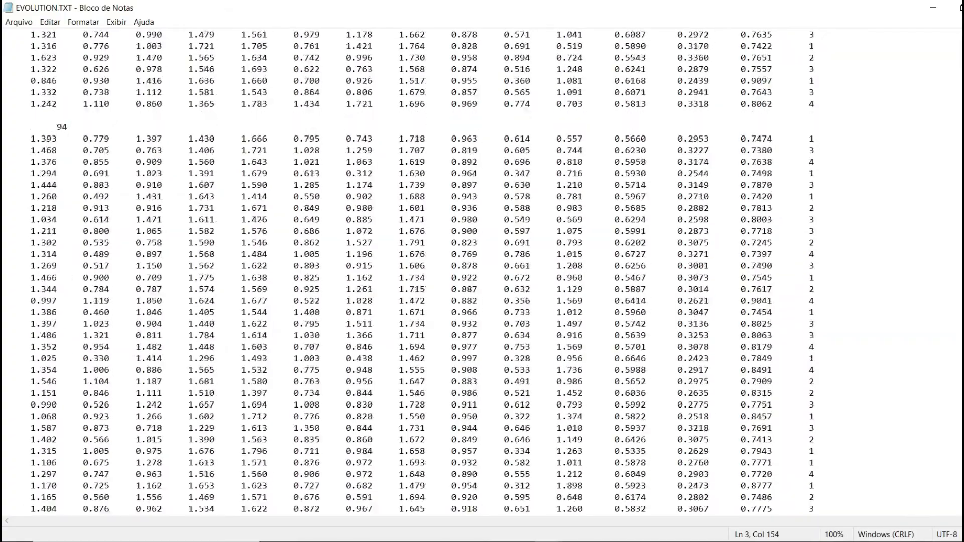
scroll(482, 272, down, 20)
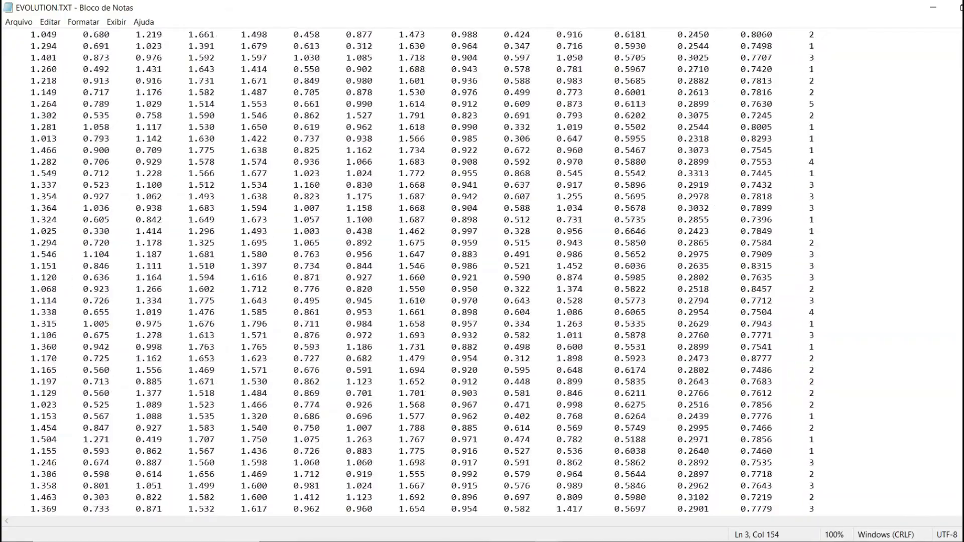
scroll(483, 271, down, 20)
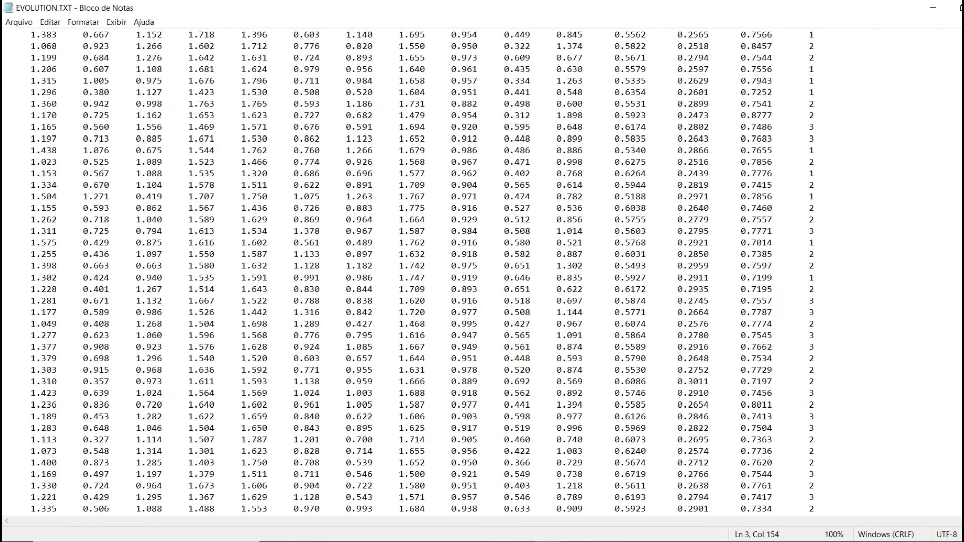
scroll(846, 131, down, 5)
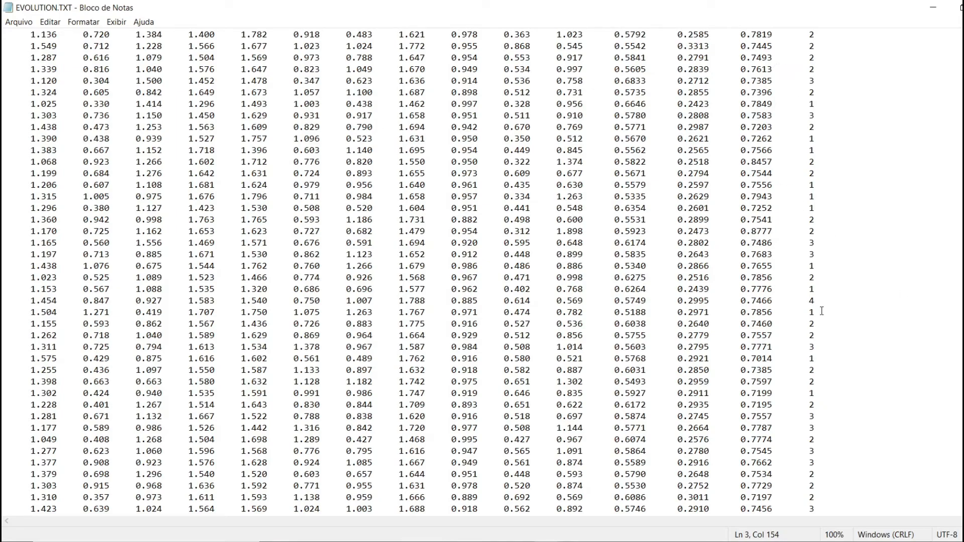
scroll(482, 272, down, 20)
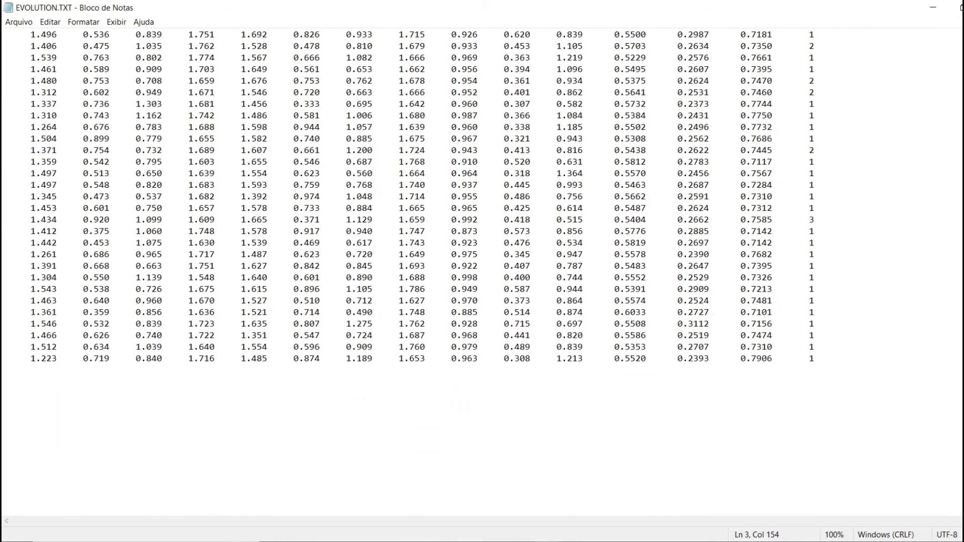
scroll(482, 271, up, 15)
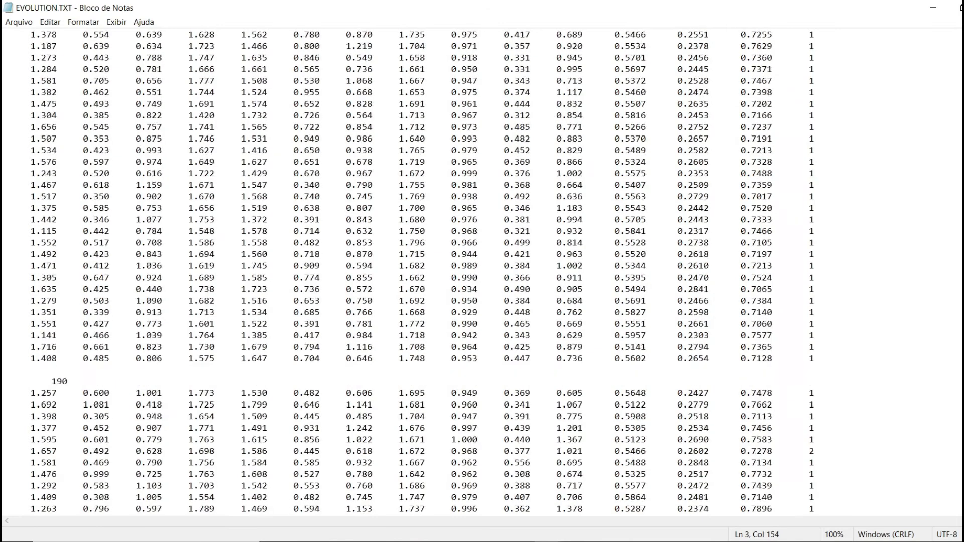
click(834, 497)
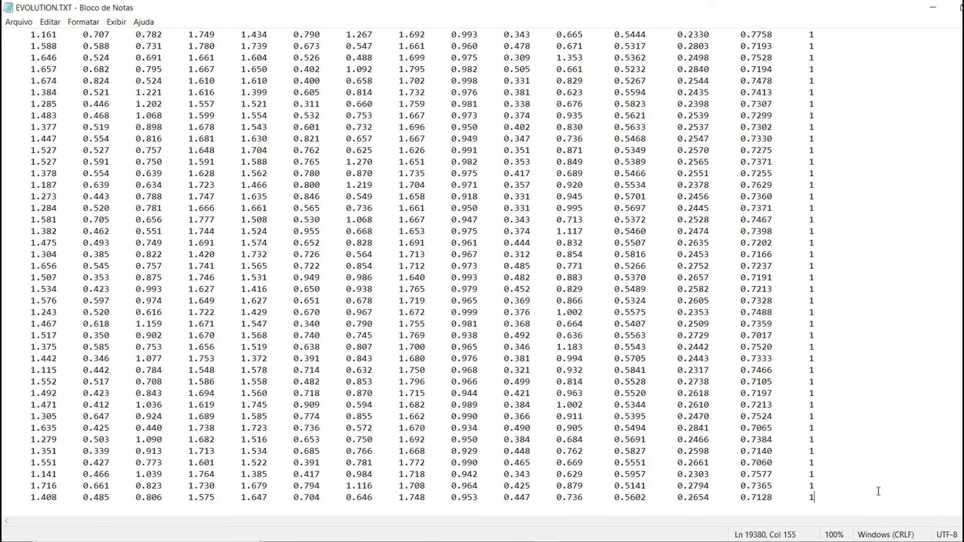
scroll(482, 271, down, 12)
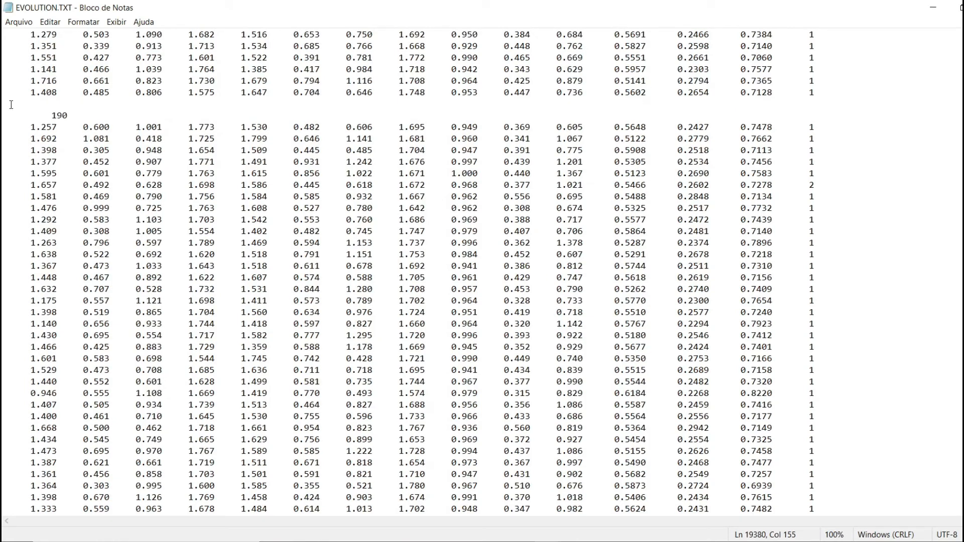
Step: Examine the individuals of generation 190 and the parameter multipliers in its first row
drag(72, 115, 54, 117)
click(39, 126)
click(40, 137)
key(Down)
key(Down)
key(Down)
key(Down)
key(Down)
drag(31, 128, 58, 128)
drag(83, 128, 162, 132)
drag(83, 127, 215, 128)
Step: Switch back to the QGIS automatic calibration parameters window and open the section for creating a new soil parameters file
key(alt+Tab)
key(alt+Tab)
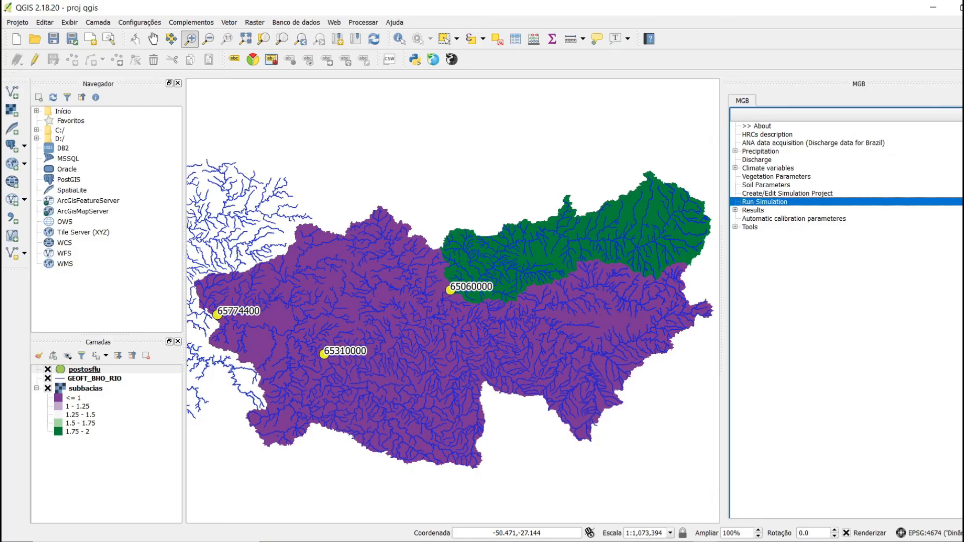
key(alt+Tab)
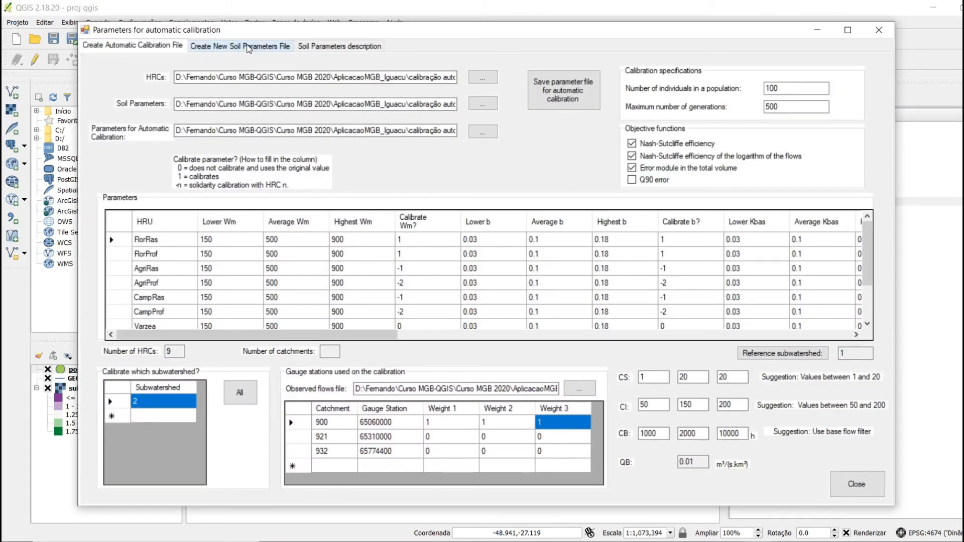
click(232, 50)
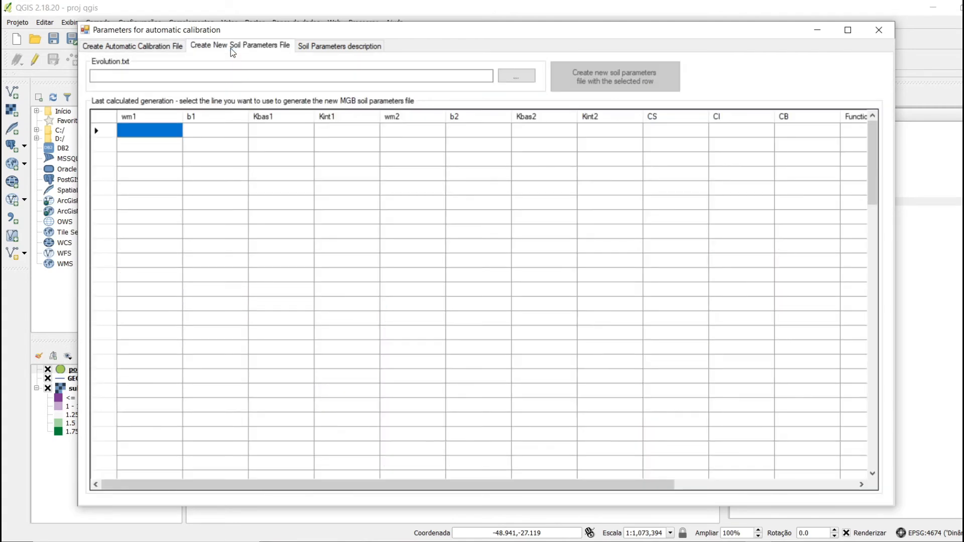
Step: Load EVOLUTION.TXT from the Output folder of projeto calibração automática as the source of the last calculated generation
click(506, 80)
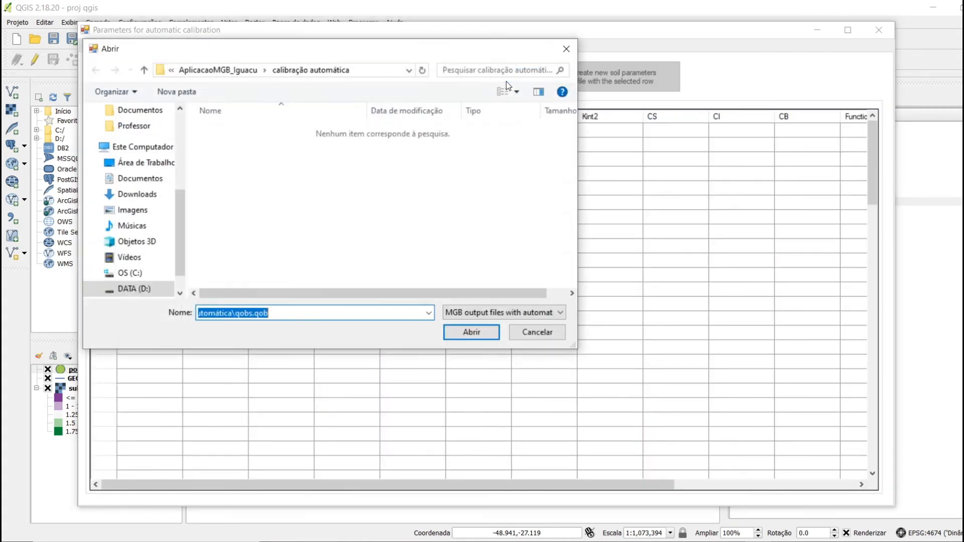
click(241, 70)
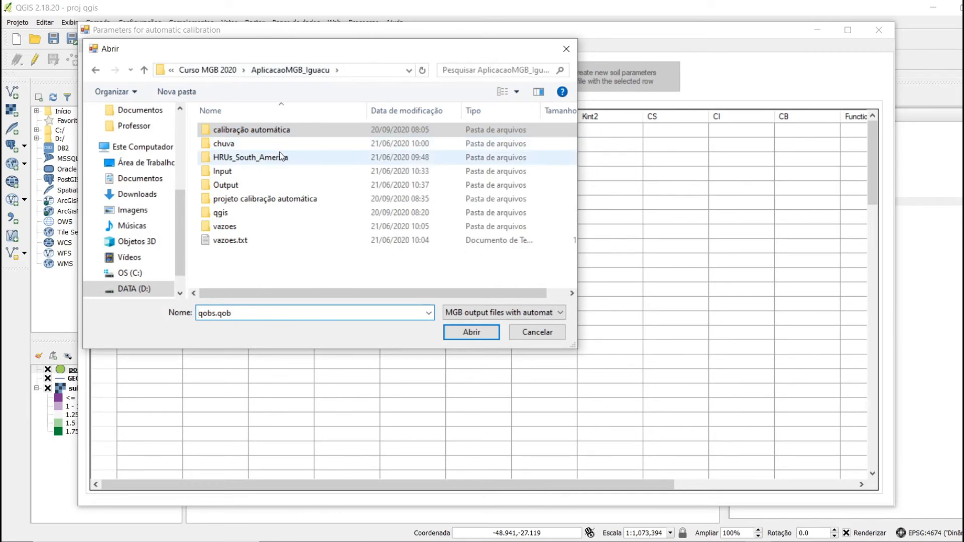
click(272, 198)
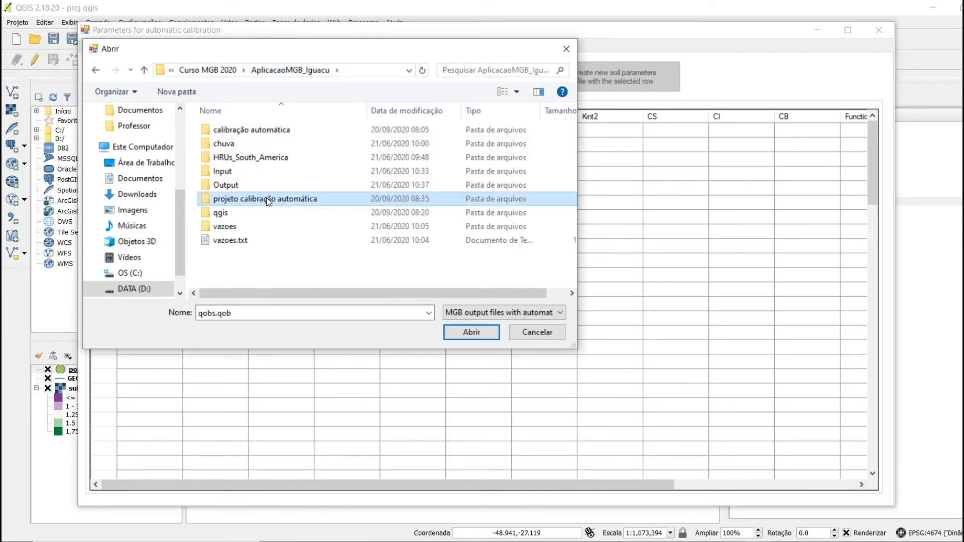
double_click(266, 197)
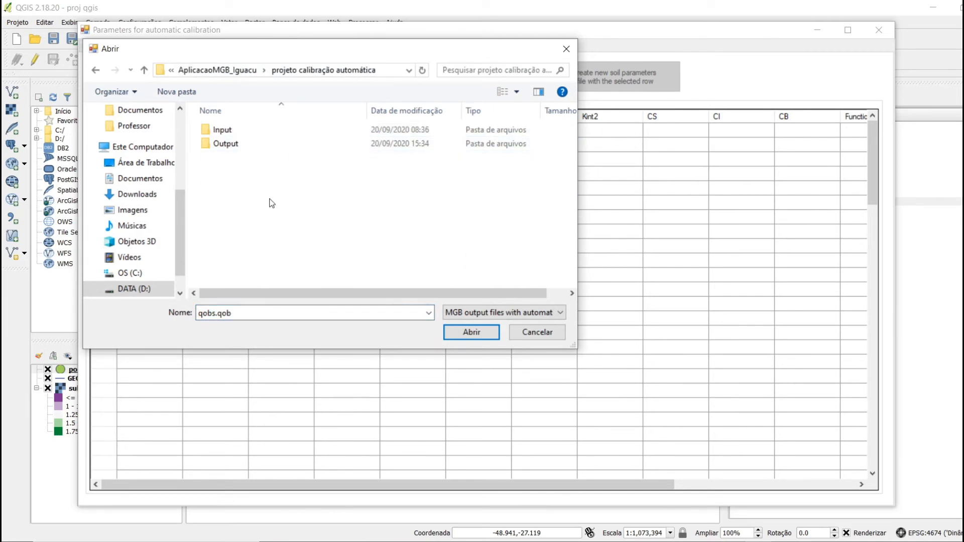
double_click(218, 144)
click(263, 170)
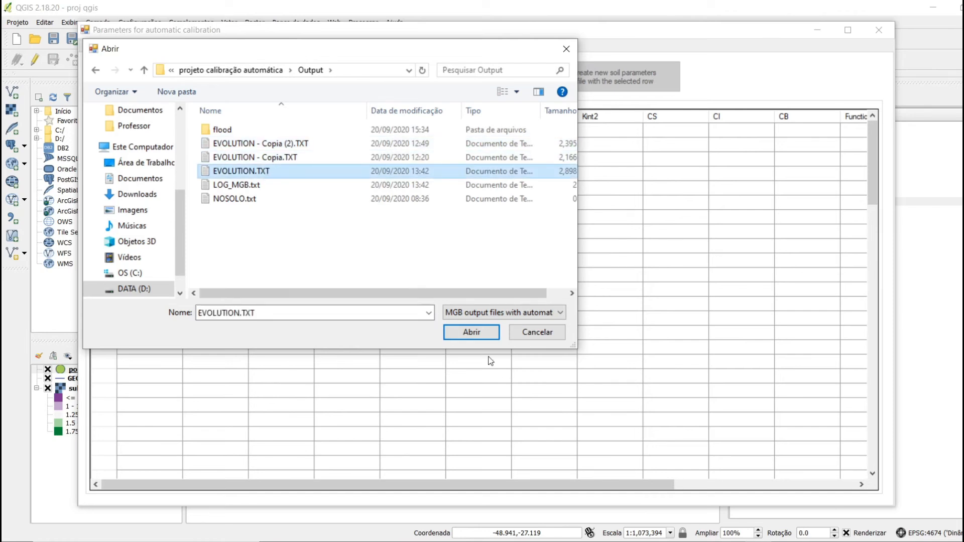
click(473, 332)
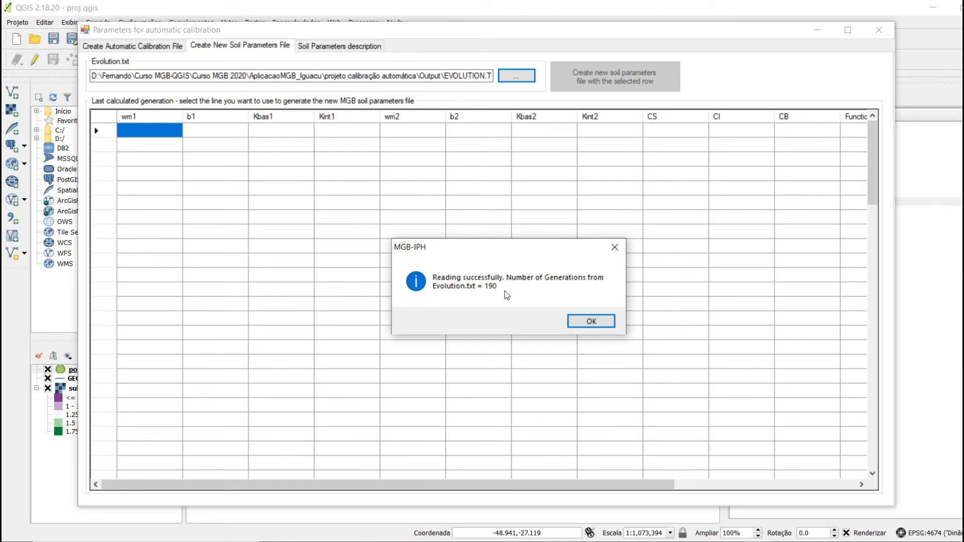
click(593, 322)
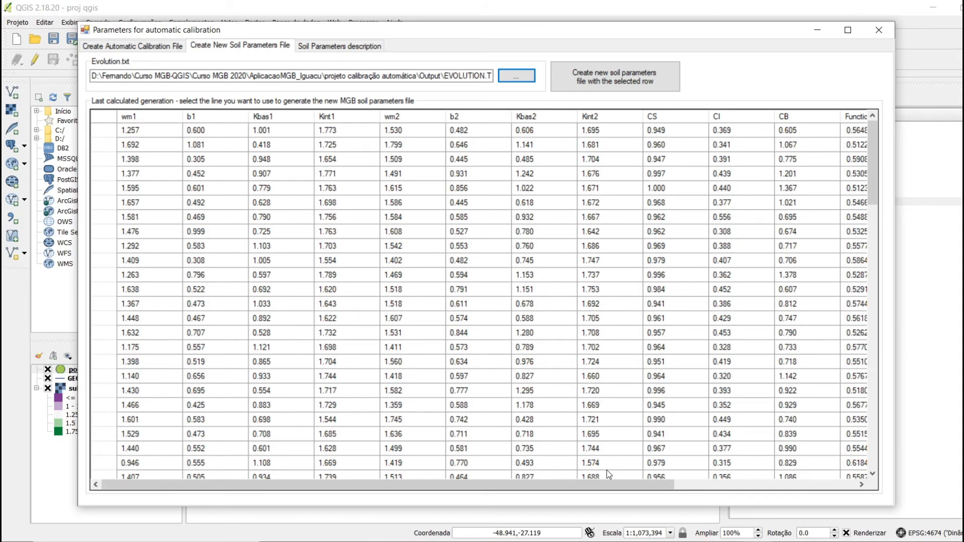
Step: Compare the parameter columns of the last generation with the HRU calibration settings for FlorRas
double_click(590, 377)
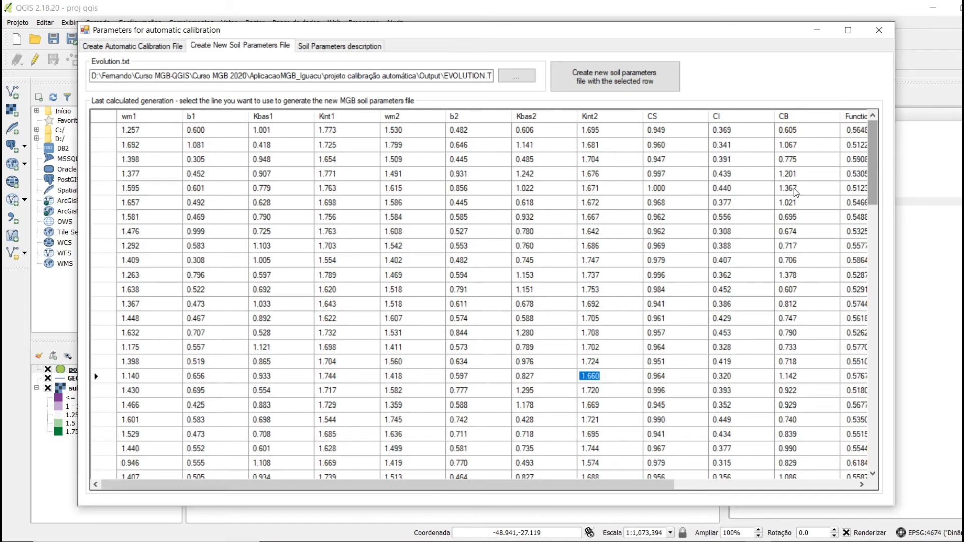
click(754, 203)
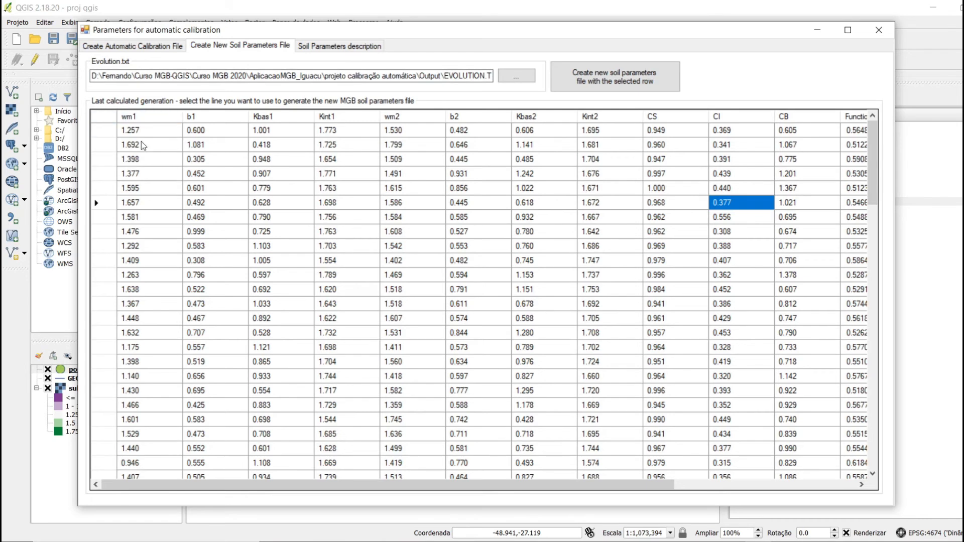
click(132, 45)
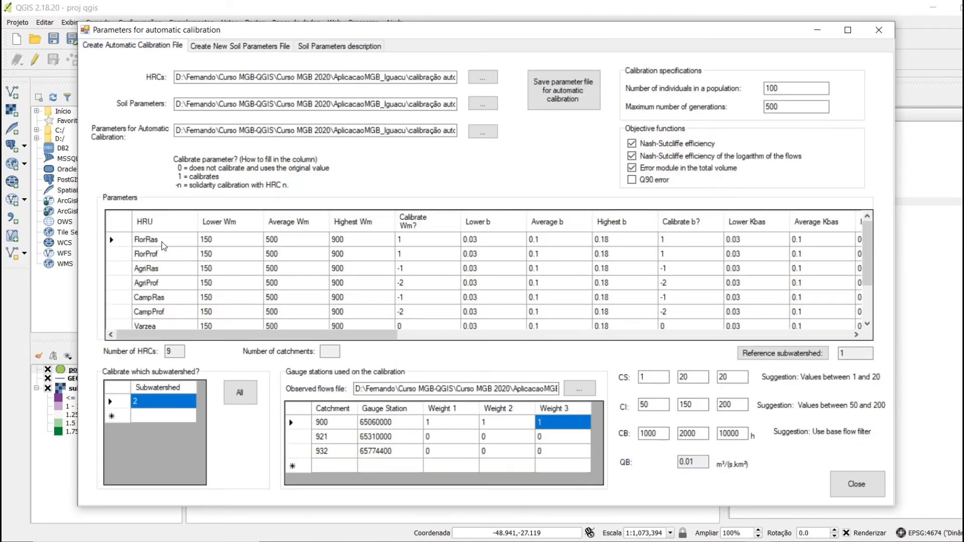
click(224, 47)
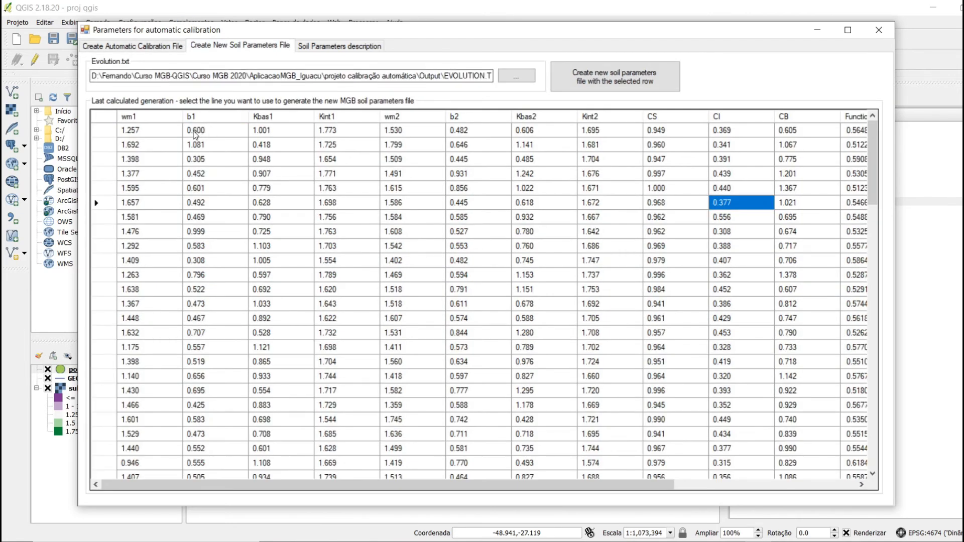
click(120, 42)
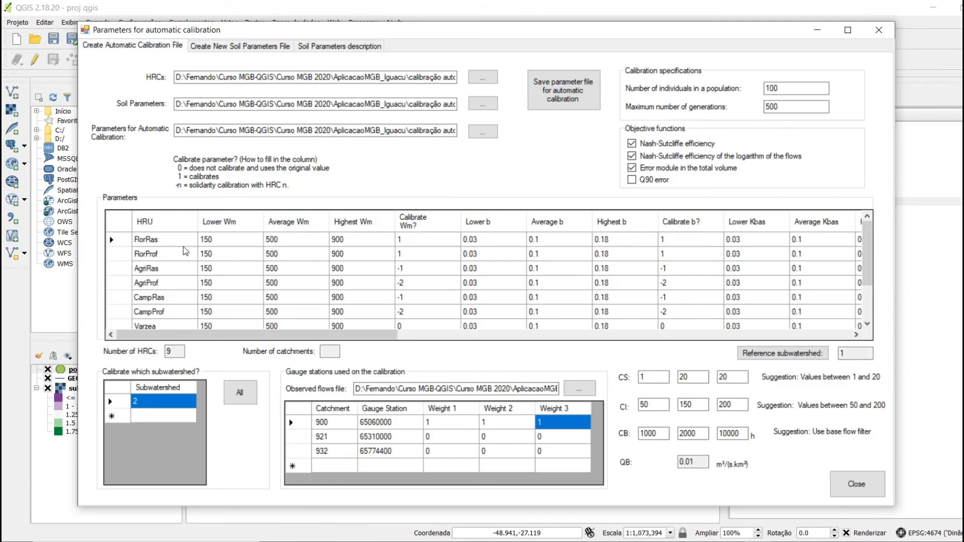
click(687, 241)
key(ctrl+Tab)
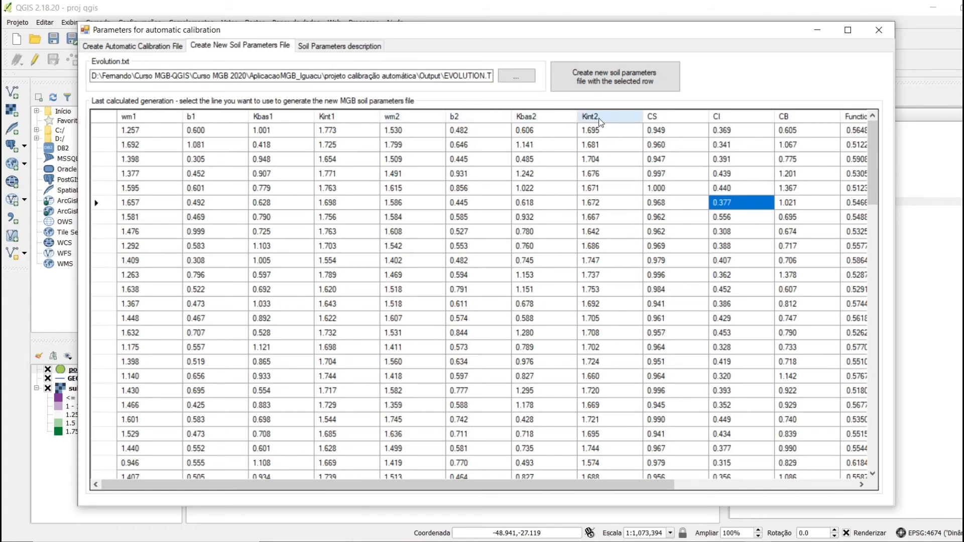
Step: Examine the Calibrate Wm? settings of AgriRas, AgriProf, CampRas and CampProf in the calibration file parameters
click(153, 46)
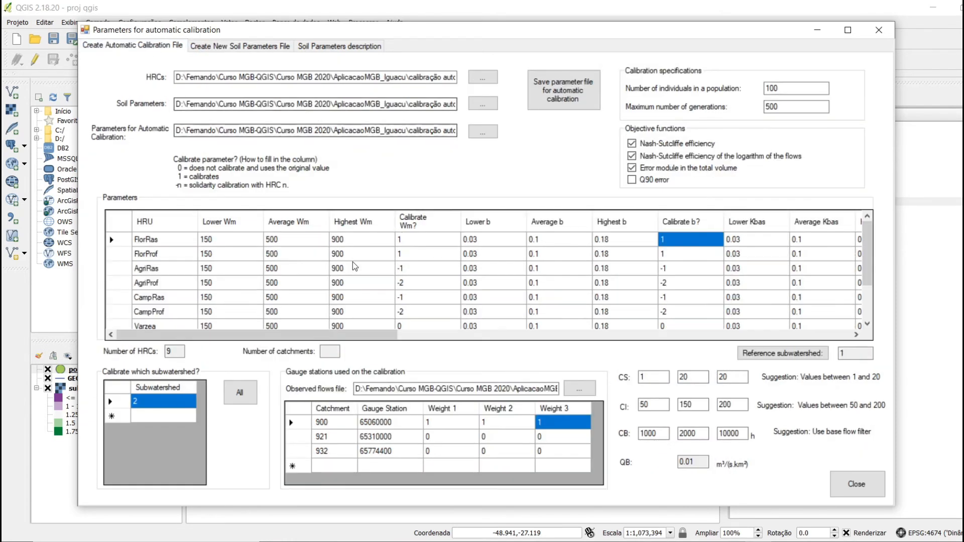
click(419, 274)
click(421, 284)
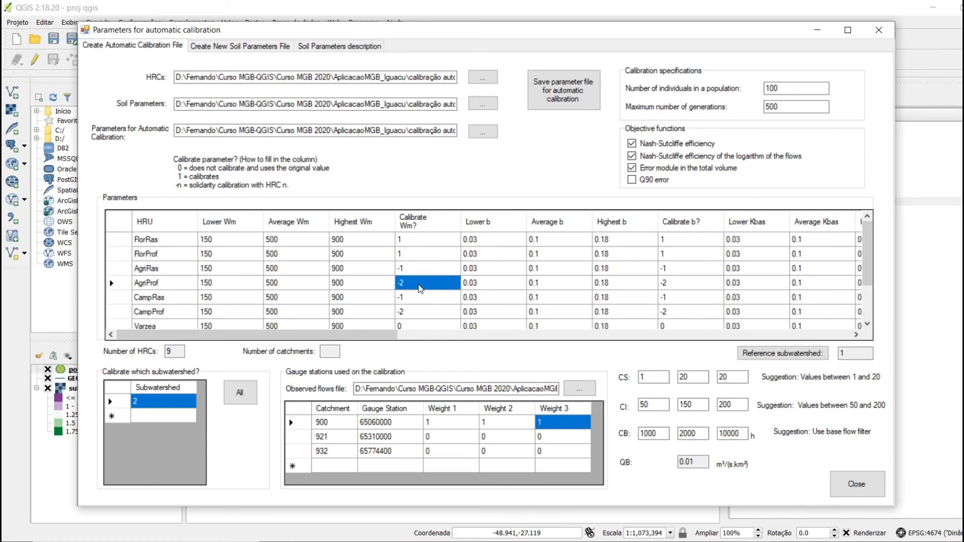
click(415, 300)
click(414, 312)
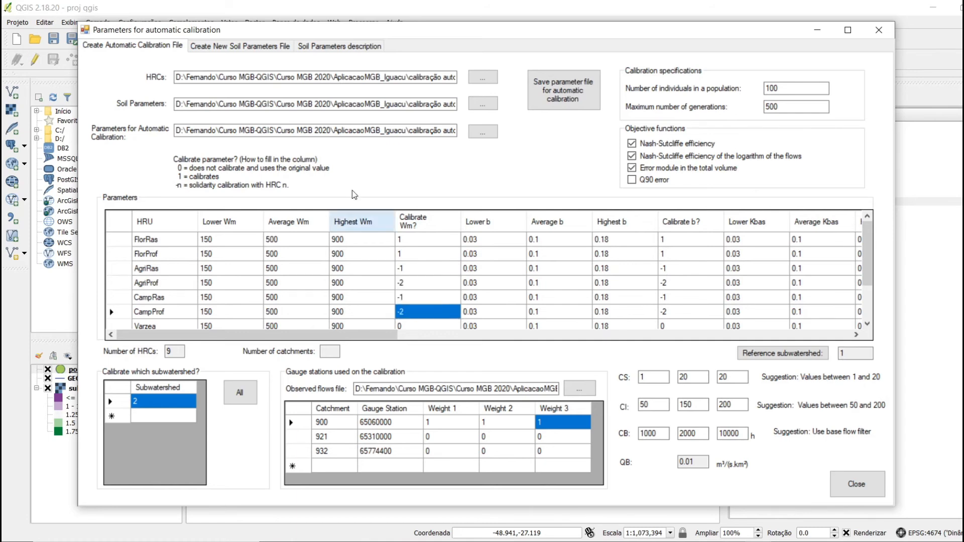
Step: Examine the wm1, b1, Kbas1 and Kint1 multipliers in the first row of the last generation
click(240, 46)
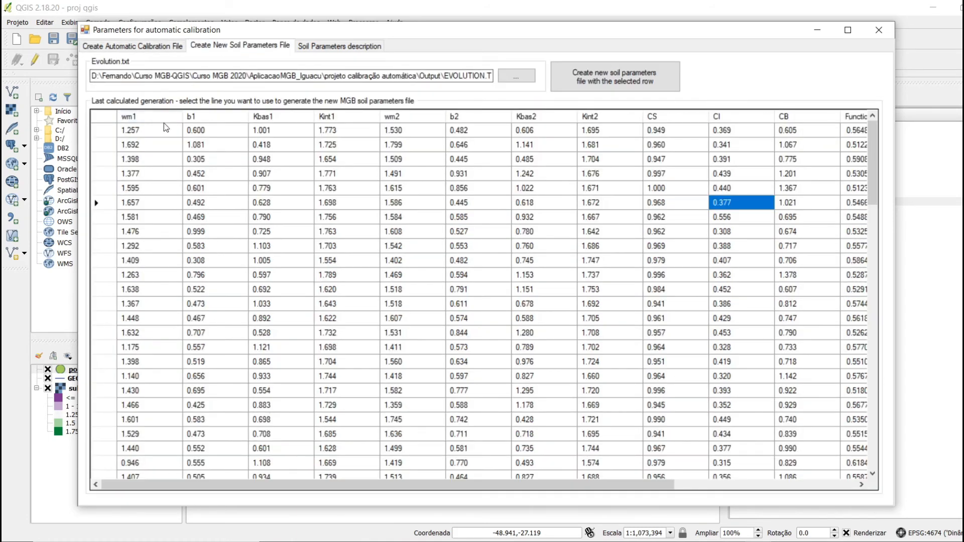
click(150, 134)
click(203, 135)
click(263, 137)
click(344, 130)
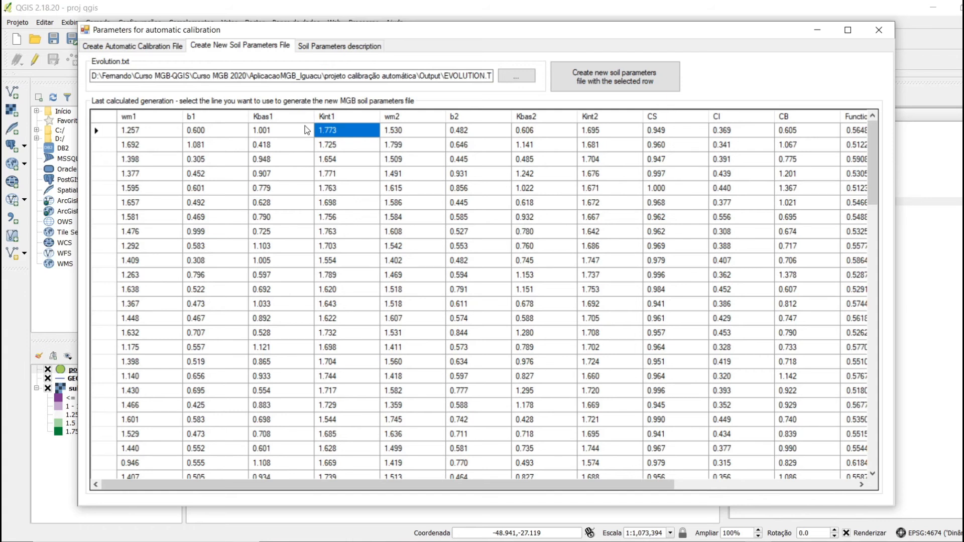
Step: Check which HRUs are calibrated in solidarity with the first one, comparing the Calibrate Wm? entries of AgriRas and CampRas
click(132, 46)
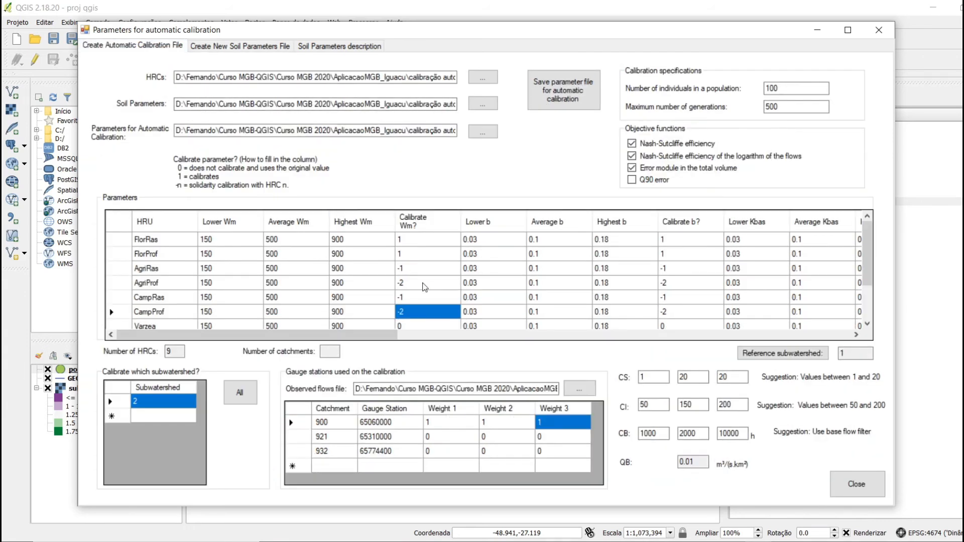
click(411, 269)
click(412, 297)
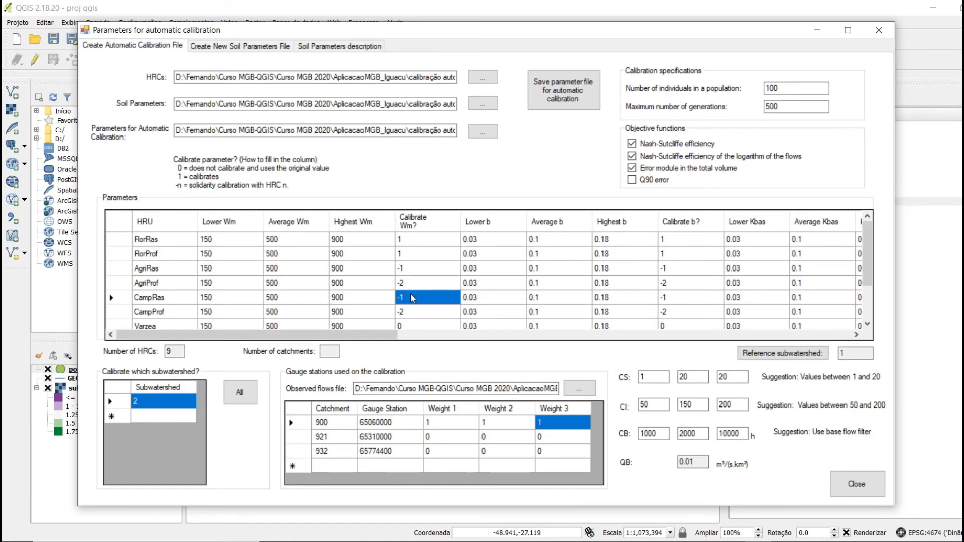
click(414, 269)
click(413, 301)
click(414, 272)
click(427, 299)
Step: Examine the wm2, b2, Kbas2 and Kint2 multipliers in the first row of the last generation
click(241, 46)
click(458, 132)
click(538, 133)
click(605, 132)
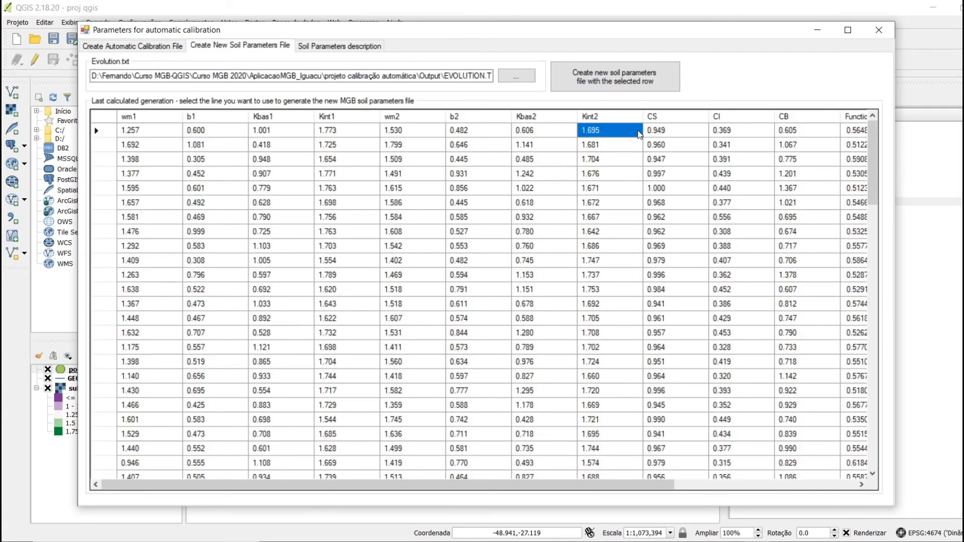
click(407, 131)
Step: Check the Calibrate Wm? settings of AgriProf and FlorProf to relate them to the second parameter group
click(163, 46)
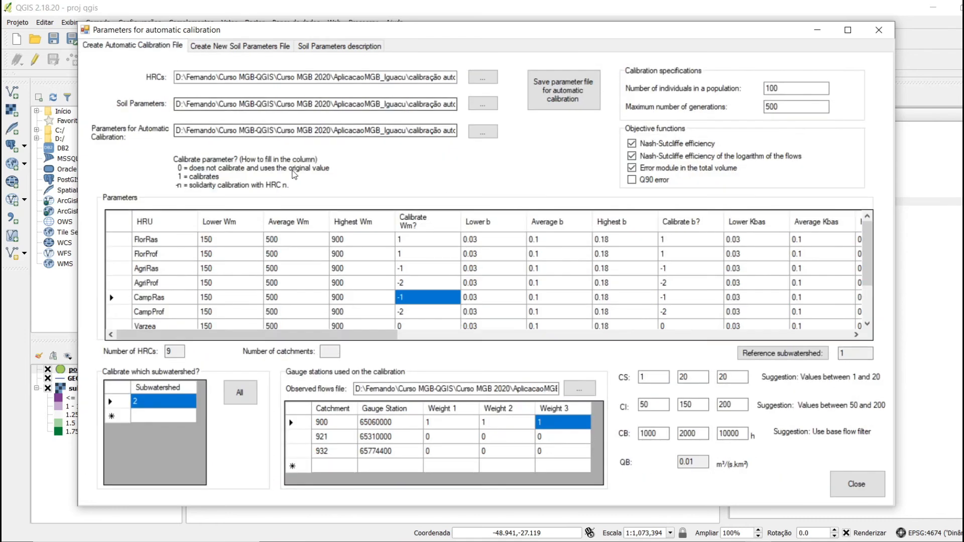
click(414, 284)
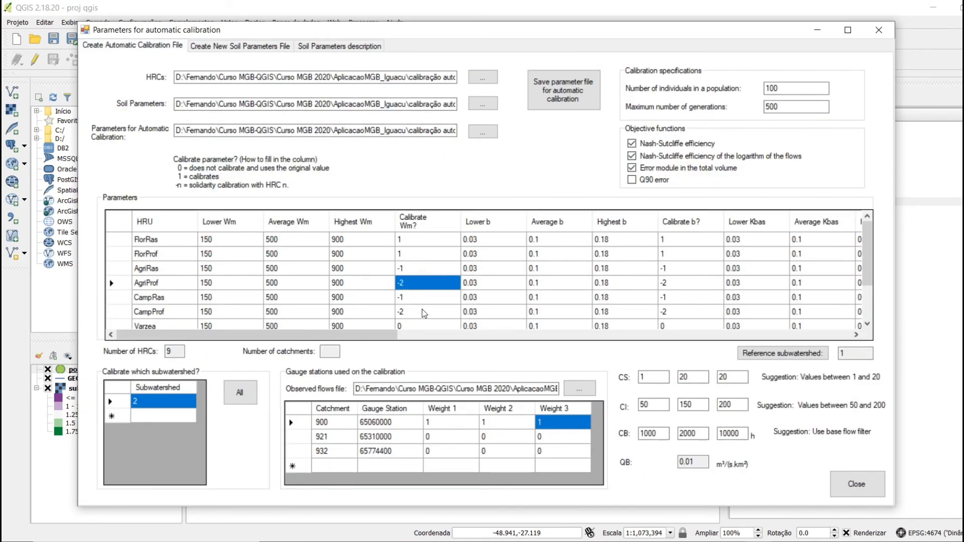
click(411, 253)
Step: Examine the CS, CI and CB multipliers and the three objective function values in the last generation's first row
click(241, 46)
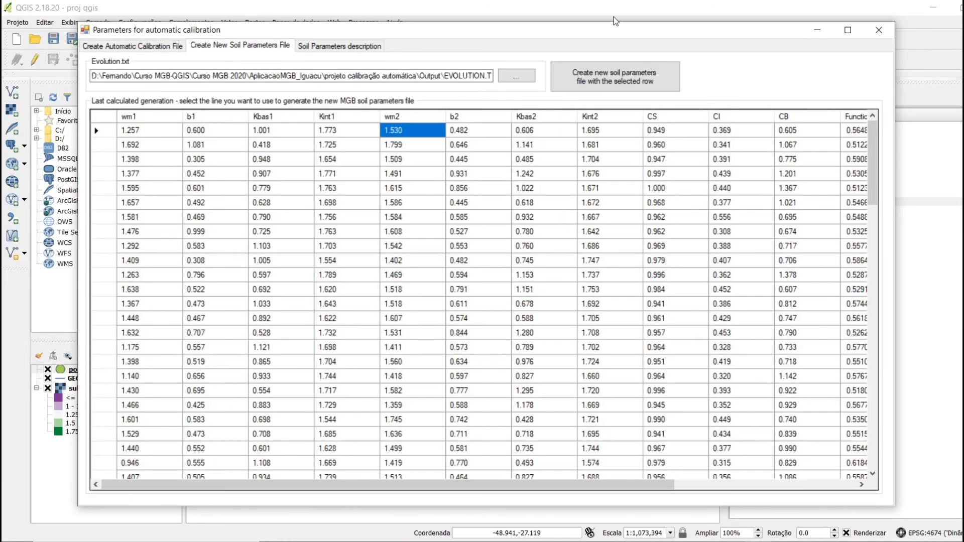
click(657, 135)
click(720, 137)
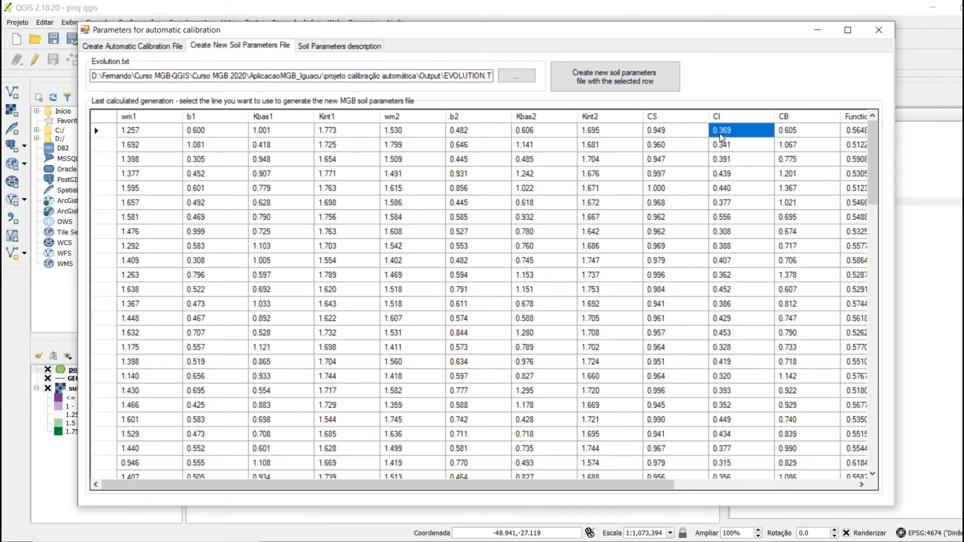
click(796, 136)
drag(616, 481, 796, 481)
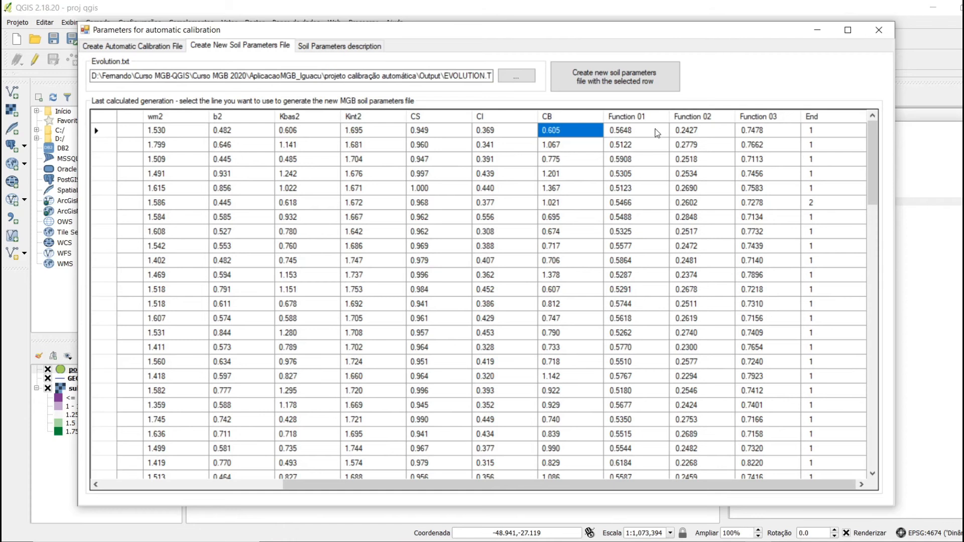
click(691, 136)
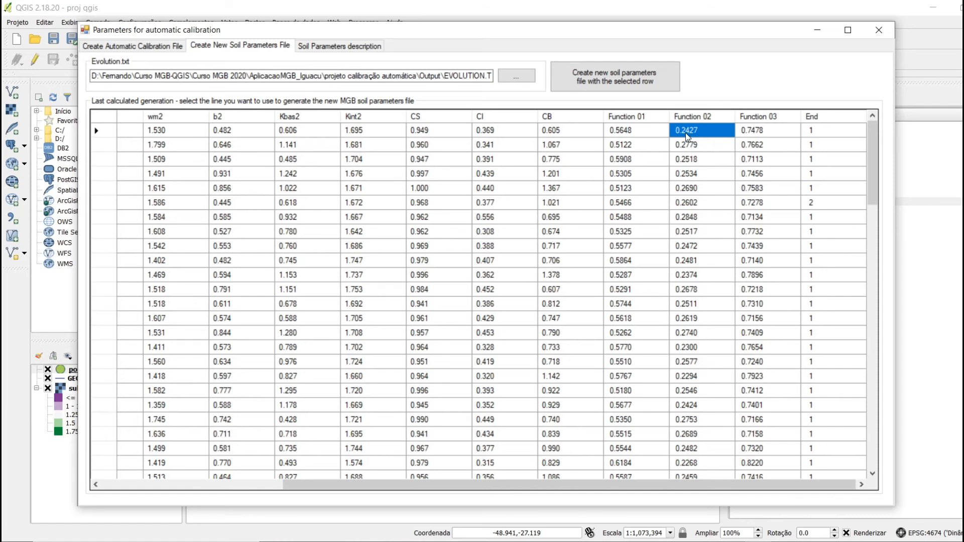
click(762, 132)
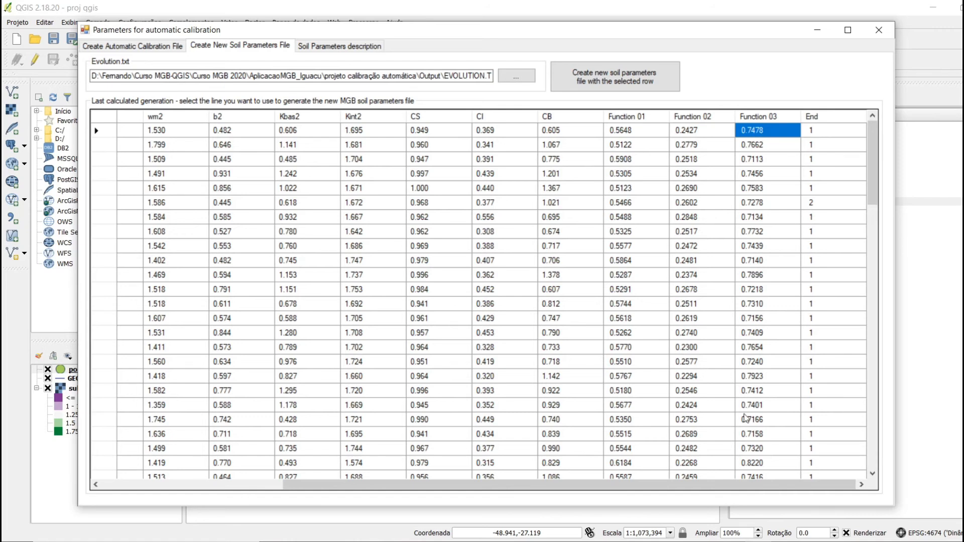
Step: Look through the last generation's individuals and check the ranks in the End column, including the sixth row's
scroll(776, 484, left, 4)
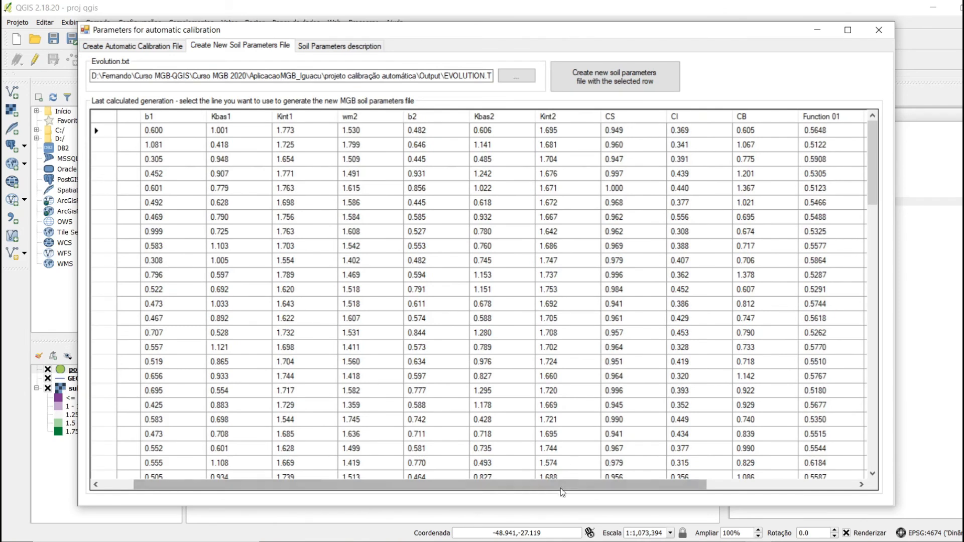
scroll(561, 485, left, 2)
mouse_move(875, 140)
mouse_down()
mouse_move(884, 387)
mouse_move(873, 453)
mouse_move(870, 140)
mouse_up()
drag(627, 486, 810, 486)
mouse_move(875, 146)
mouse_down()
mouse_move(872, 424)
mouse_move(871, 130)
mouse_move(873, 301)
mouse_move(860, 397)
mouse_move(873, 134)
mouse_up()
click(828, 216)
click(831, 203)
Step: Select the whole row whose wm1 is 1.175 and display its objective function values
drag(738, 485, 290, 456)
click(104, 261)
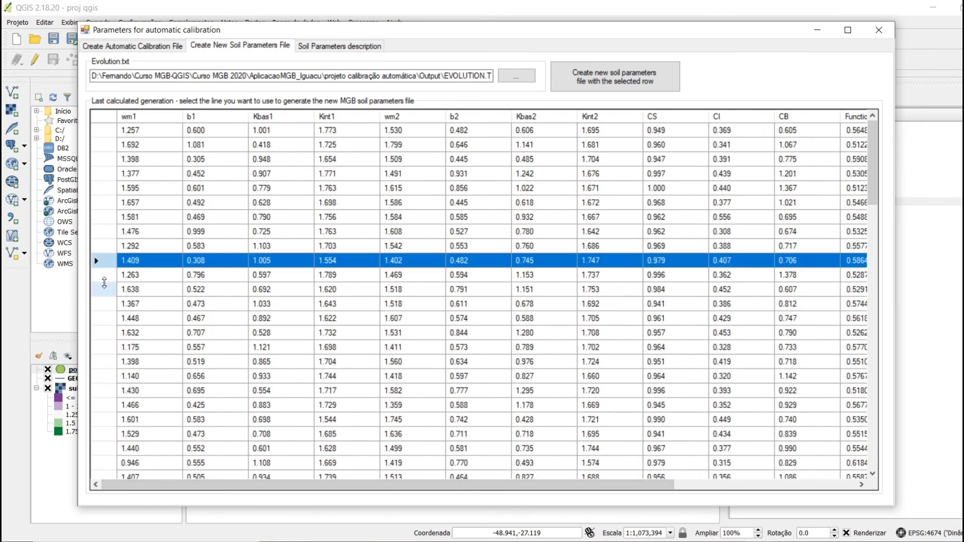
click(105, 290)
click(105, 319)
click(105, 347)
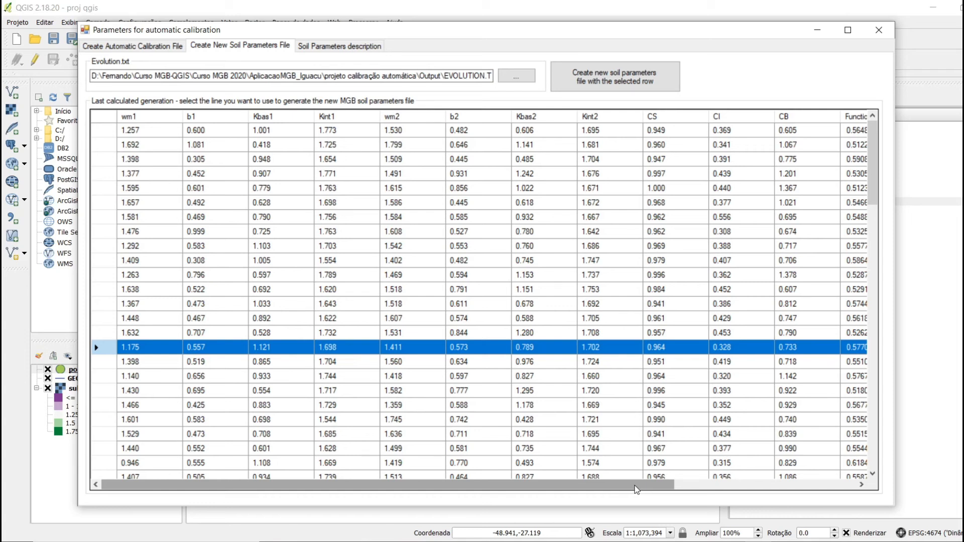
drag(634, 489, 756, 502)
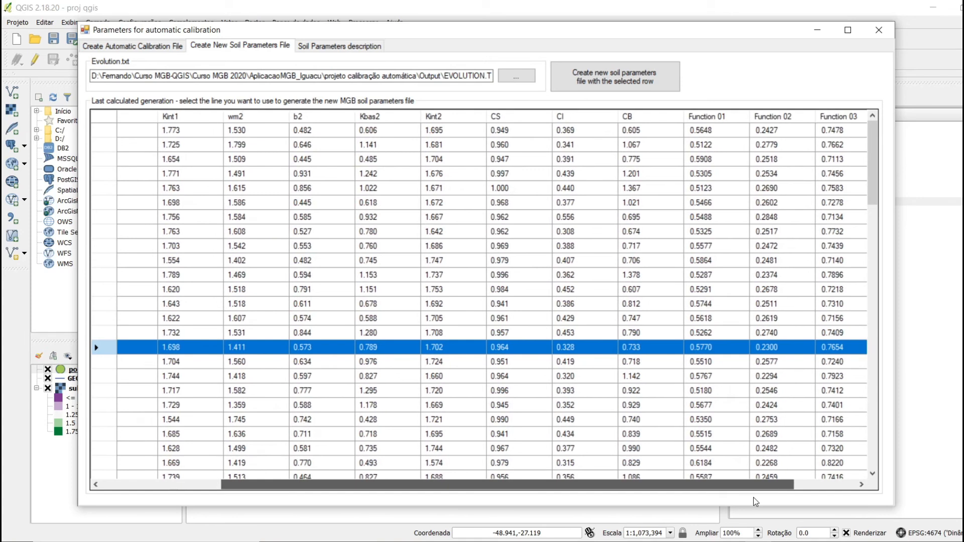
Step: Sort the last generation in ascending order by Function 01 and select its first row
drag(756, 502, 858, 445)
mouse_move(875, 147)
mouse_down()
mouse_move(860, 422)
mouse_move(870, 412)
mouse_move(872, 135)
mouse_up()
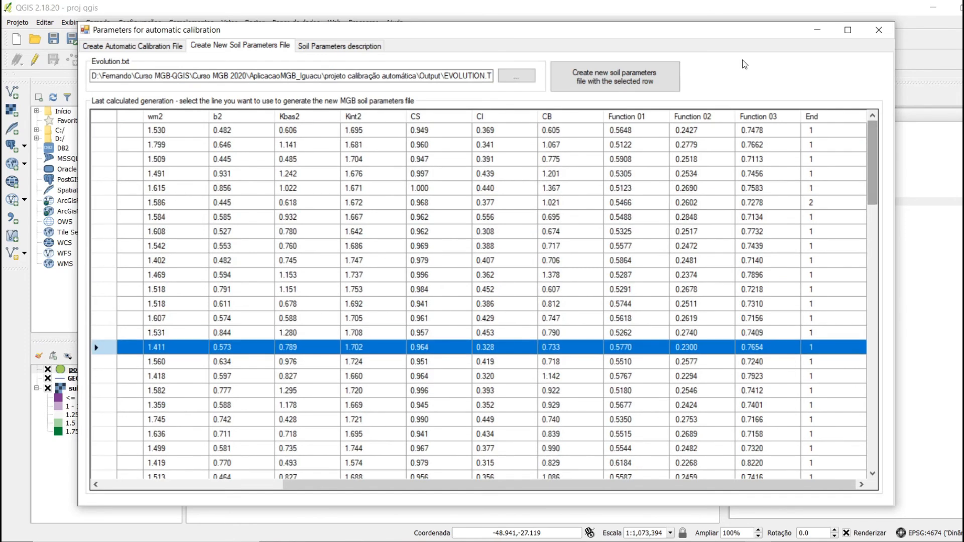
click(648, 120)
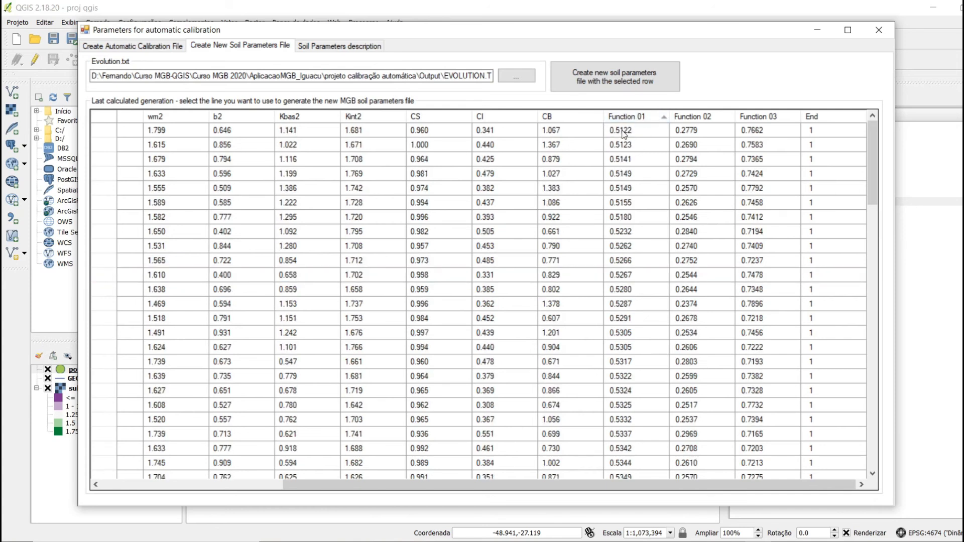
click(105, 131)
drag(561, 486, 732, 489)
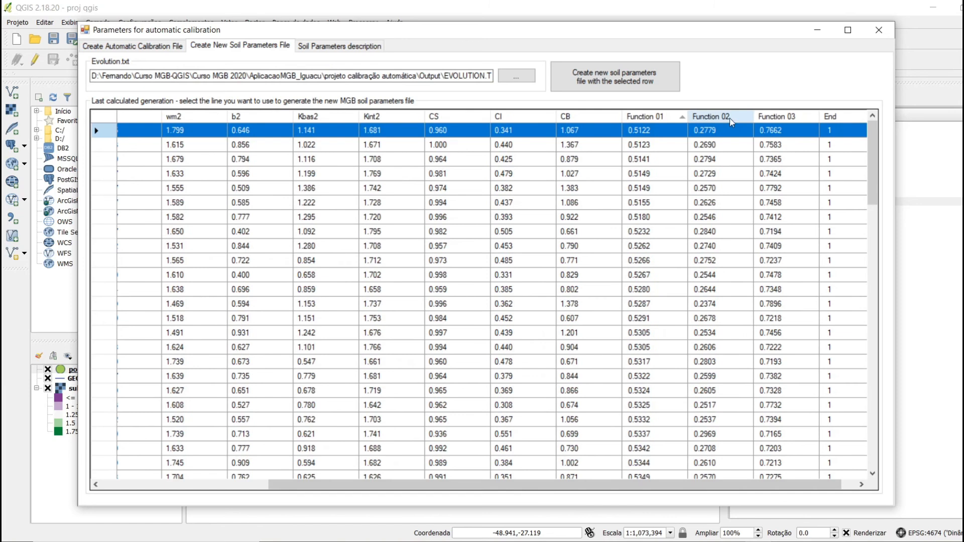
Step: Compare the individuals by sorting the table by Function 02 and by Function 03
click(718, 120)
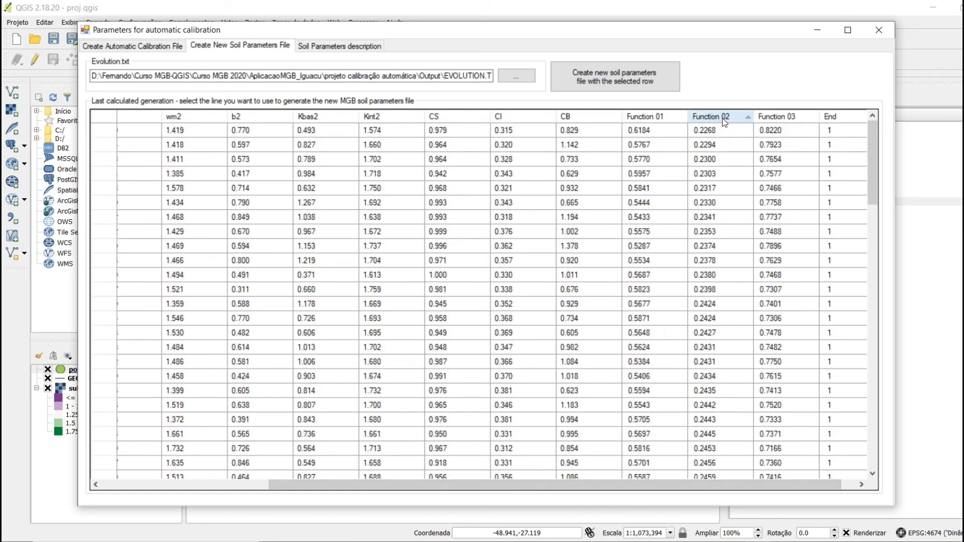
click(725, 121)
click(725, 120)
click(789, 120)
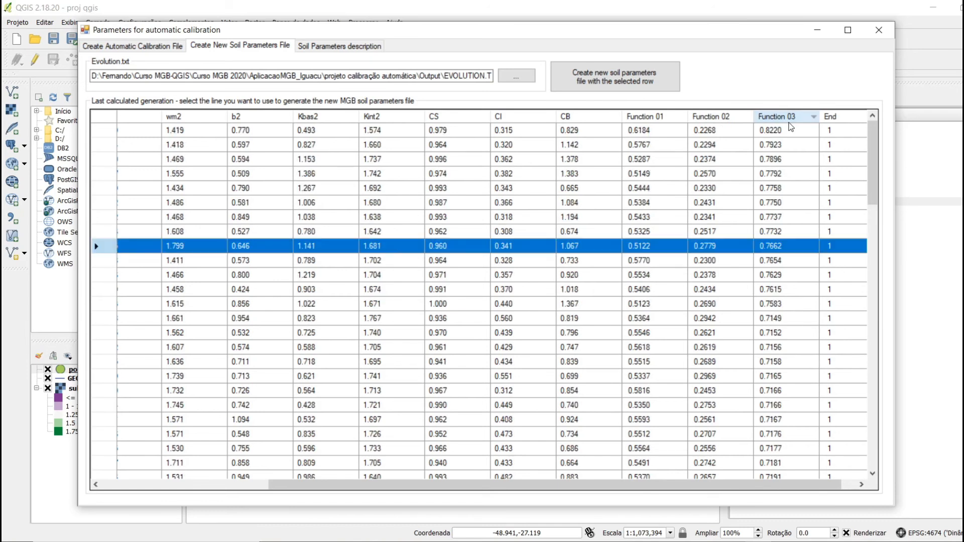
click(790, 127)
click(789, 118)
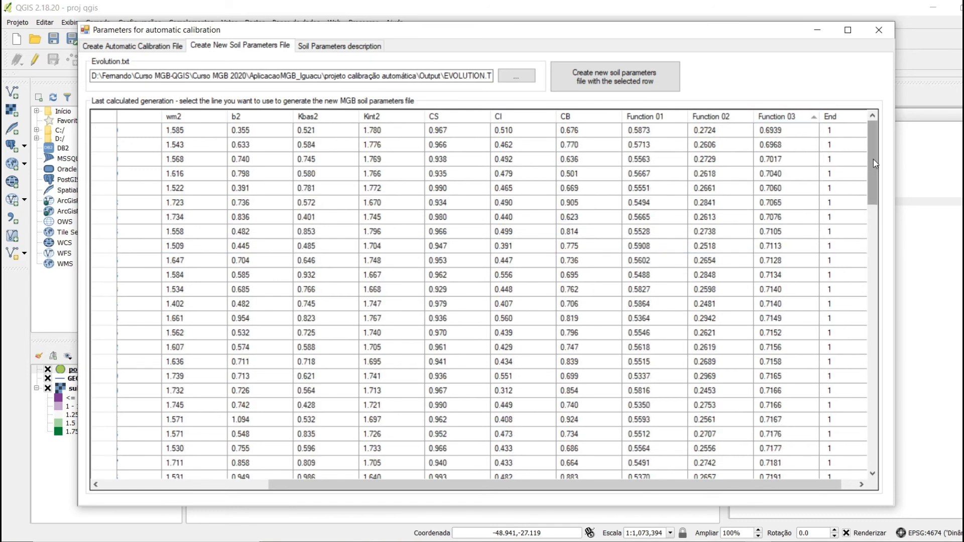
Step: Sort the individuals ascending by Function 01 again and start creating a new soil parameters file from the first row
click(662, 119)
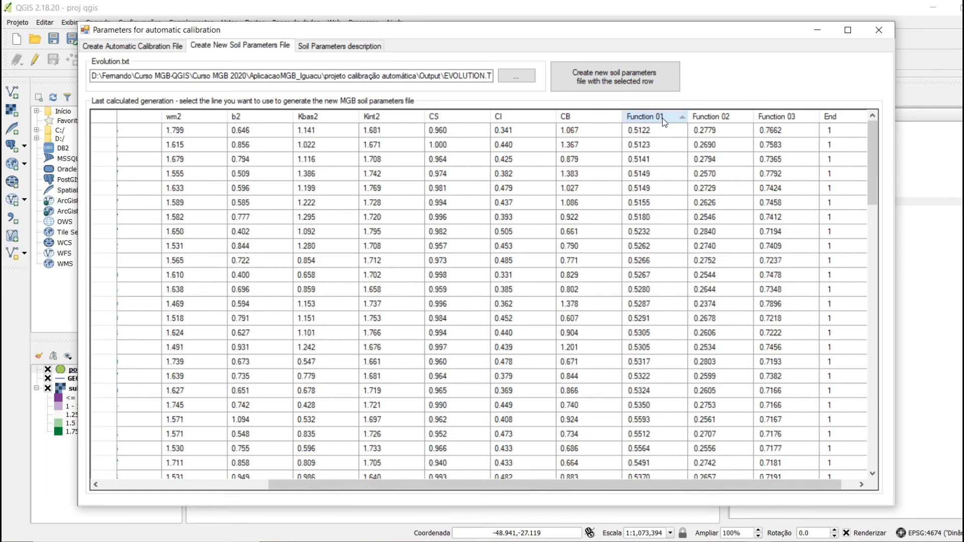
click(101, 131)
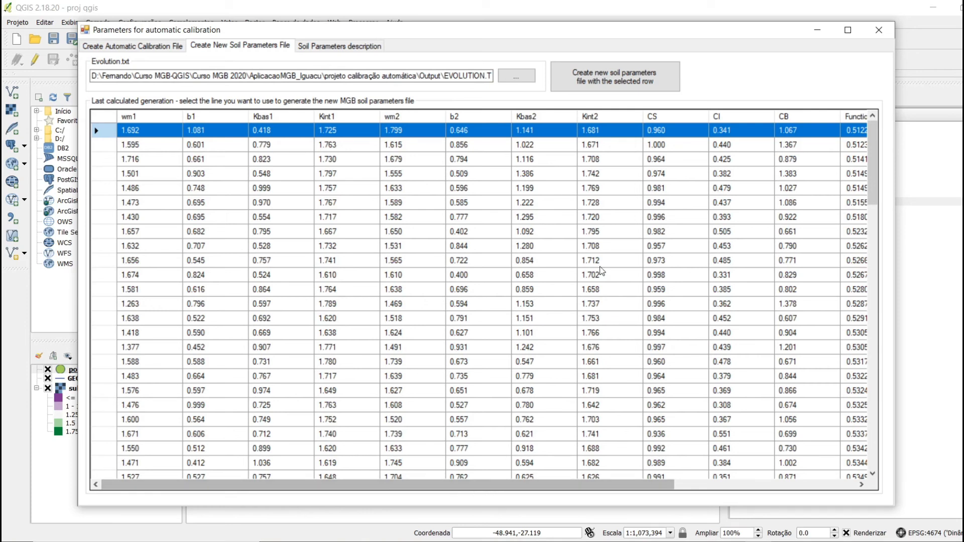
click(627, 76)
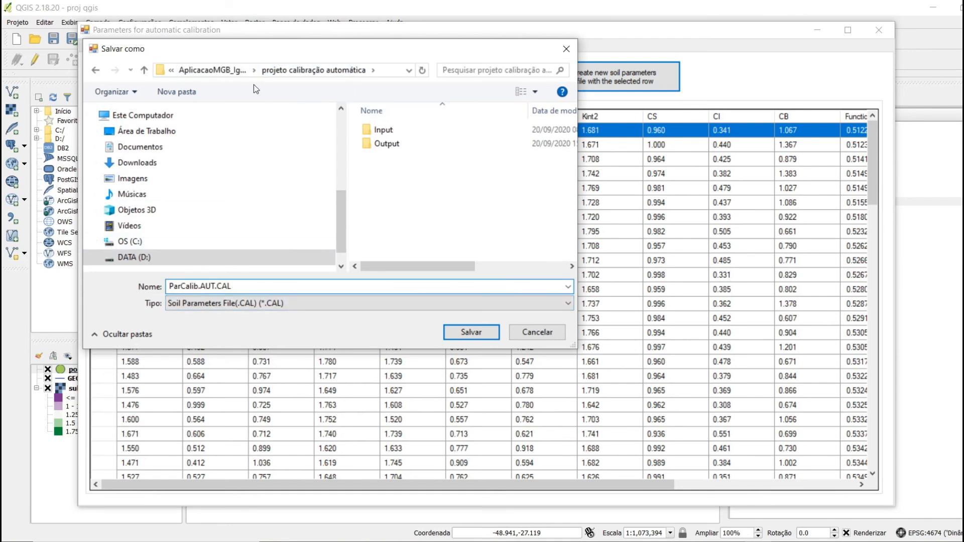
Step: Save the new soil parameters file as solo_auto.CAL in the AplicacaoMGB_Iguacu folder
click(242, 69)
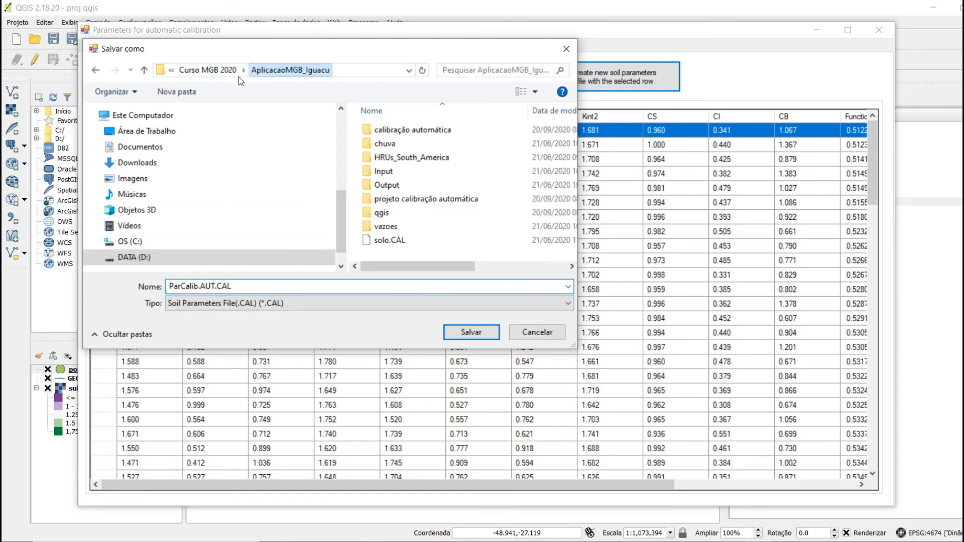
click(386, 239)
double_click(183, 287)
click(184, 286)
key(Delete)
text(_)
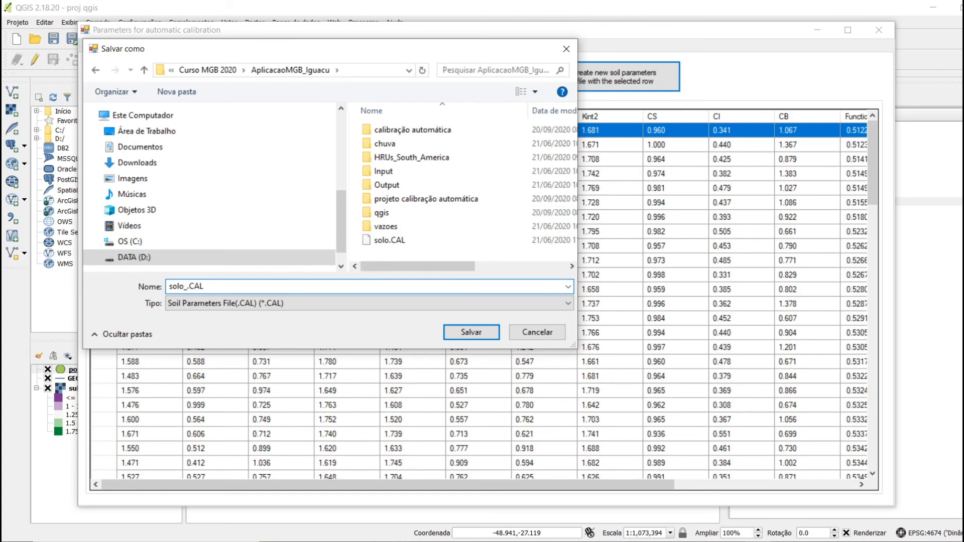
text(auto)
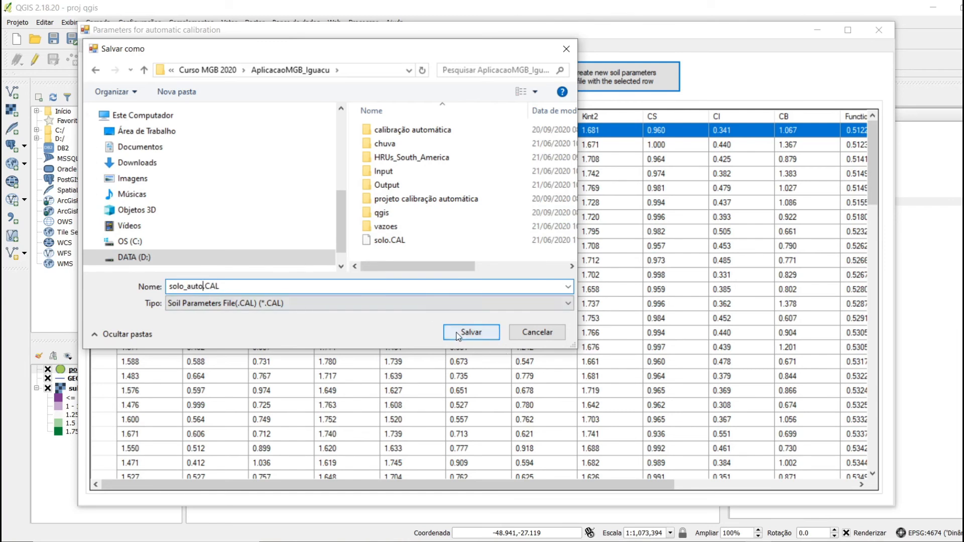
click(489, 332)
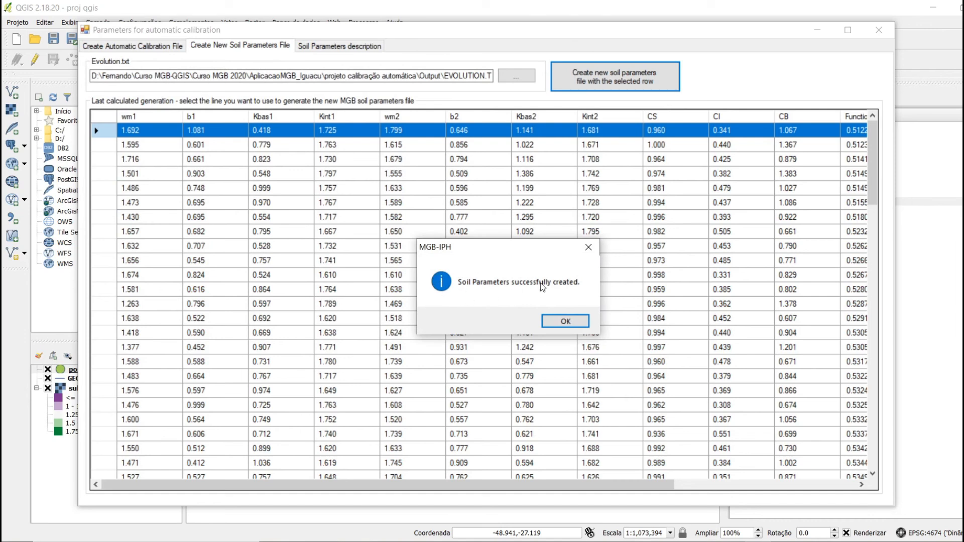
click(566, 322)
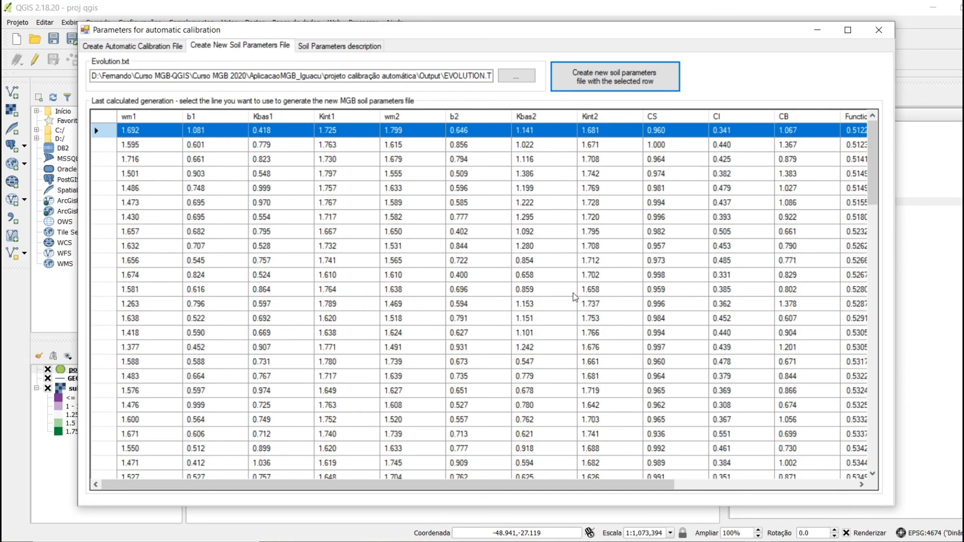
Step: Review the input files and parameter settings used for the automatic calibration file and return to the last generation's table
click(133, 45)
click(232, 44)
click(150, 49)
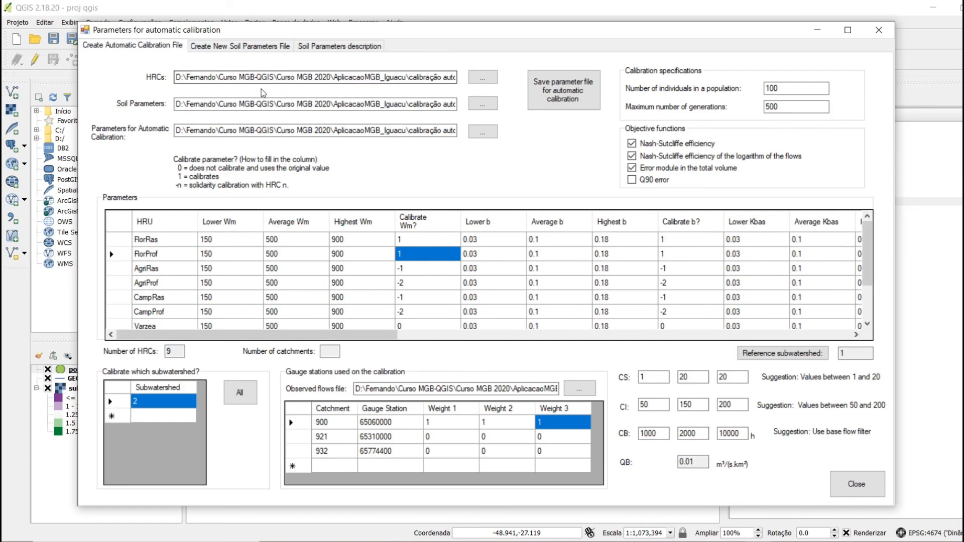
click(240, 45)
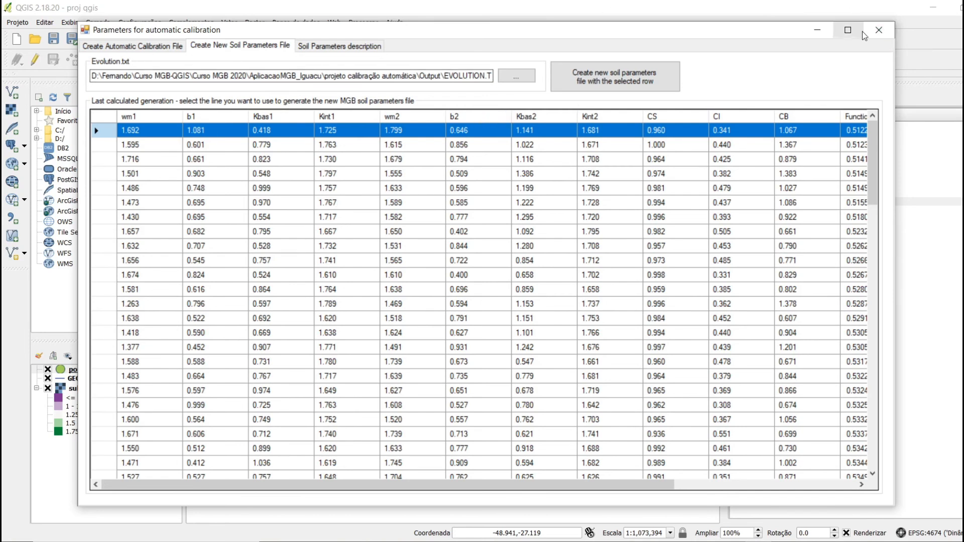
Step: Close the calibration parameters and begin a simulation project with MINI.GTP as geometry and URHs.hrc as hydrological response classes
click(879, 31)
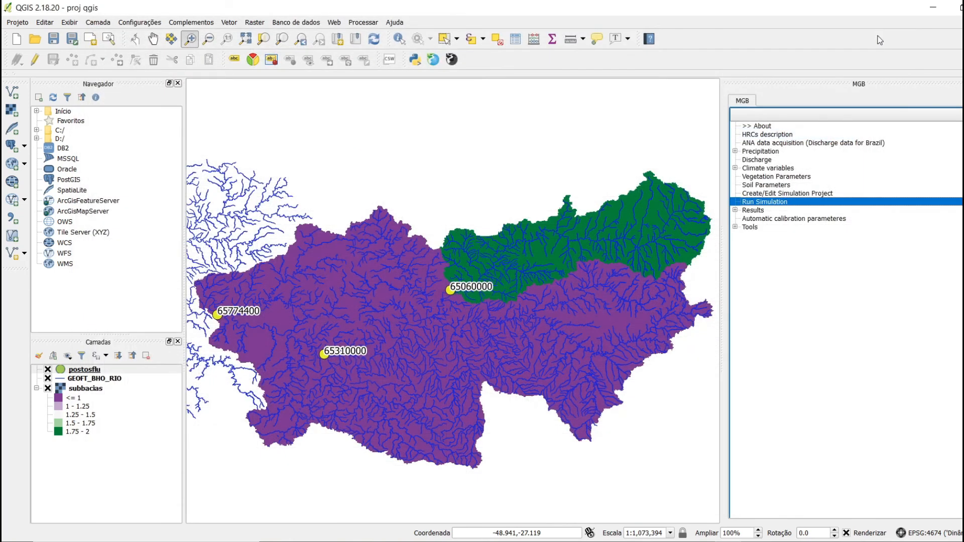
double_click(772, 195)
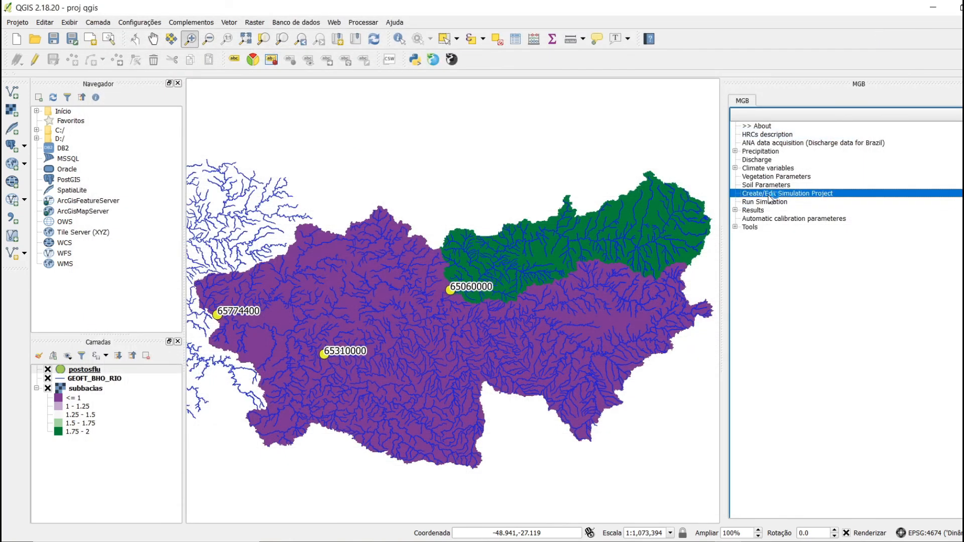
click(563, 271)
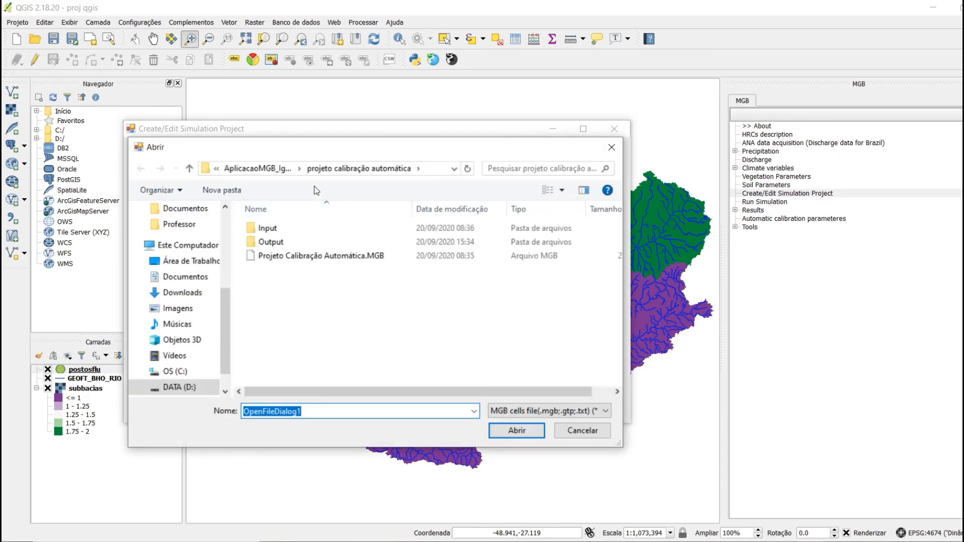
click(271, 168)
double_click(274, 352)
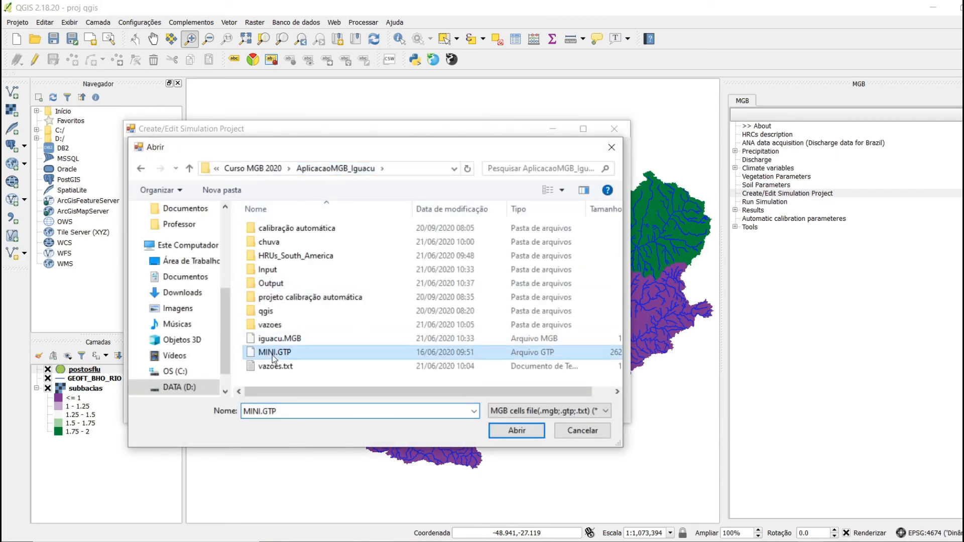
click(577, 312)
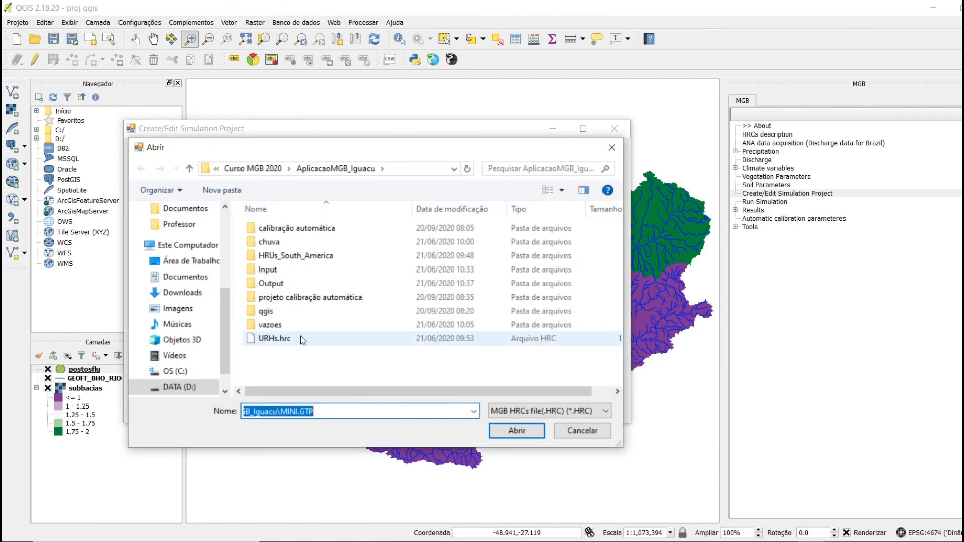
double_click(302, 340)
Step: Set PRECIP.PBI as the project's interpolated precipitation and qobs.qob as its observed discharge
click(204, 215)
click(581, 260)
double_click(276, 340)
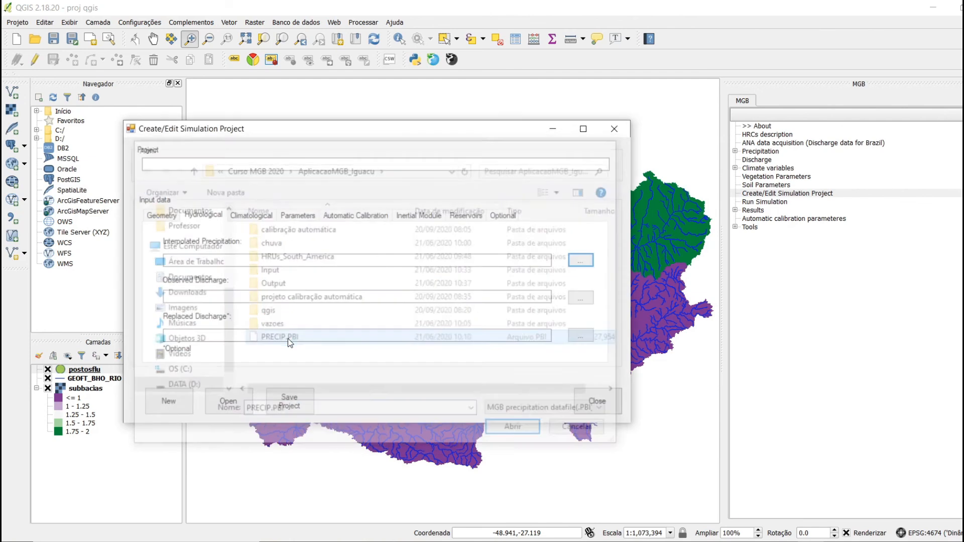
click(580, 298)
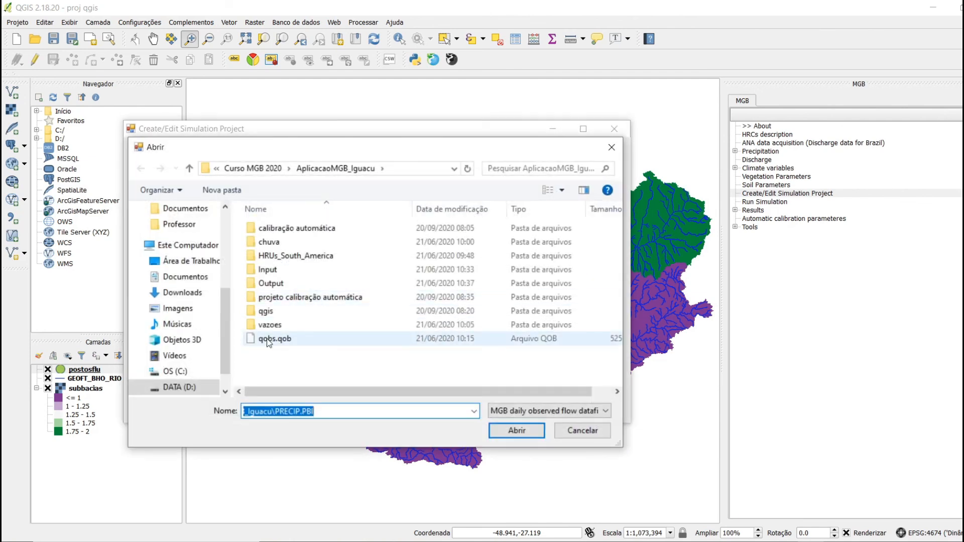
double_click(267, 339)
Step: Load the climatological averages file from the AplicacaoMGB_Iguacu folder into the project
click(251, 215)
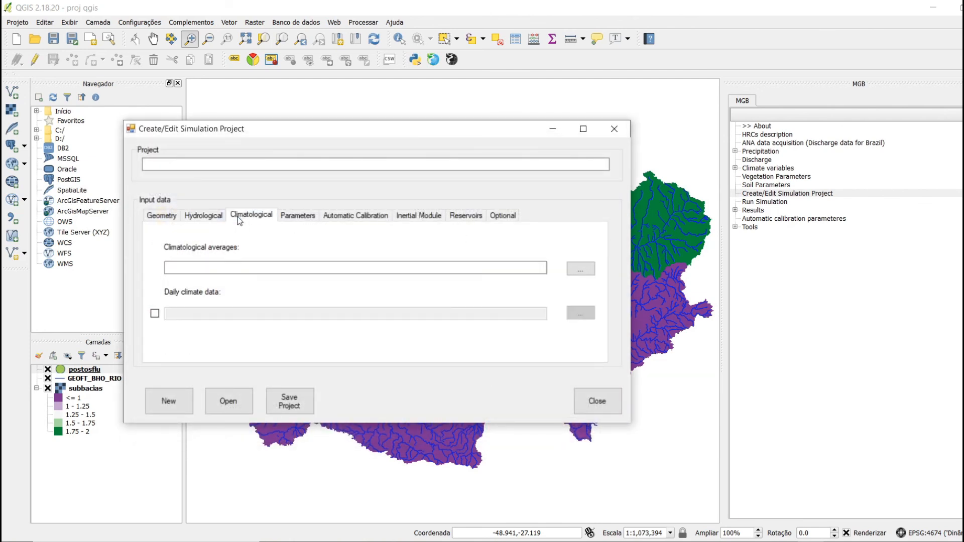
click(580, 269)
click(280, 340)
double_click(281, 341)
Step: Set veg.FIX as the vegetation parameters and solo_auto.CAL as the soil parameters of the project
click(299, 216)
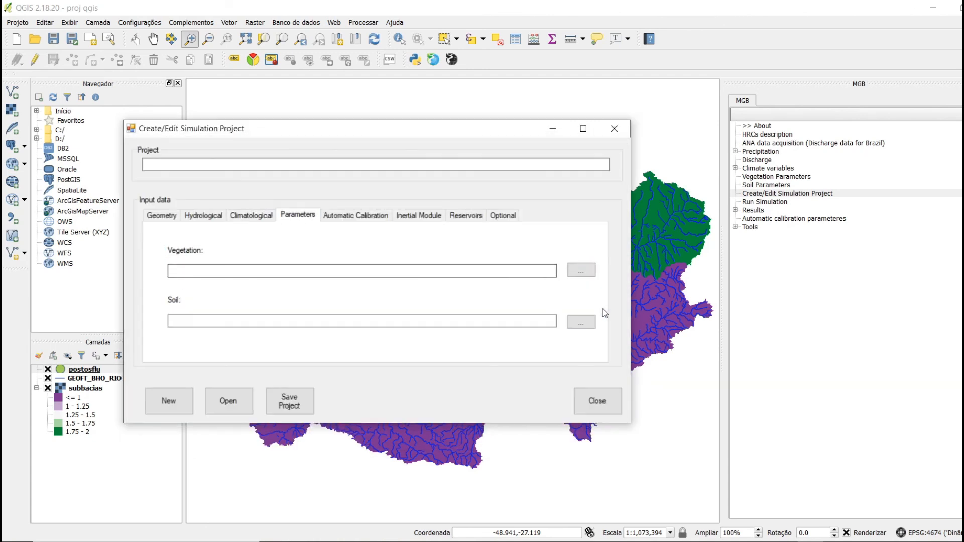
click(585, 271)
click(273, 339)
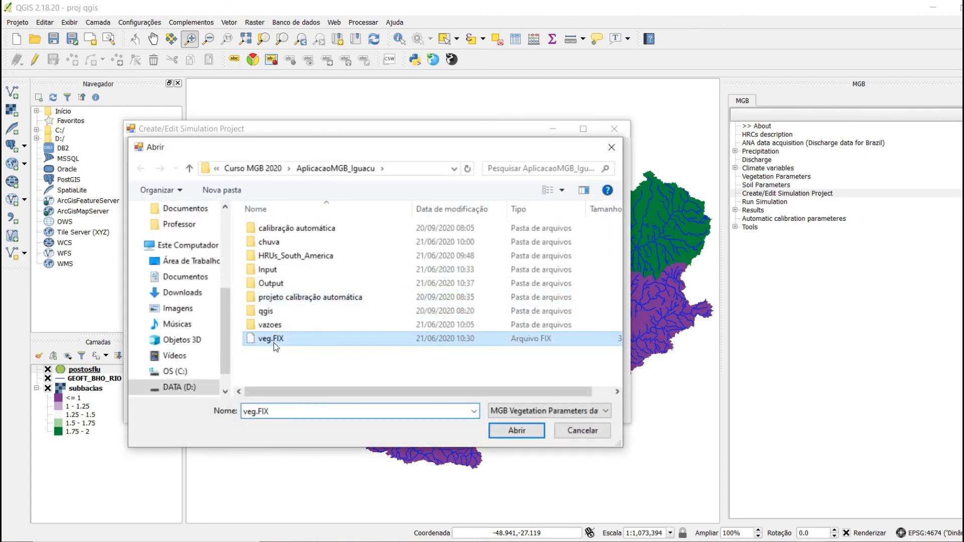
double_click(273, 339)
click(582, 322)
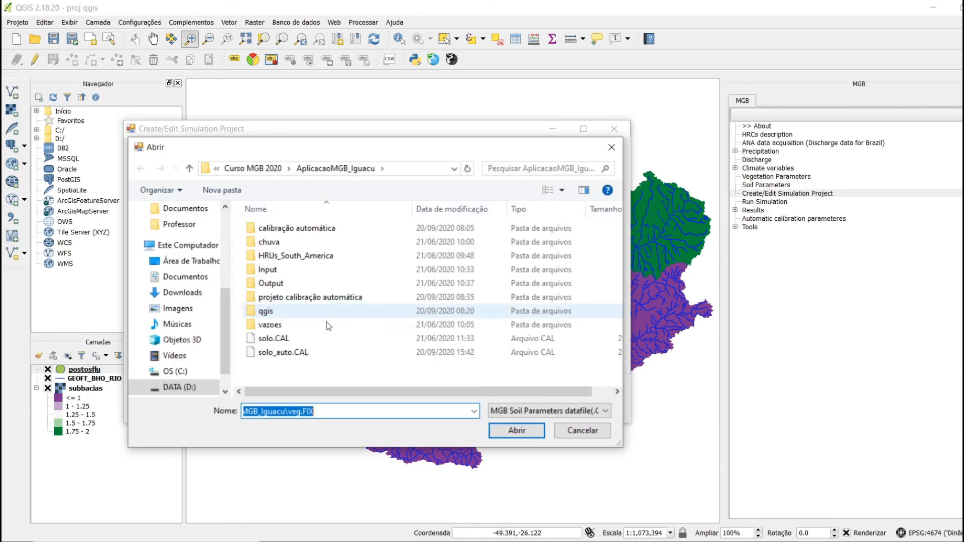
click(275, 352)
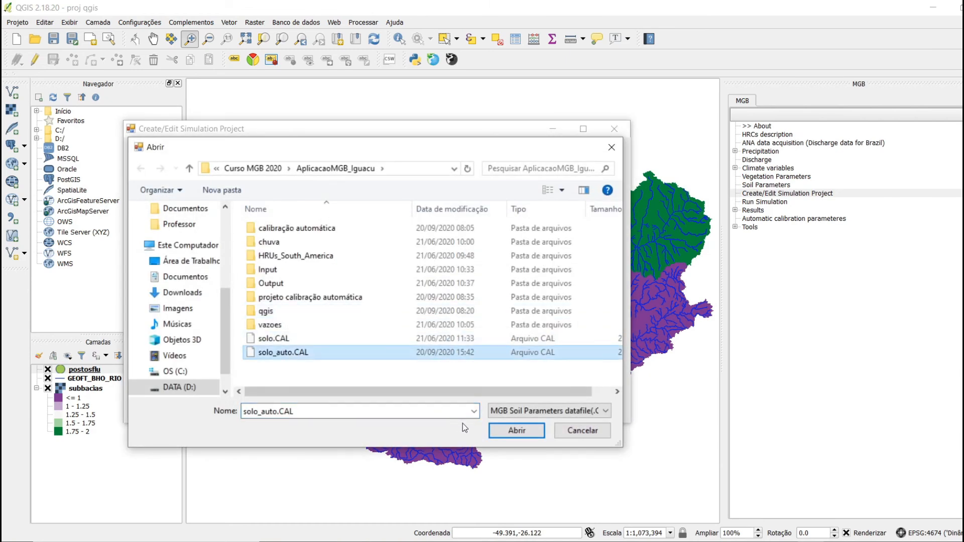
click(516, 431)
Step: Set COTA_AREA.FLP as the level-area relationship for the inertial module, leaving the automatic calibration parameters empty
click(371, 215)
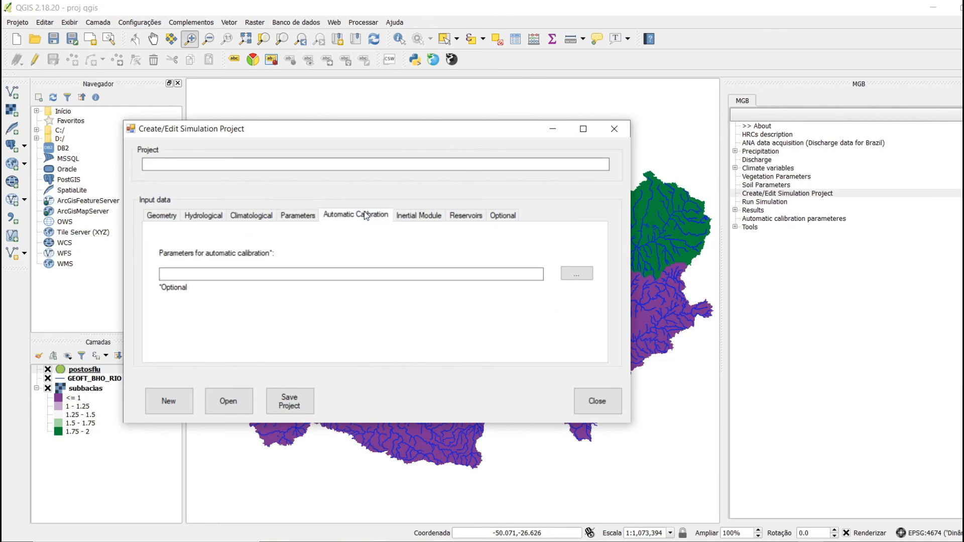
click(403, 217)
click(575, 273)
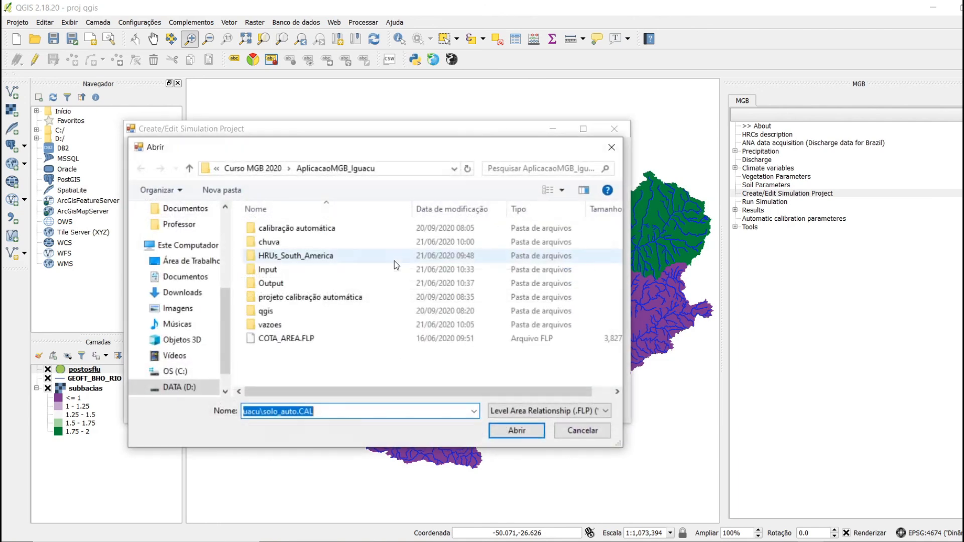
double_click(308, 345)
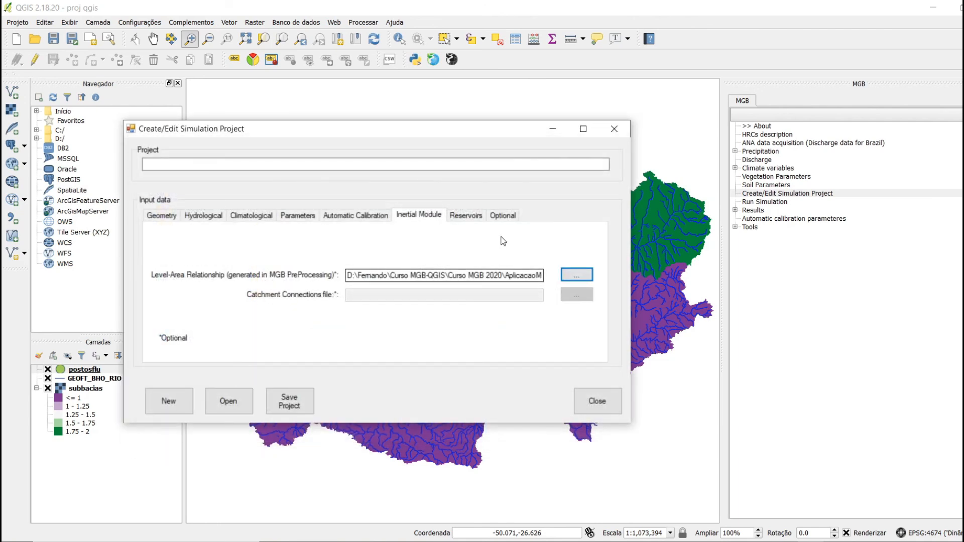
Step: Check the reservoir and geometry inputs and name the project "Projeto depois da calibração"
click(466, 217)
click(160, 217)
click(207, 165)
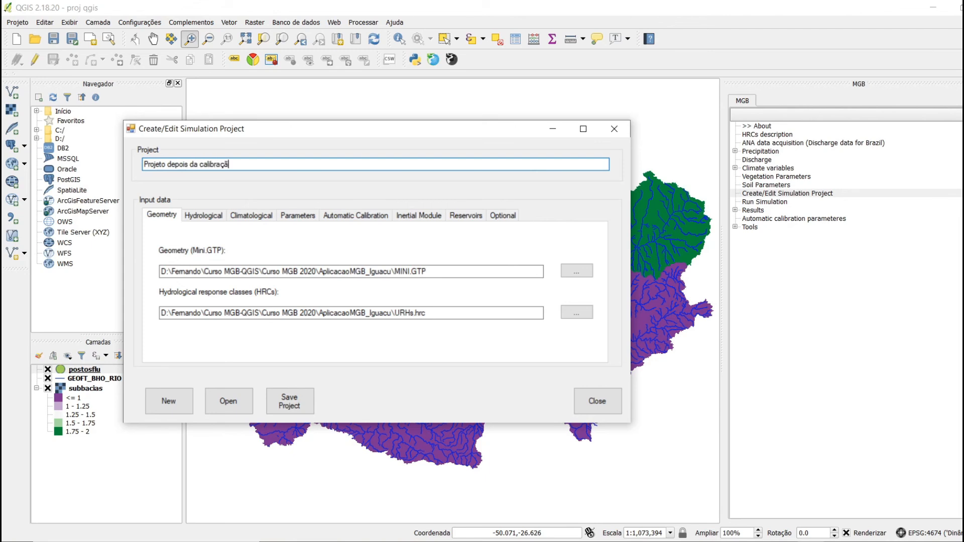
Step: Start saving the project and create a folder named "projeto depois da calibração" in AplicacaoMGB_Iguacu
click(290, 401)
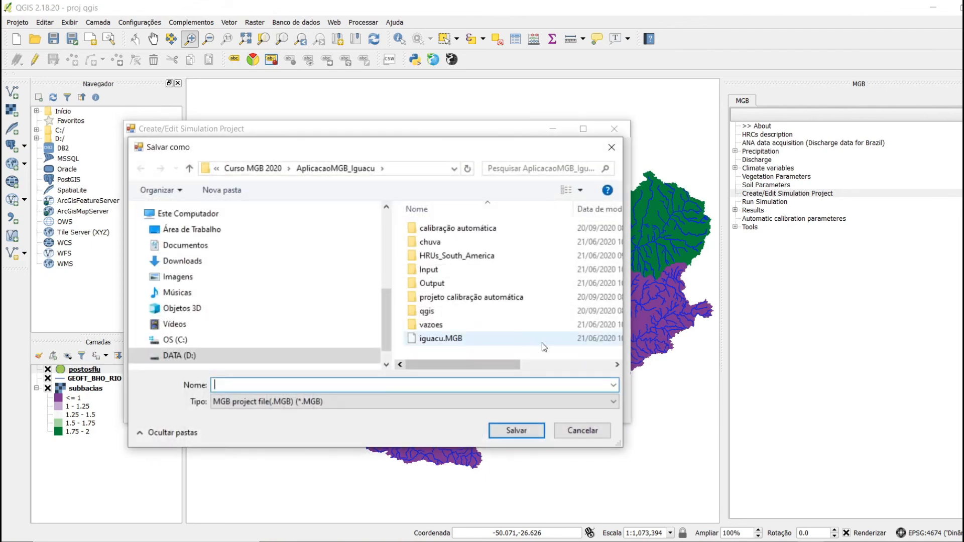
click(226, 190)
text(projeto depois da ca)
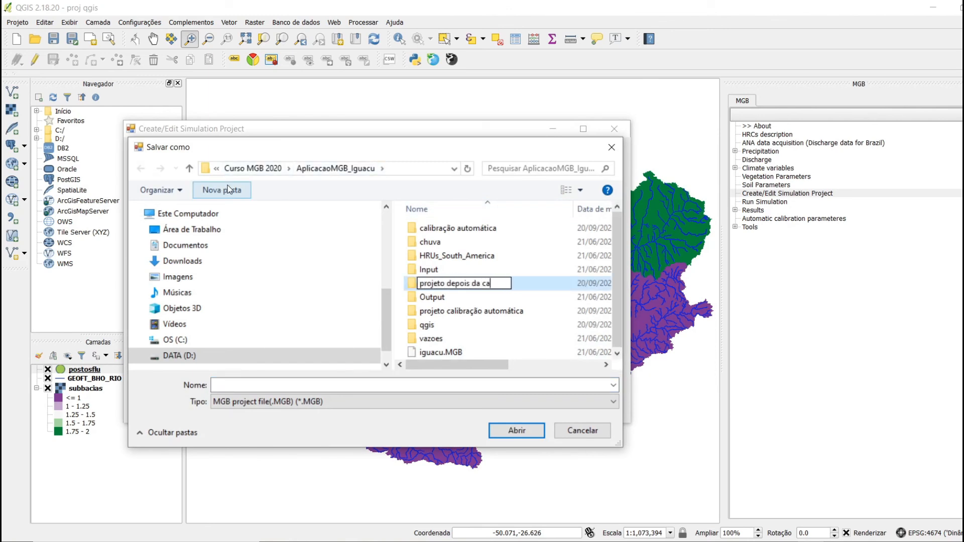
text(libração)
key(Return)
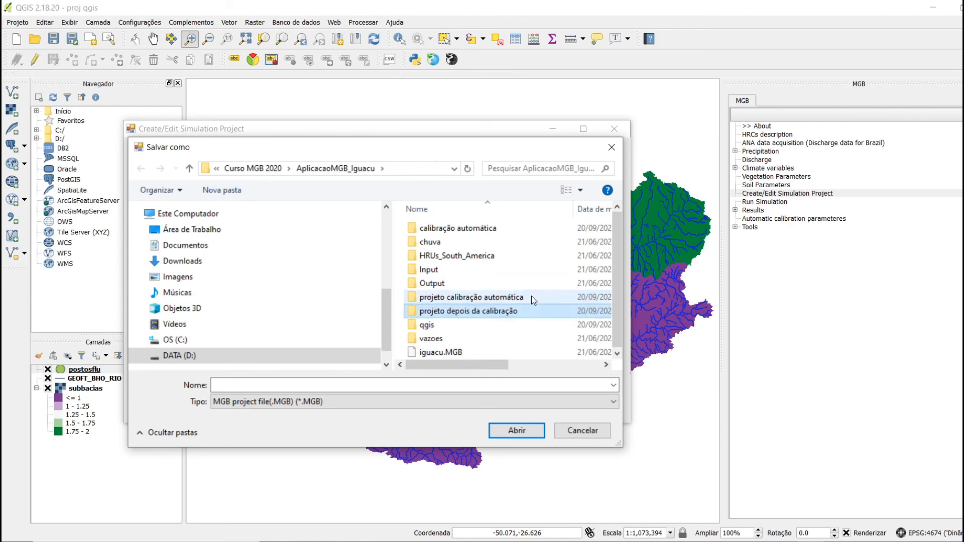
Step: Save the project as "projeto depois calibração" inside the "projeto depois da calibração" folder and close the project dialog
double_click(484, 316)
click(459, 383)
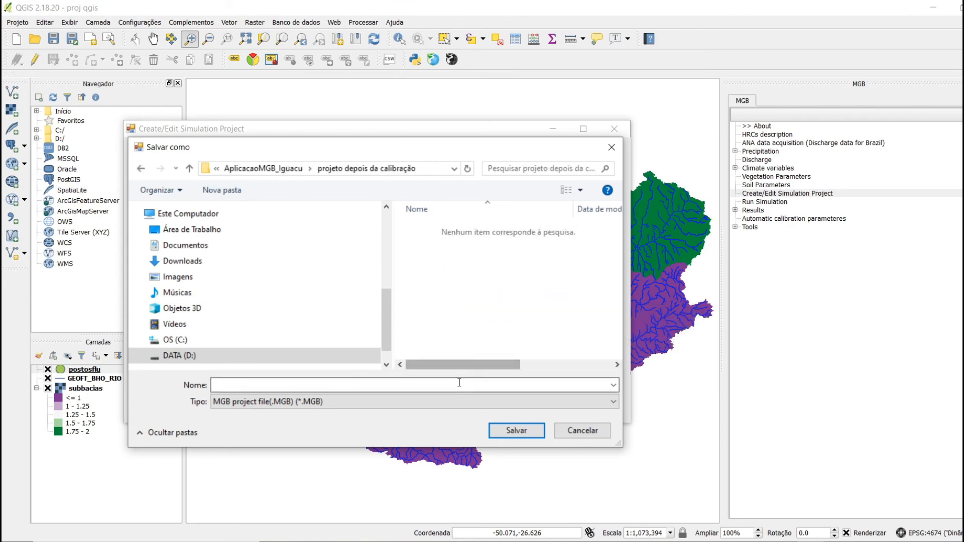
text(projeto depois calibração)
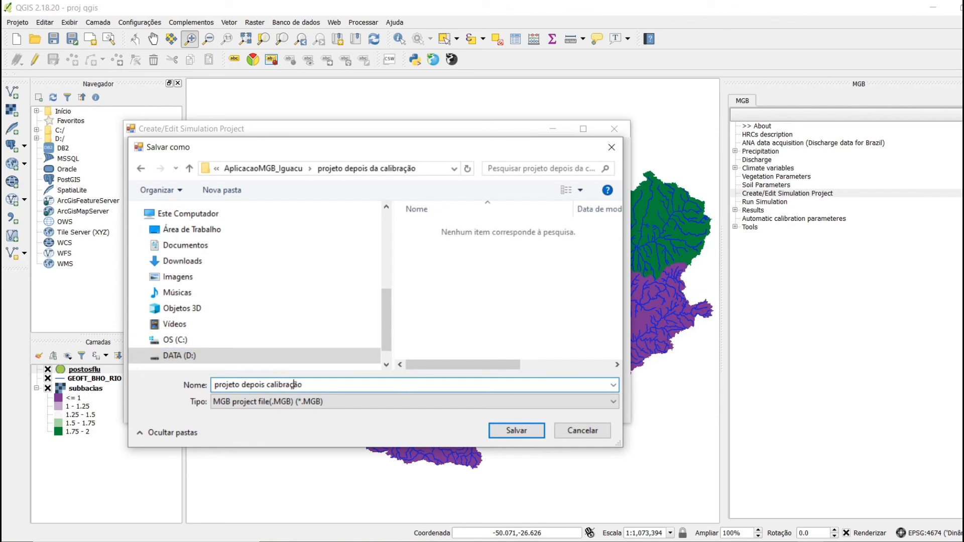
click(516, 430)
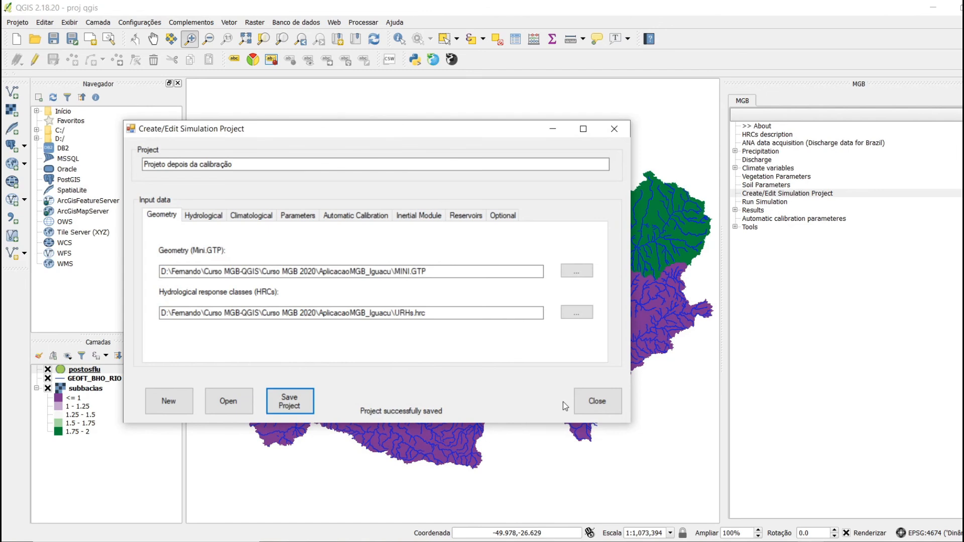
click(613, 404)
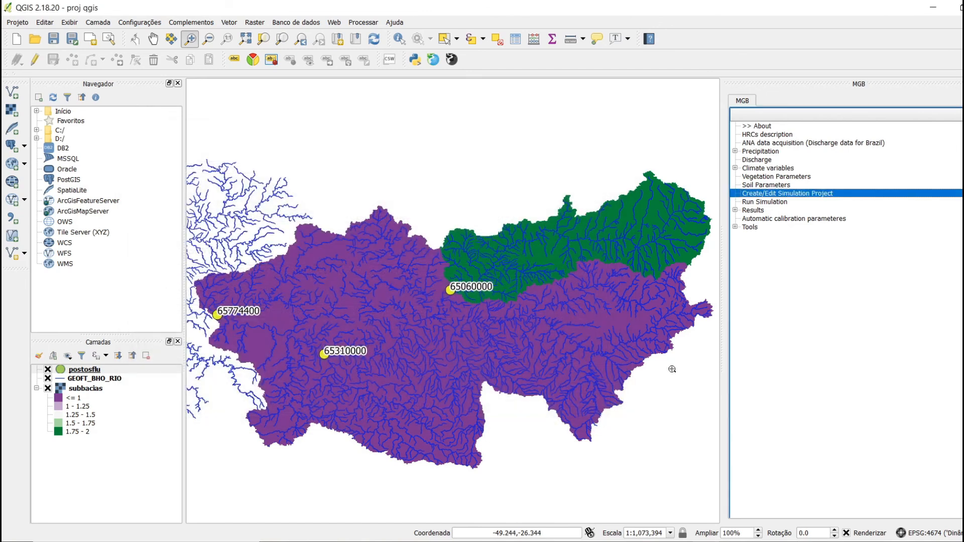
Step: Open Run Simulation and load the saved project file from the "projeto depois da calibração" folder in AplicacaoMGB_Iguacu
click(763, 203)
double_click(764, 203)
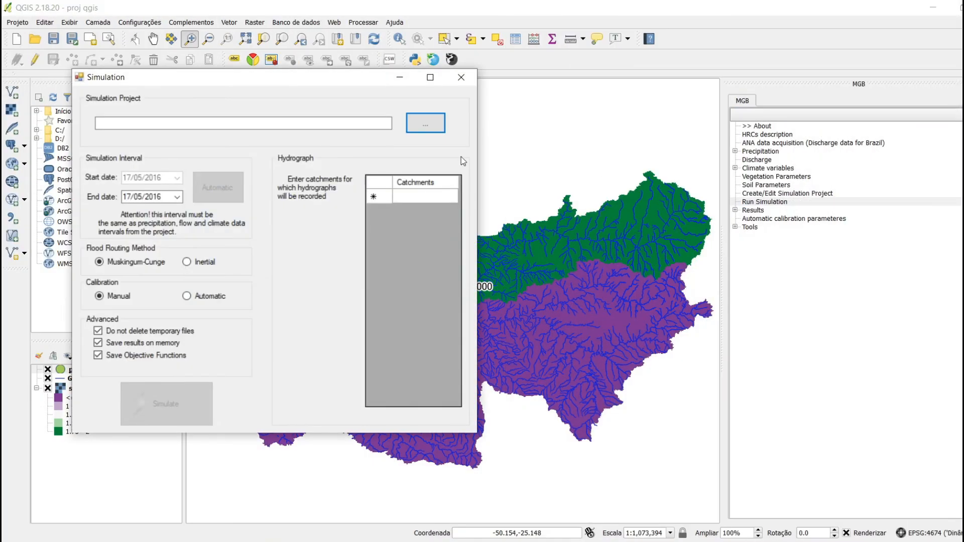
click(426, 126)
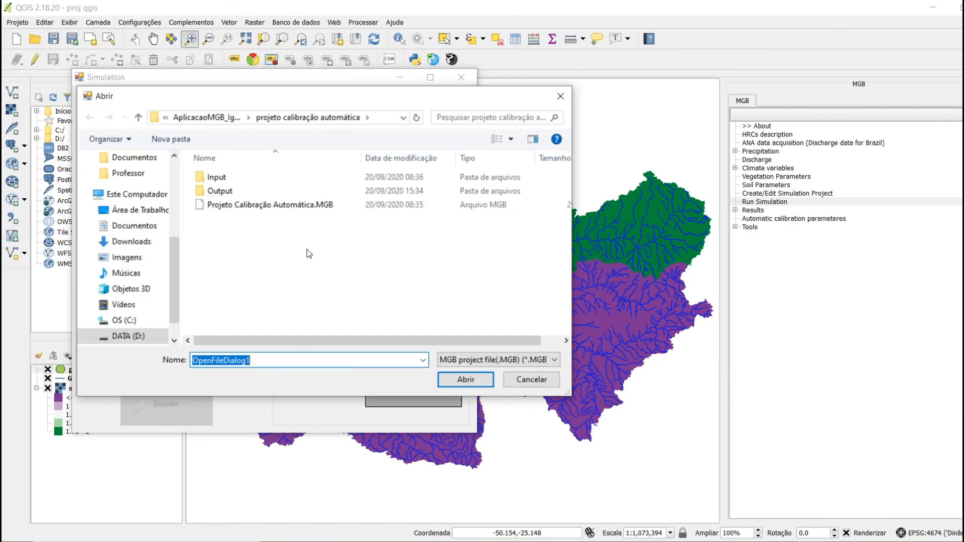
click(205, 117)
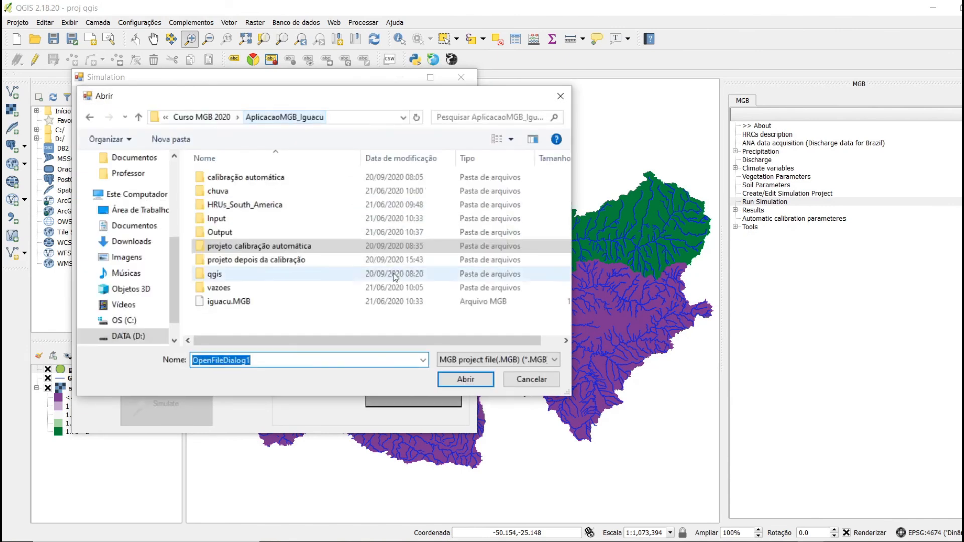
double_click(272, 262)
double_click(251, 204)
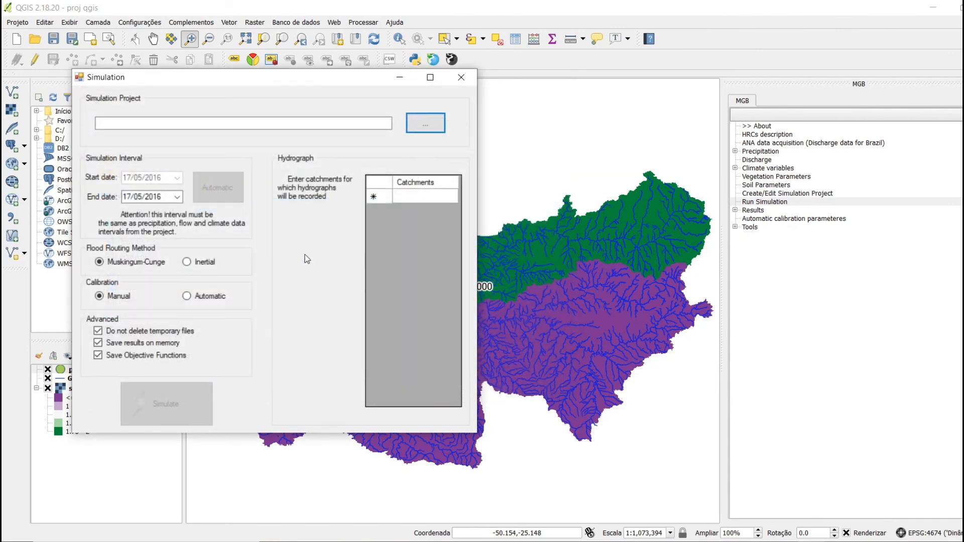
Step: Run the simulation with Muskingum-Cunge flood routing and manual calibration, and acknowledge its completion
click(106, 266)
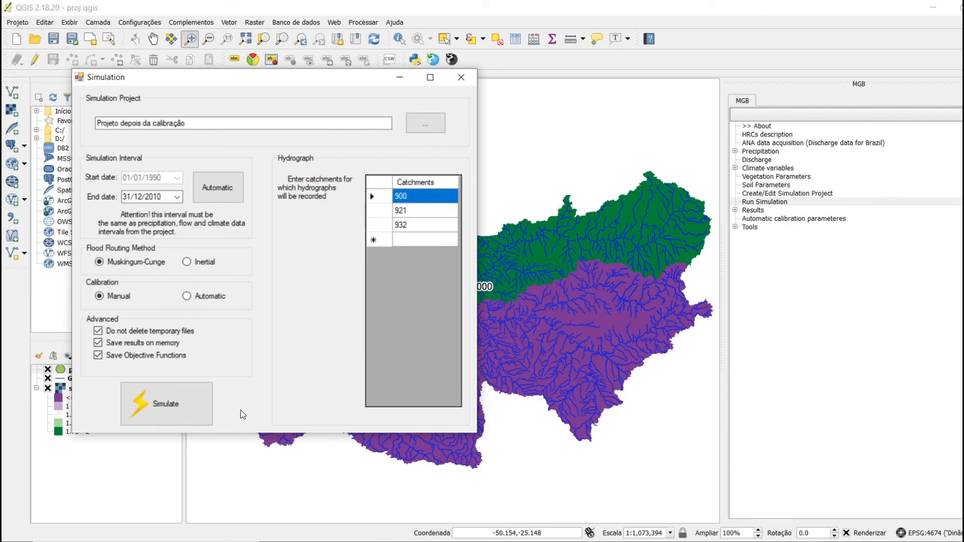
click(188, 410)
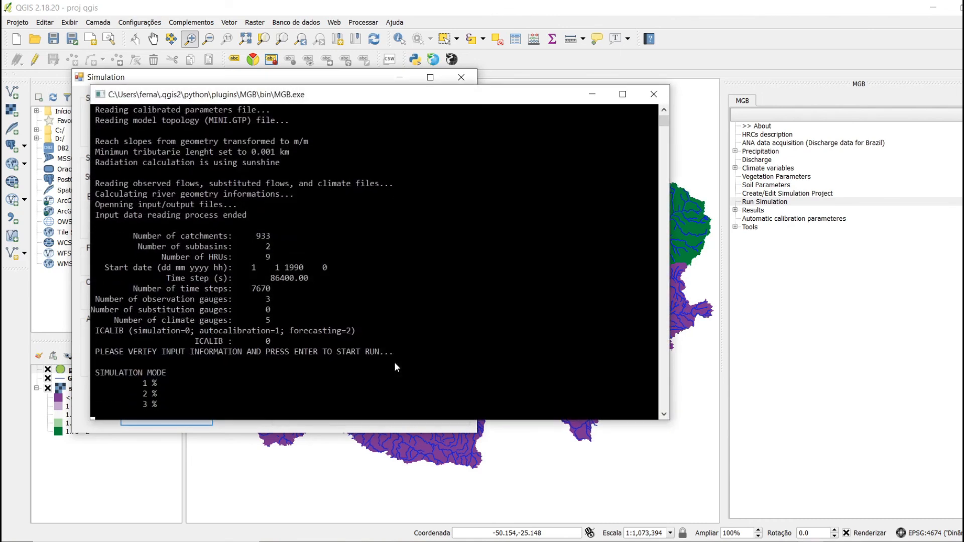
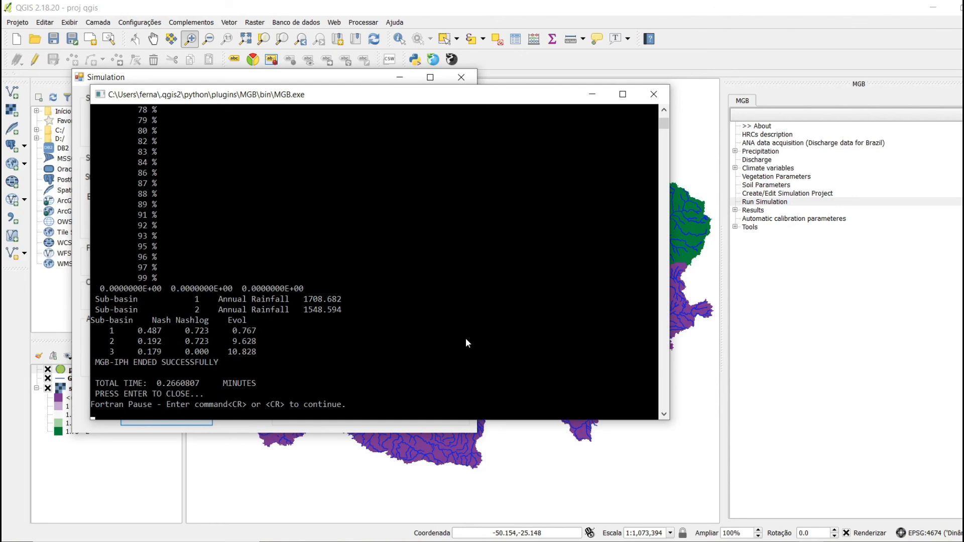
key(Return)
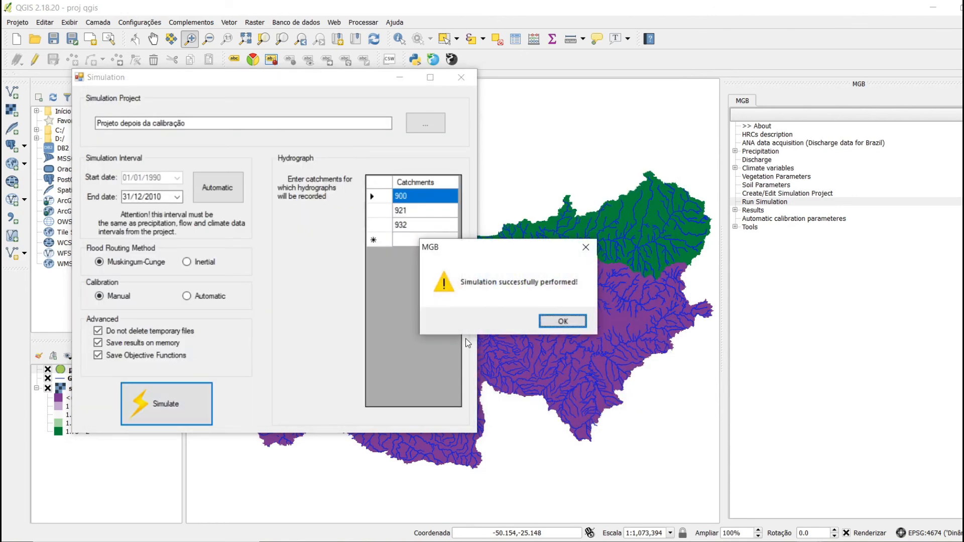
click(563, 321)
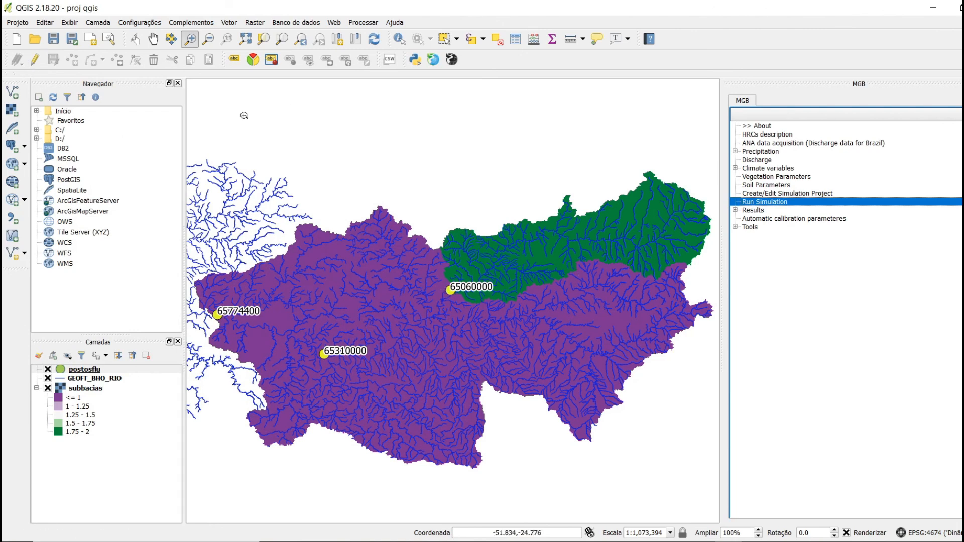
Step: Add minis.shp from AplicacaoMGB_Iguacu as a vector layer with the WGS 84 (EPSG:4326) reference system
click(12, 92)
click(251, 371)
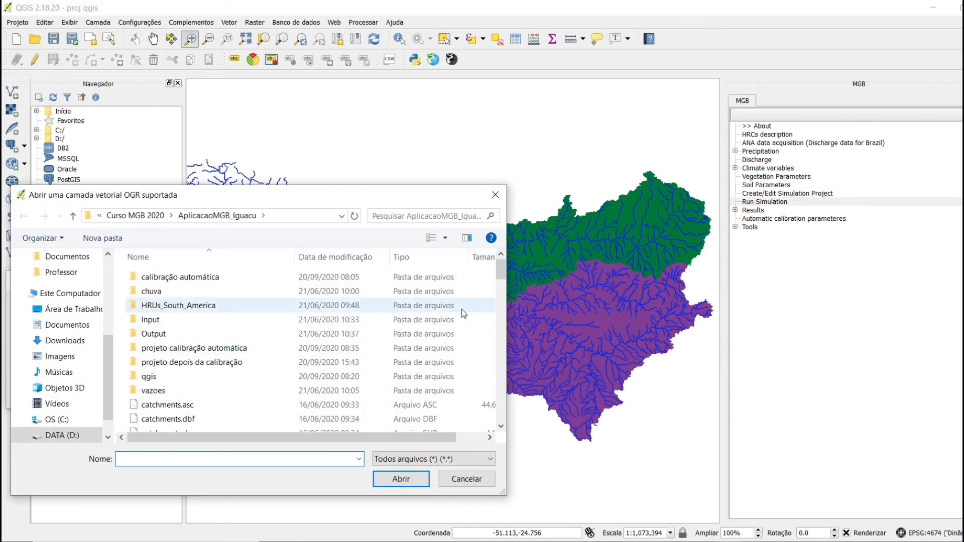
drag(499, 272, 506, 385)
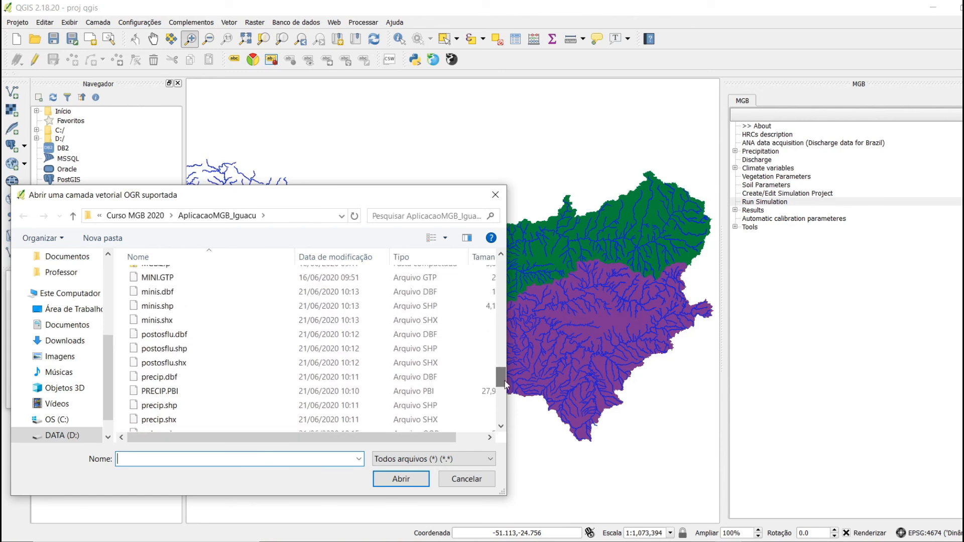
double_click(157, 307)
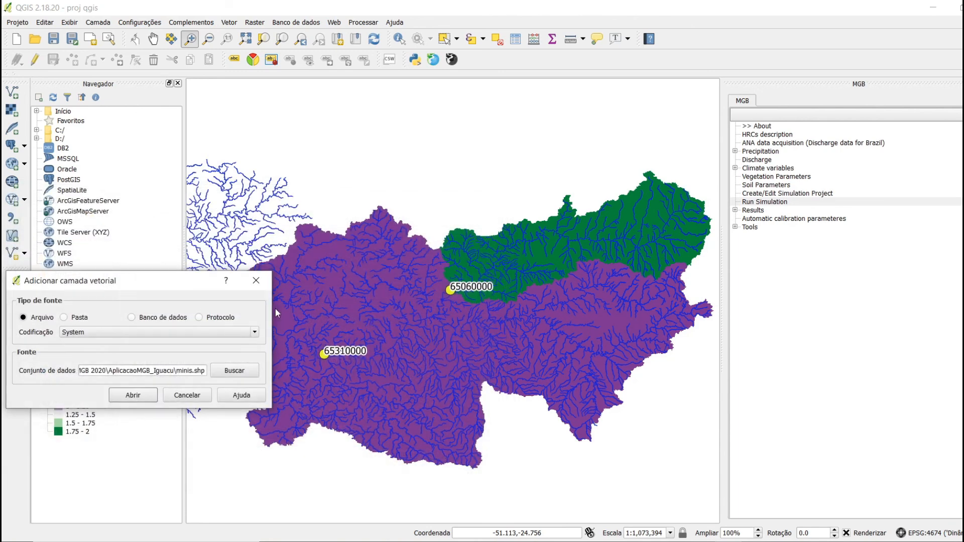
click(133, 394)
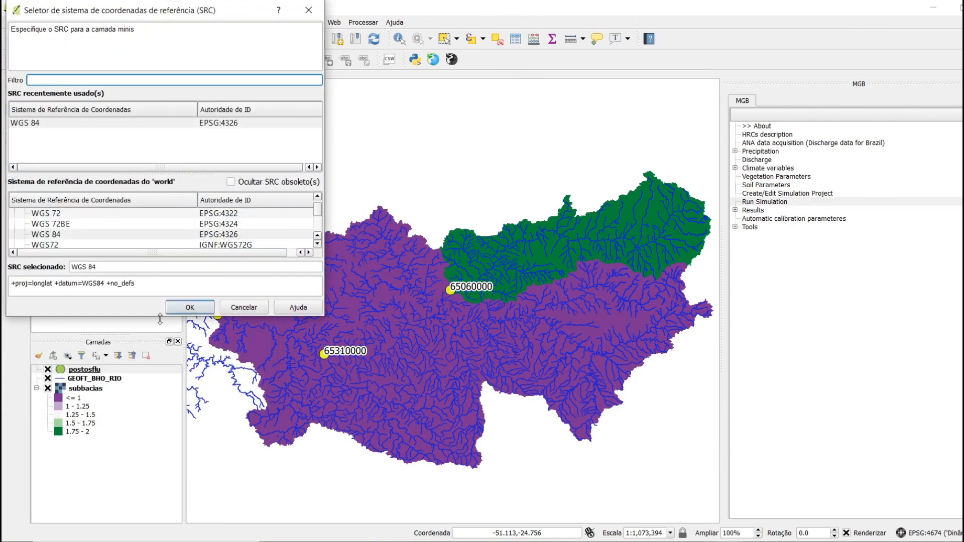
click(41, 124)
click(190, 308)
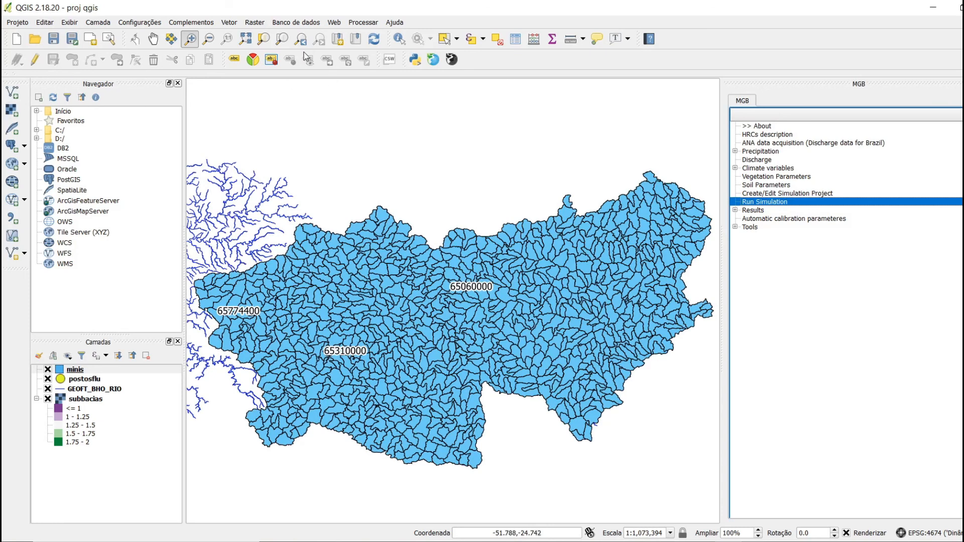
Step: Place the postosflu layer above minis and make minis the active layer
drag(437, 266, 508, 316)
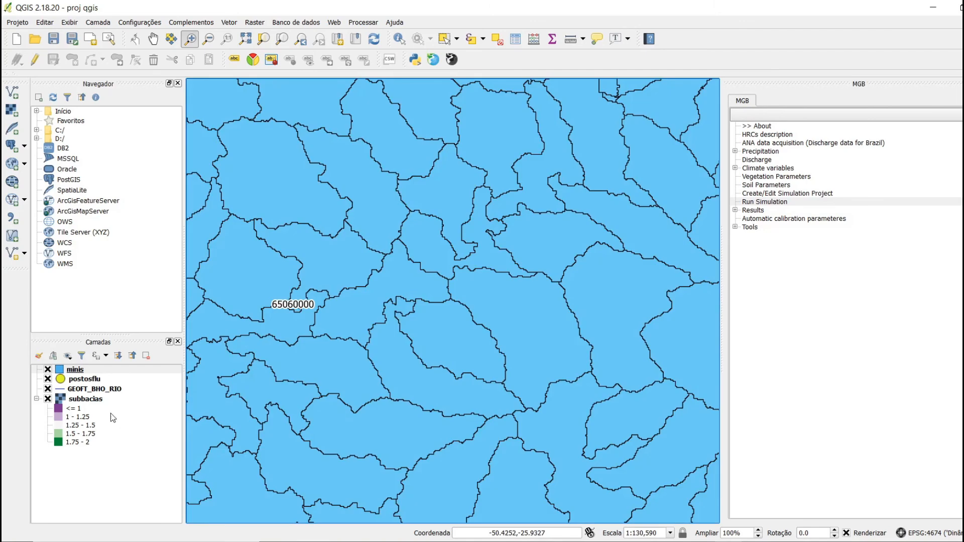
drag(81, 379, 81, 371)
click(82, 383)
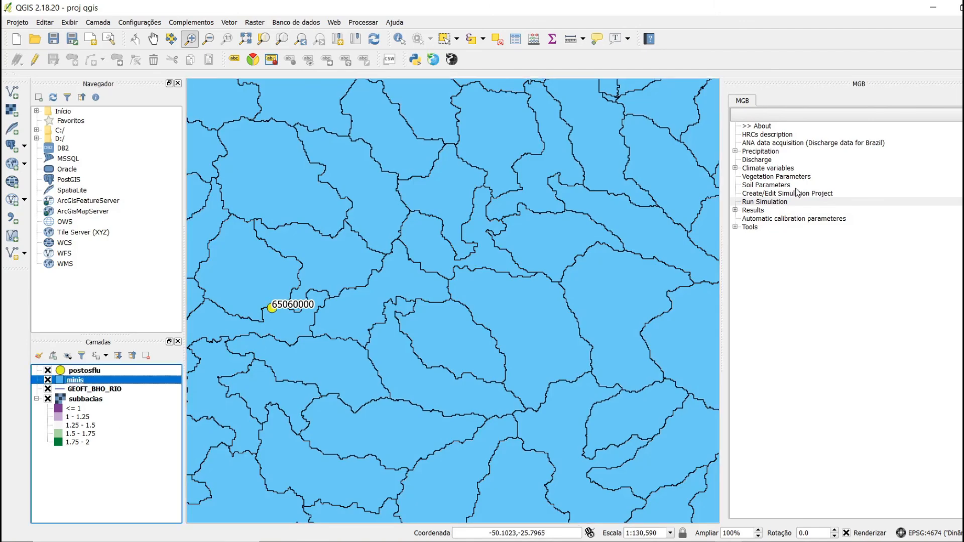
Step: Compare simulated and observed hydrographs for the unit catchment at gauge 65060000 and examine part of the plot up close
click(736, 211)
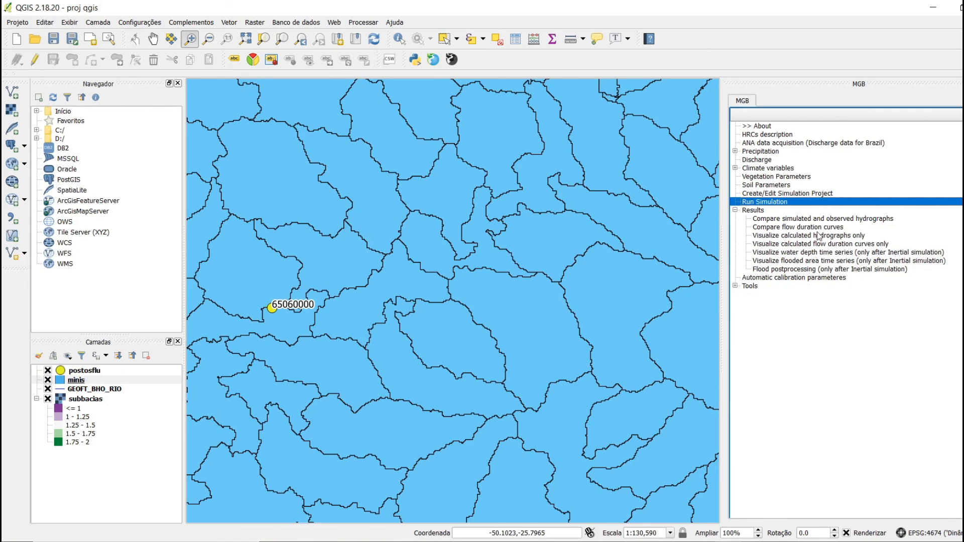
click(818, 220)
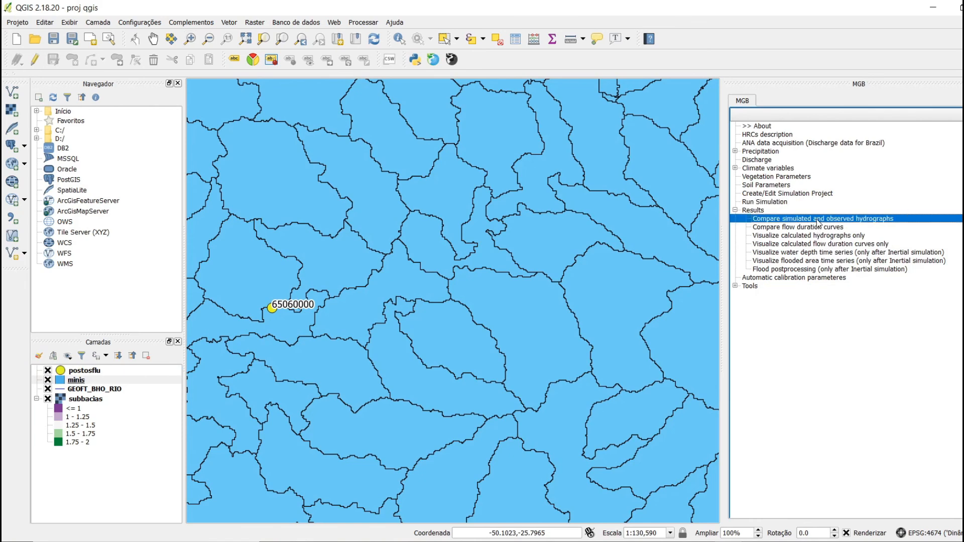
click(284, 321)
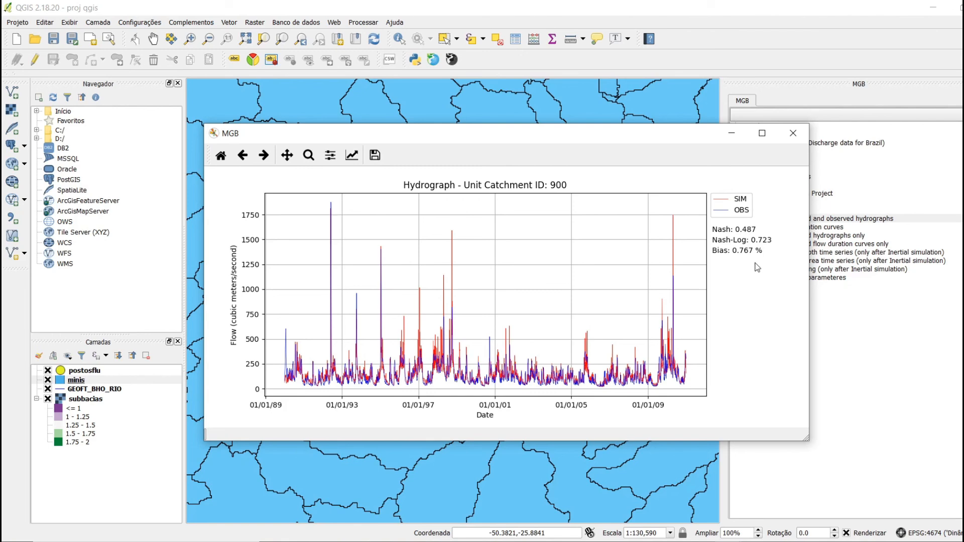
click(309, 156)
drag(442, 224, 623, 390)
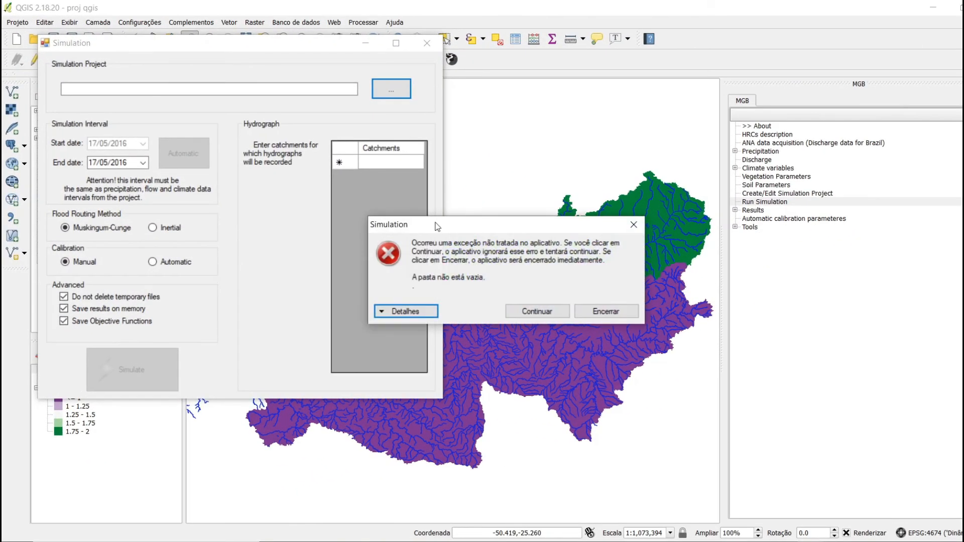
Step: Check the details of the Simulation exception messages, dismiss them and close the Simulation windows
click(406, 311)
click(634, 225)
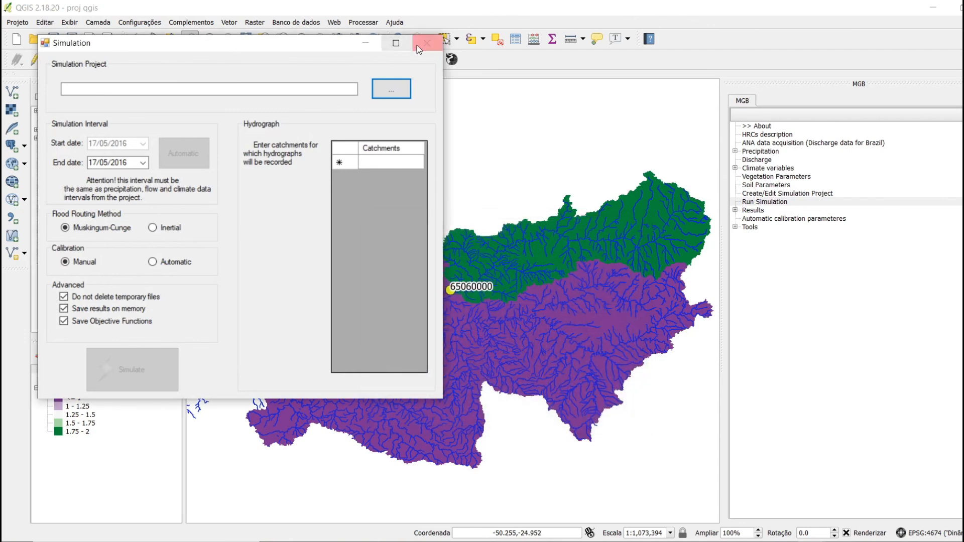
click(428, 42)
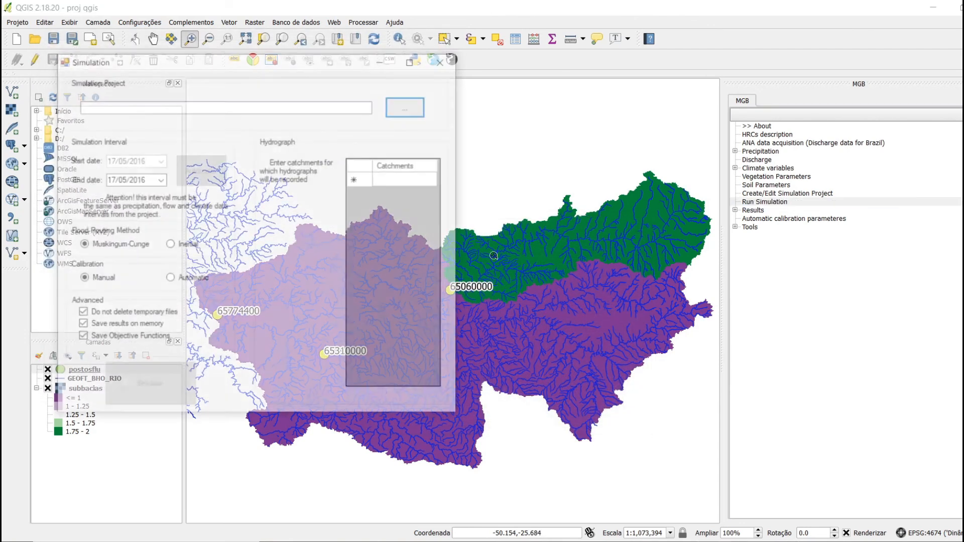
click(431, 307)
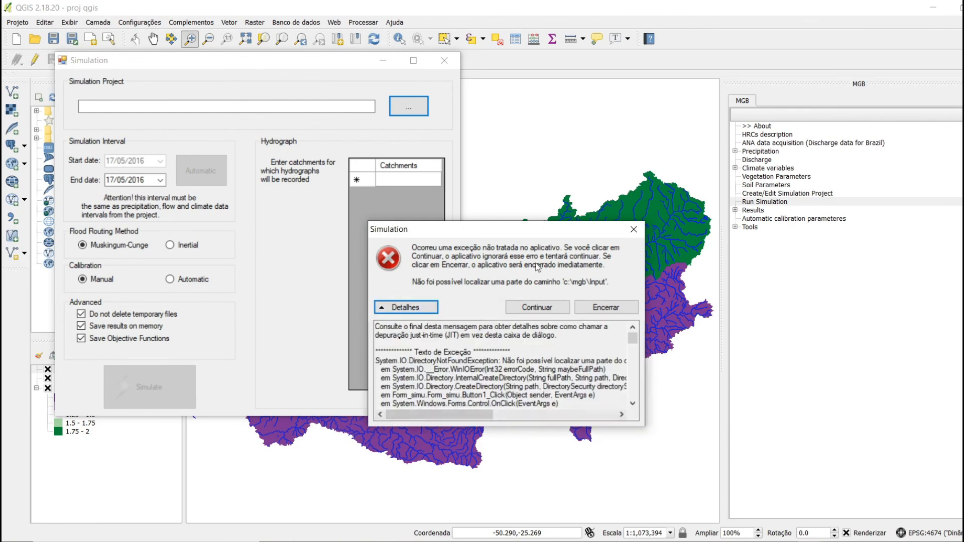
click(634, 229)
click(445, 62)
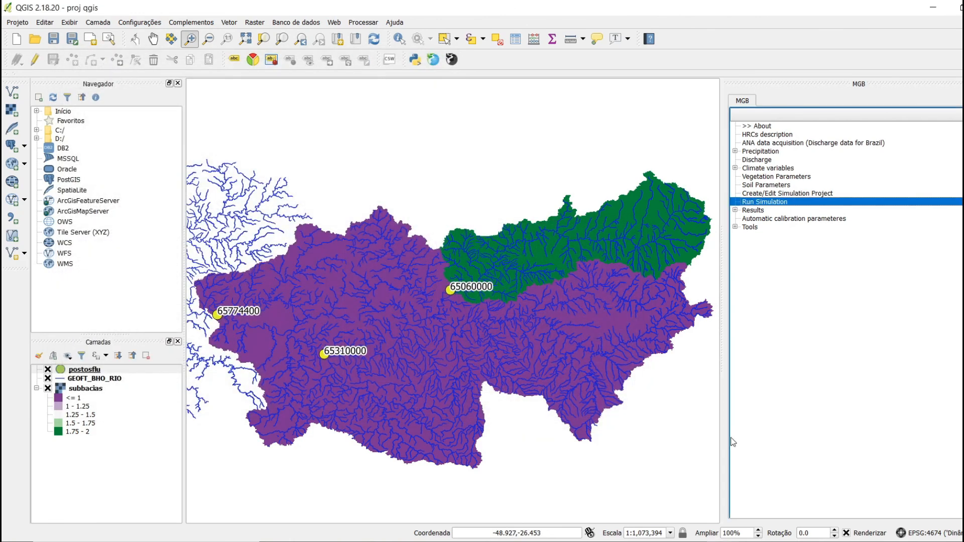